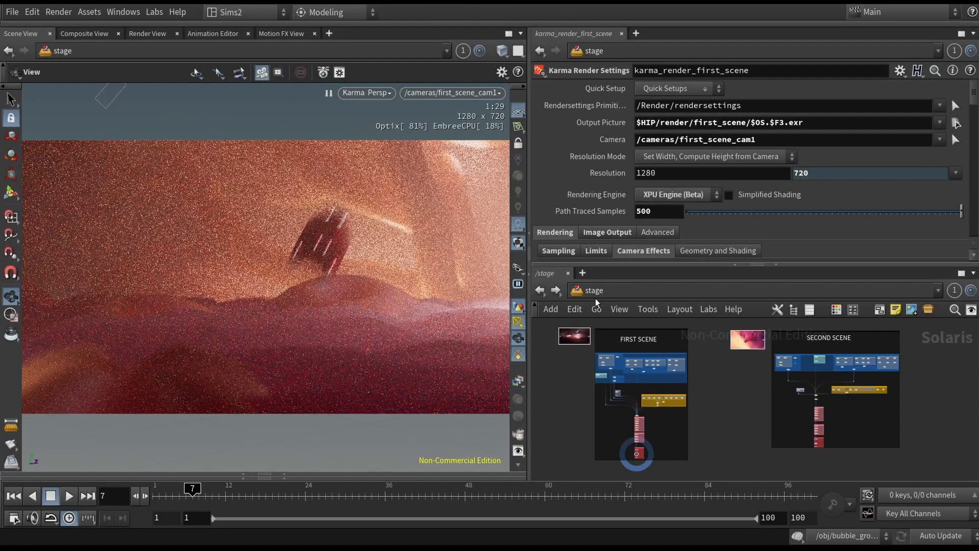
- Switch the viewport renderer from Karma to Houdini GL, adjust viewport lighting, and tumble away from the render camera
click(367, 93)
click(386, 135)
click(368, 93)
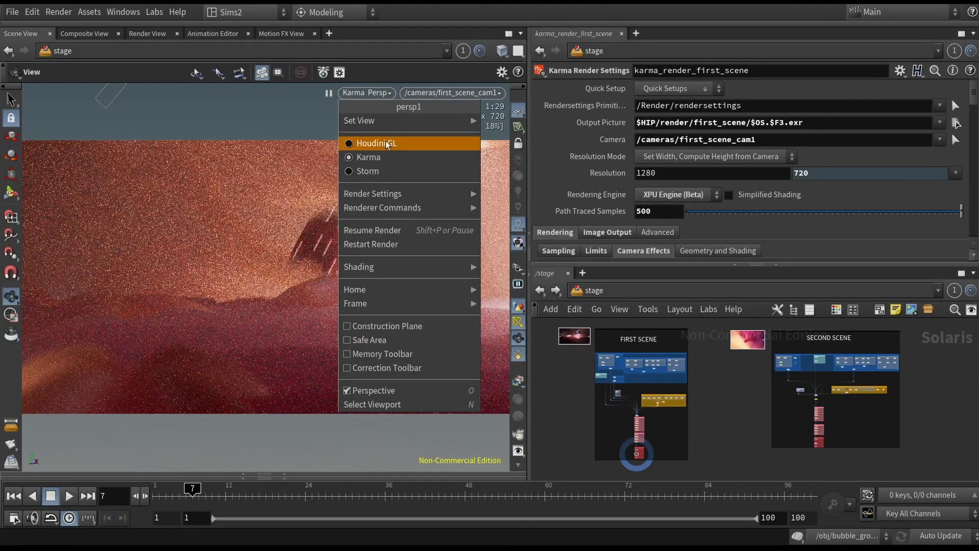
click(377, 143)
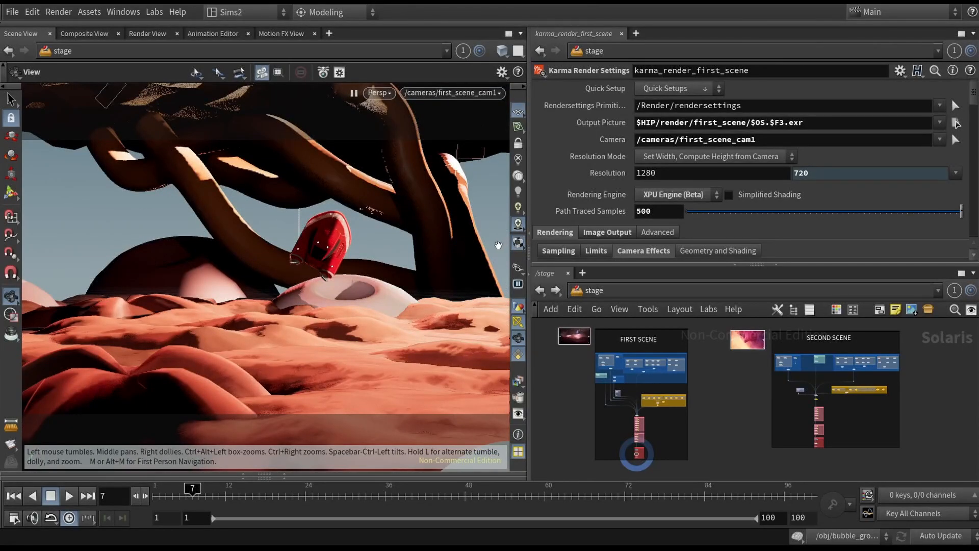
click(518, 192)
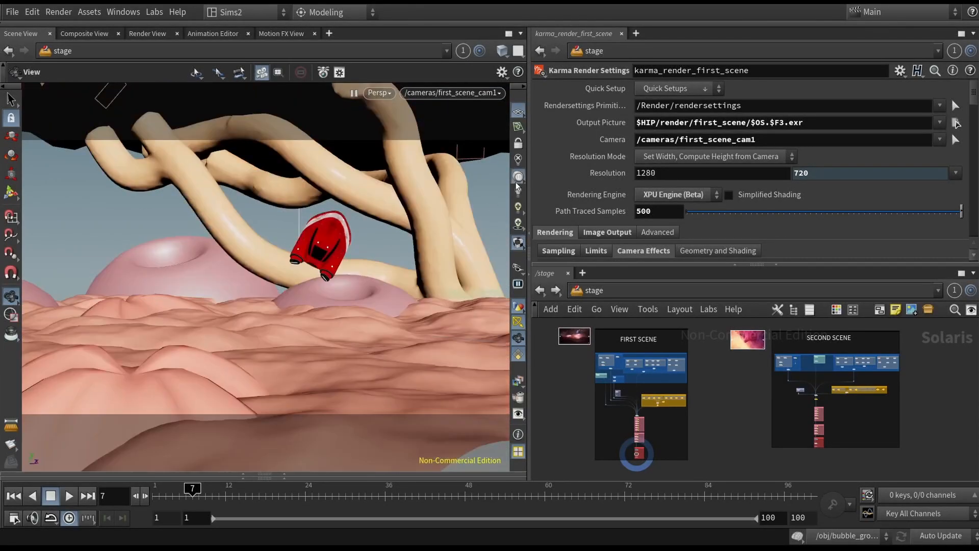
drag(422, 230, 347, 232)
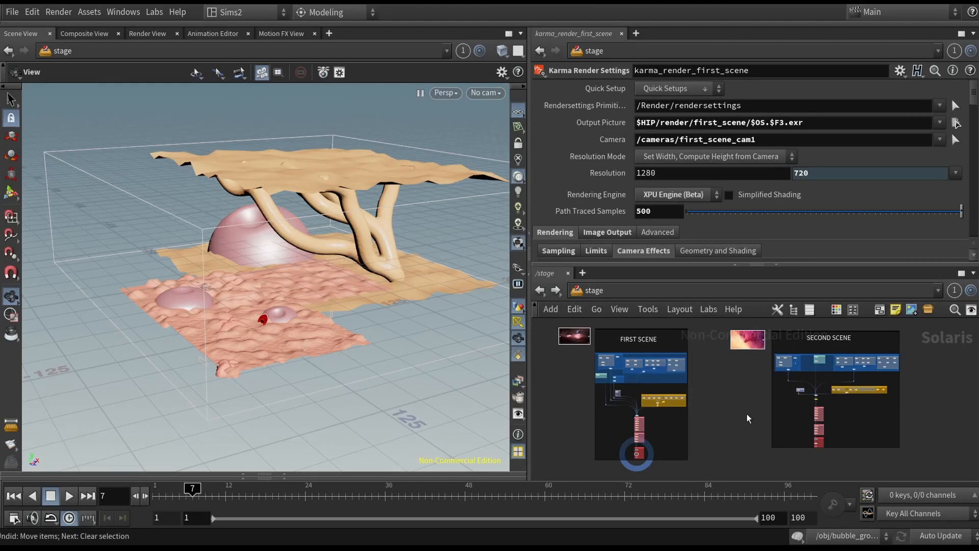
- Switch the network editor to the obj level and expand the geometry spreadsheet pane under the viewport
click(590, 292)
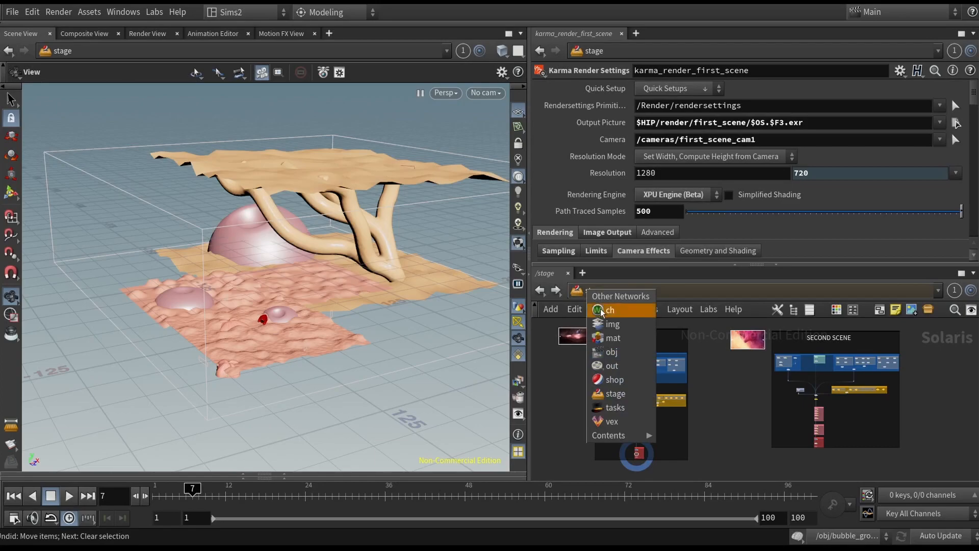
click(620, 358)
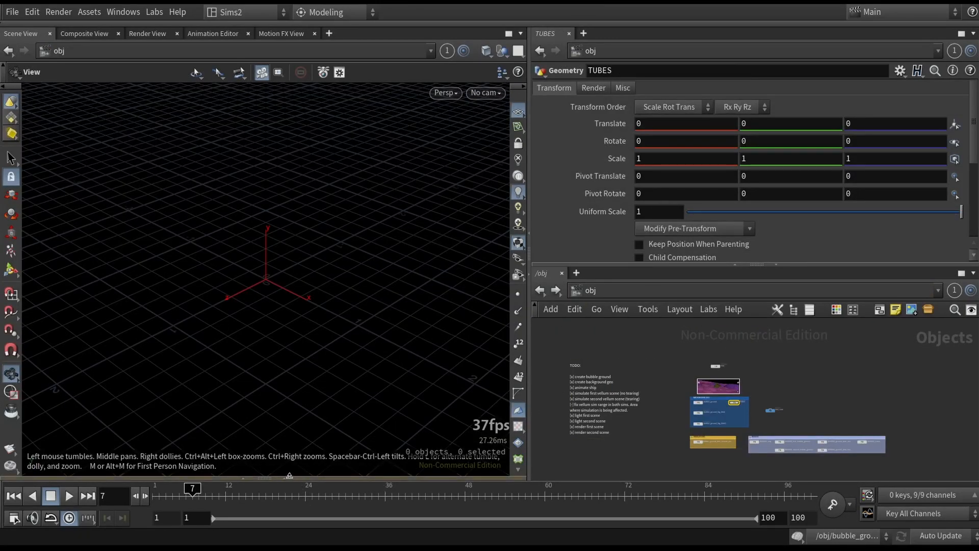
click(286, 477)
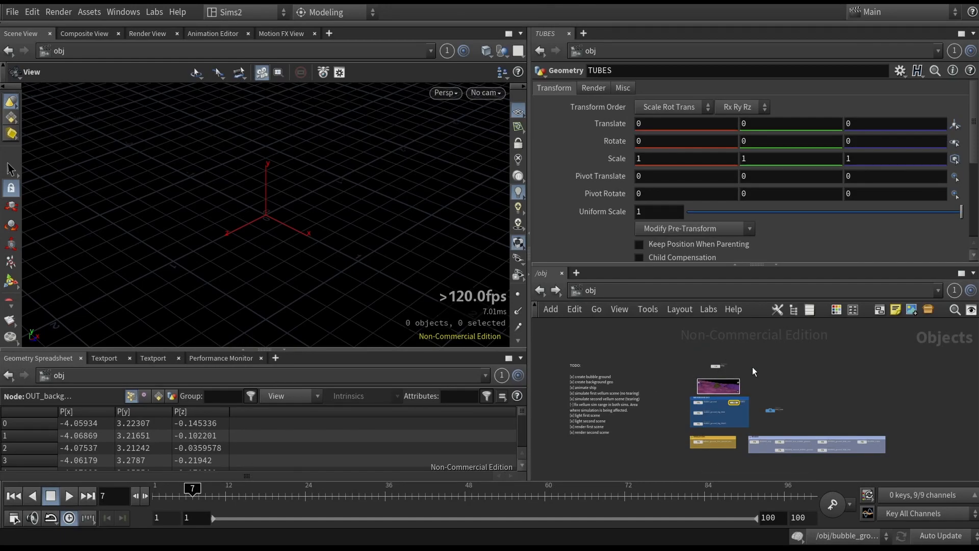
- Maximize the network editor and survey the object-level nodes, TODO note and render node group
key(ctrl+b)
scroll(577, 280, up, 2)
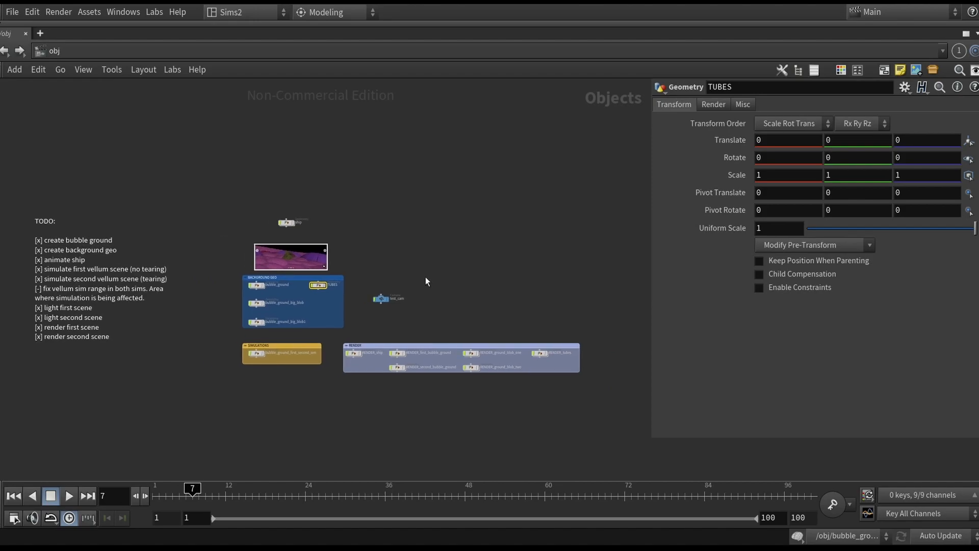
middle_drag(366, 267, 409, 258)
scroll(409, 258, up, 2)
drag(249, 176, 357, 225)
middle_drag(338, 221, 392, 214)
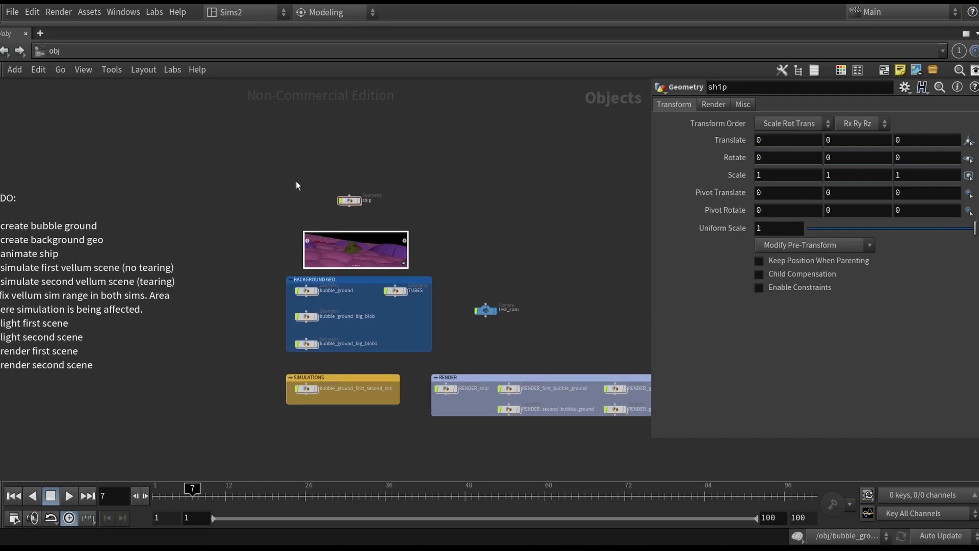
scroll(297, 183, up, 2)
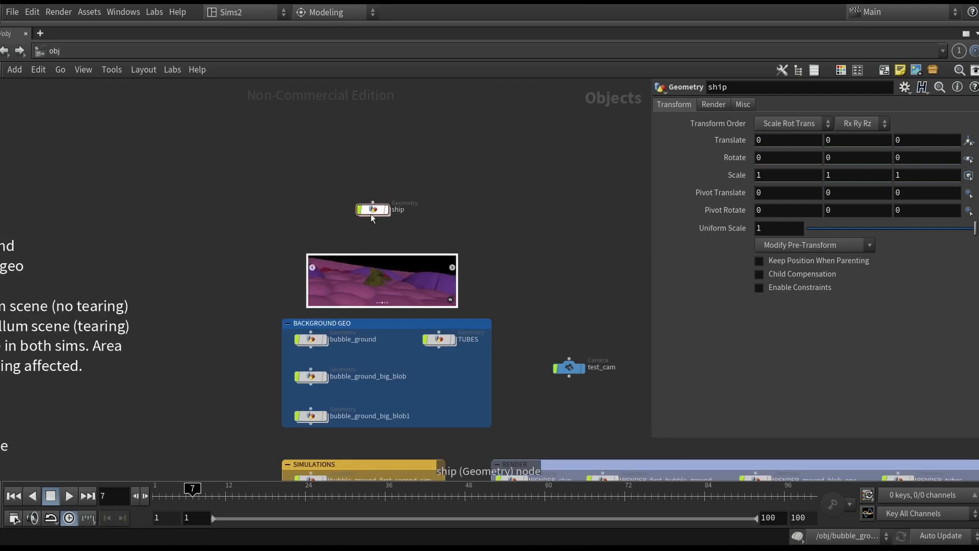
middle_drag(512, 233, 503, 163)
drag(251, 239, 492, 357)
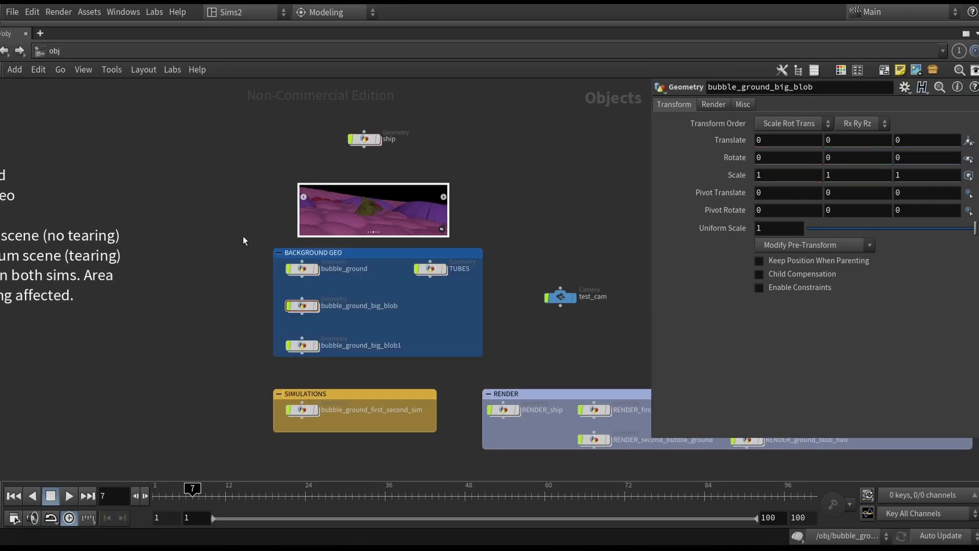
scroll(353, 203, up, 5)
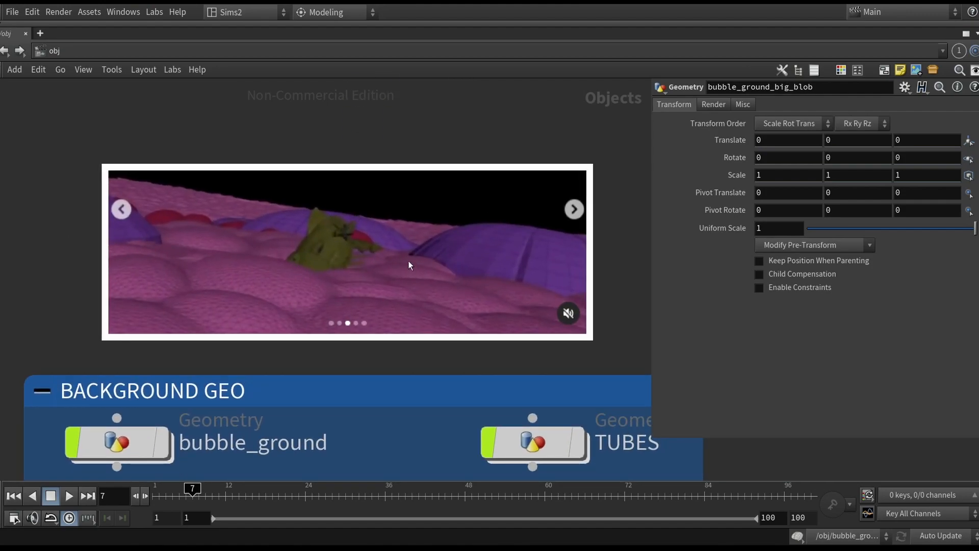
scroll(384, 265, down, 5)
middle_drag(491, 279, 468, 175)
drag(212, 335, 449, 411)
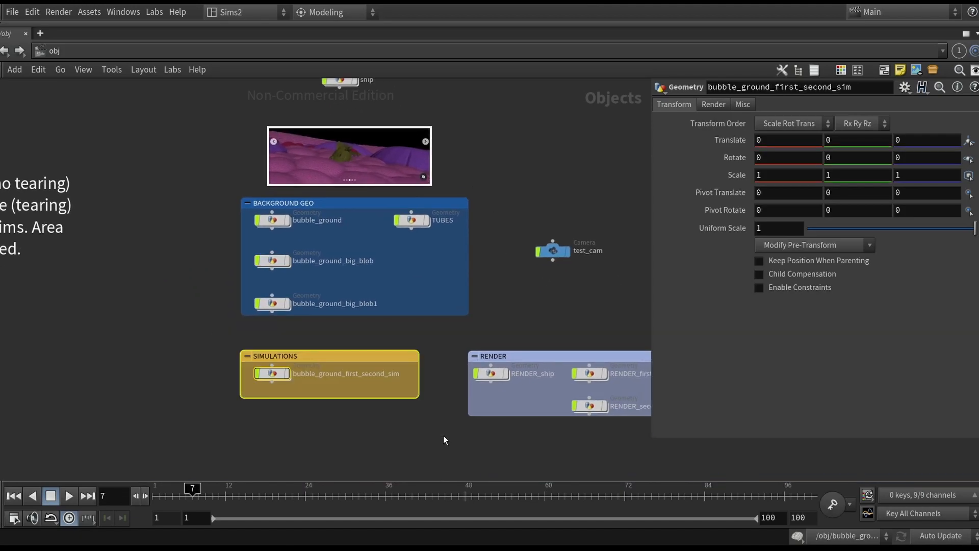
scroll(434, 431, down, 2)
scroll(414, 416, down, 2)
scroll(400, 332, up, 1)
drag(336, 338, 615, 400)
drag(329, 342, 648, 390)
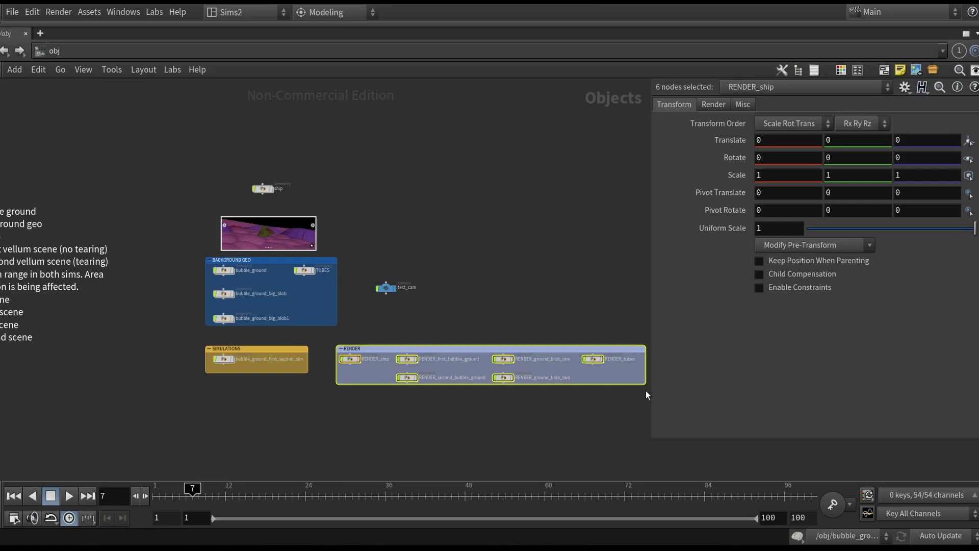
- Dive into RENDER_tubes, then navigate to the stage network
click(593, 360)
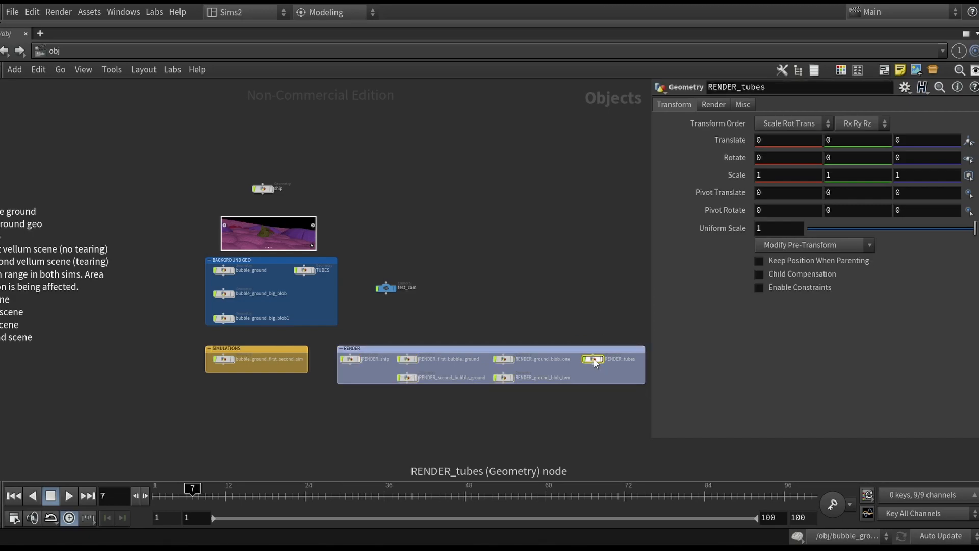
double_click(593, 359)
click(3, 50)
click(56, 52)
click(99, 145)
middle_drag(411, 200, 566, 258)
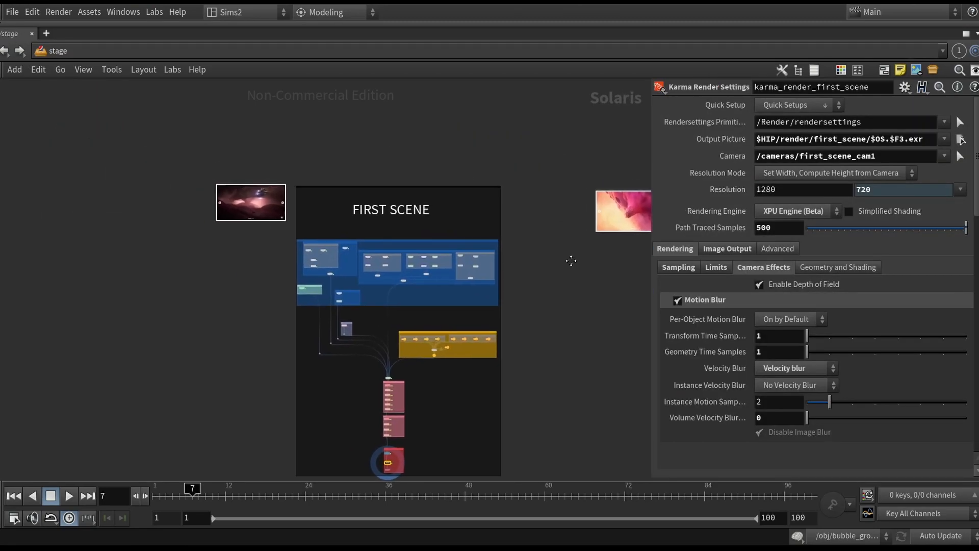
- Zoom into the ship_big_lights SOP Import and jump to its SOP path inside the ship object
scroll(250, 224, up, 5)
scroll(504, 310, up, 4)
scroll(425, 359, up, 2)
drag(353, 378, 375, 308)
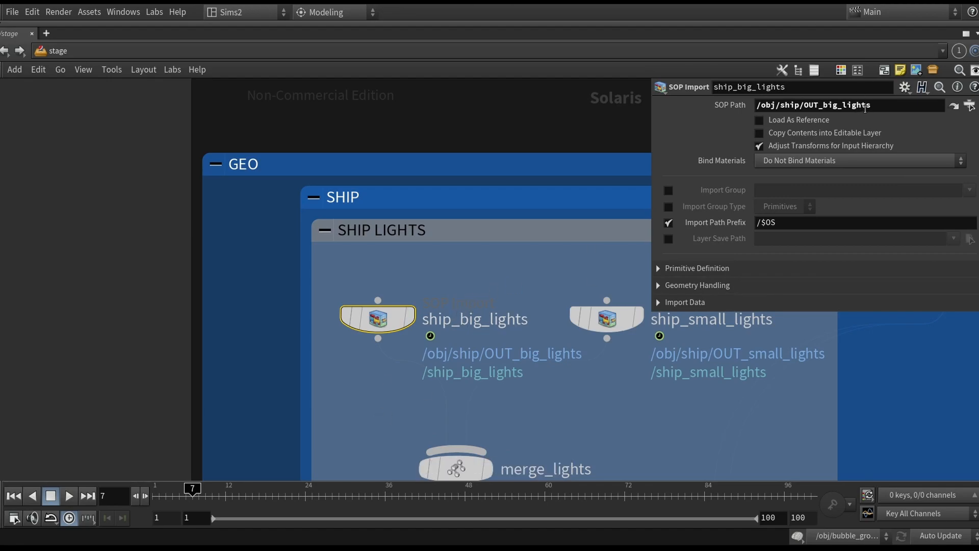
click(962, 112)
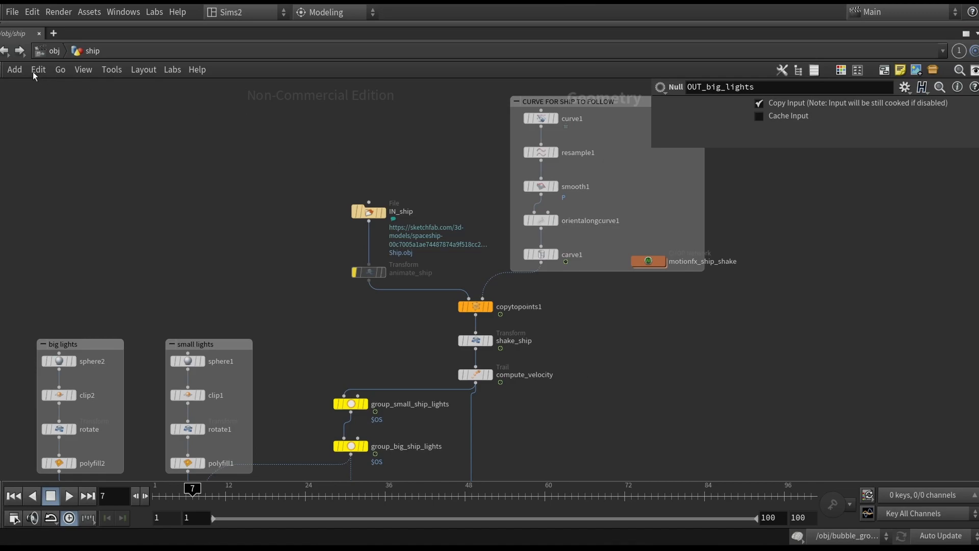
- Return to the object level, review the nodes, and dive into the ship geometry network
click(7, 51)
click(6, 51)
middle_drag(177, 232, 386, 264)
click(107, 152)
click(365, 399)
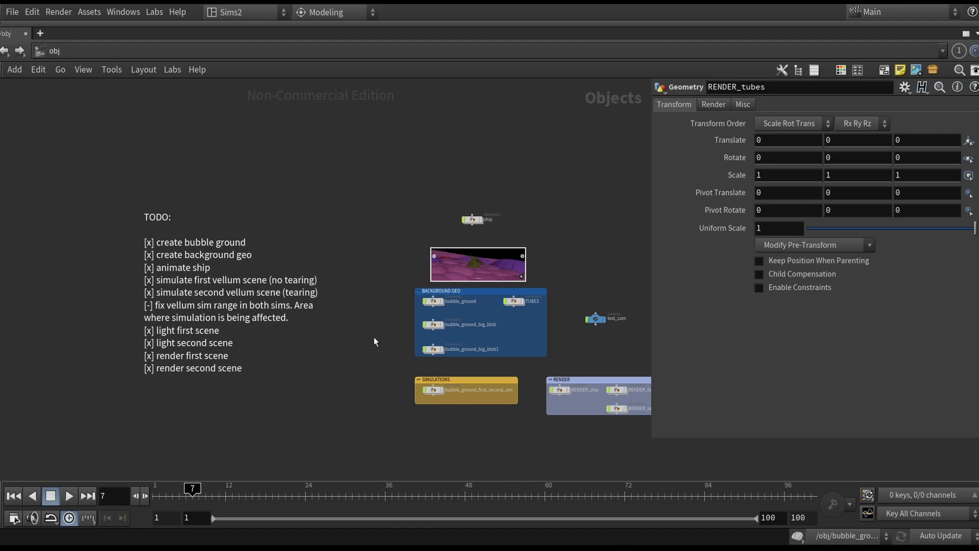
middle_drag(386, 326, 365, 332)
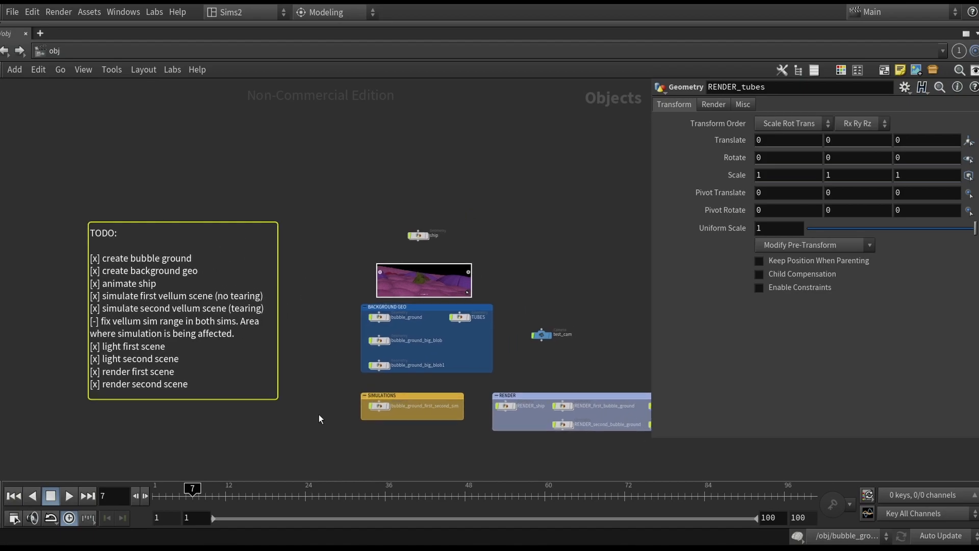
click(387, 224)
scroll(396, 221, up, 2)
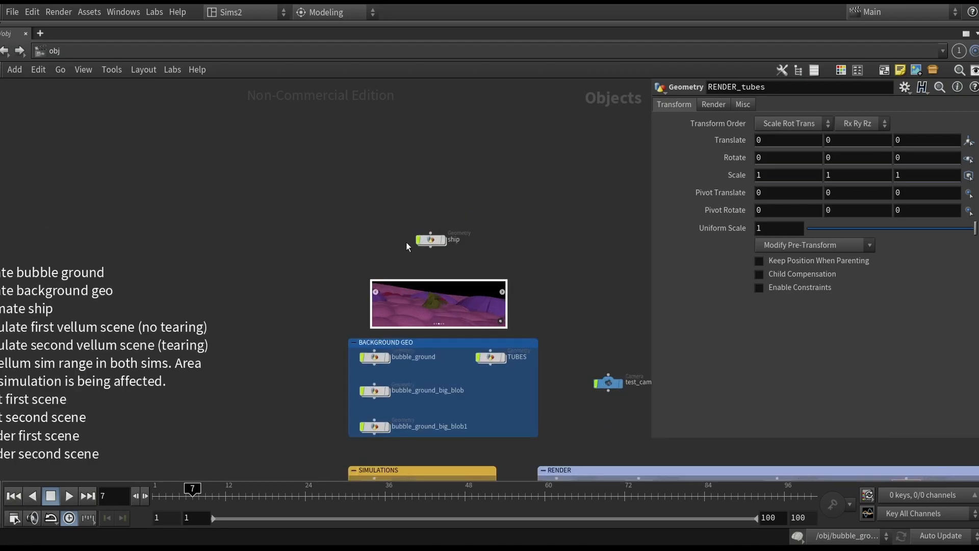
middle_drag(362, 209, 340, 173)
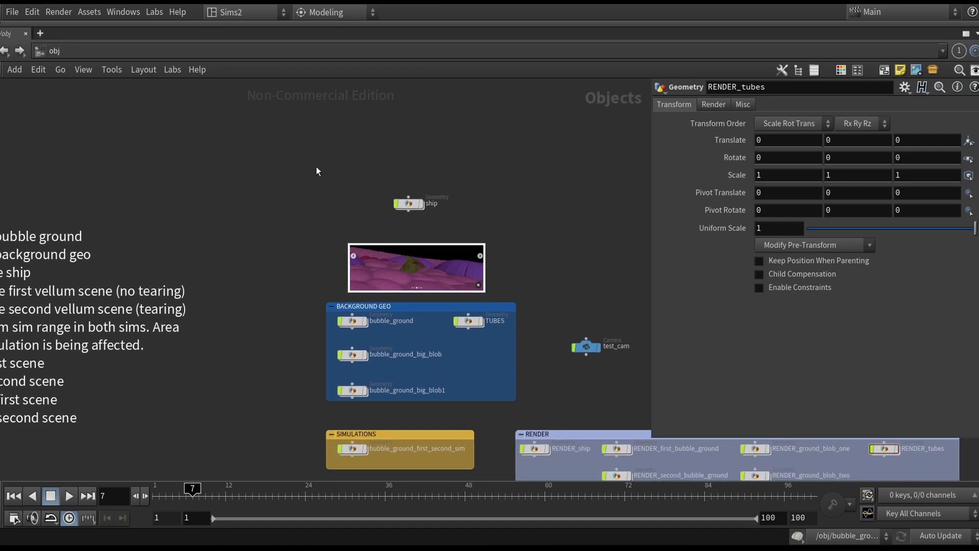
drag(301, 153, 544, 417)
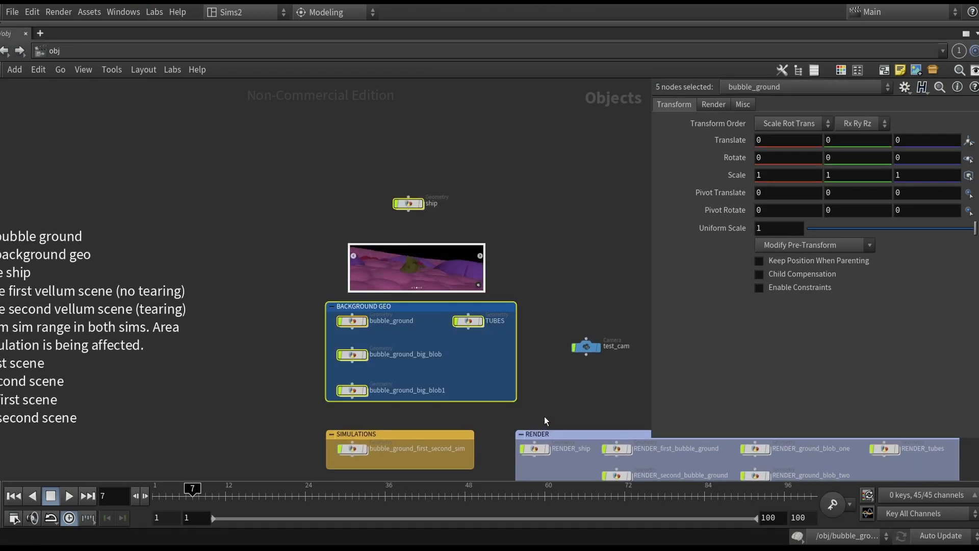
click(540, 391)
double_click(408, 204)
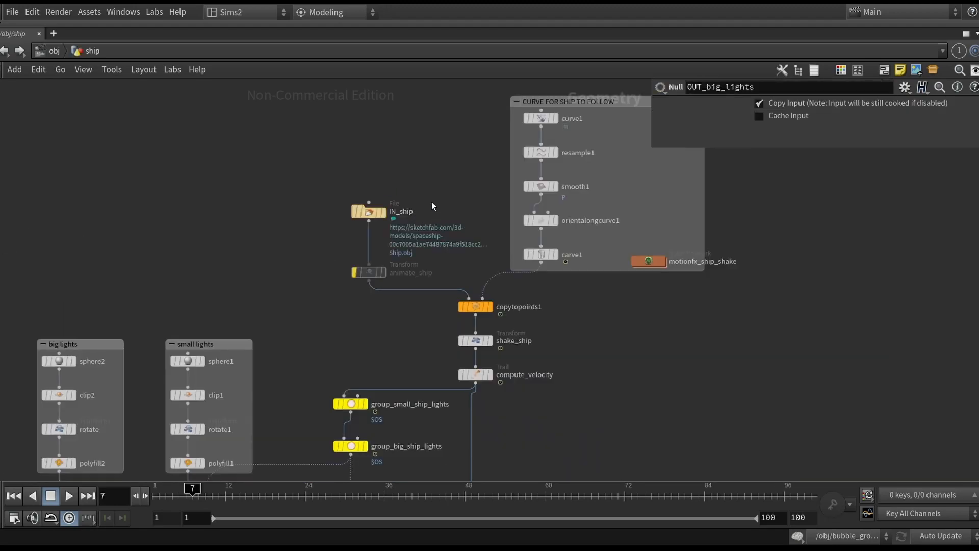
- Restore the pane layout, select IN_ship, and frame the ship model in a shaded viewport
key(ctrl+b)
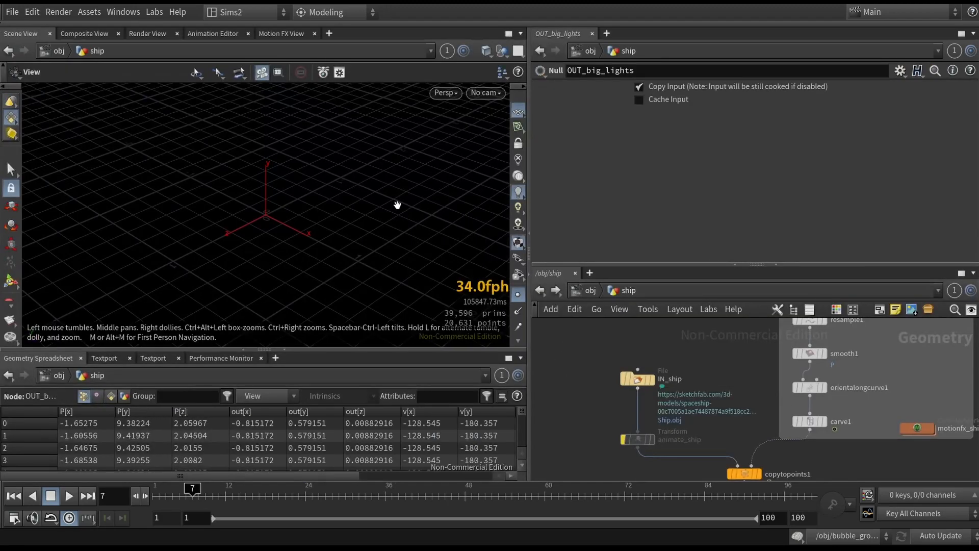
drag(619, 341, 670, 404)
key(r)
key(space+g)
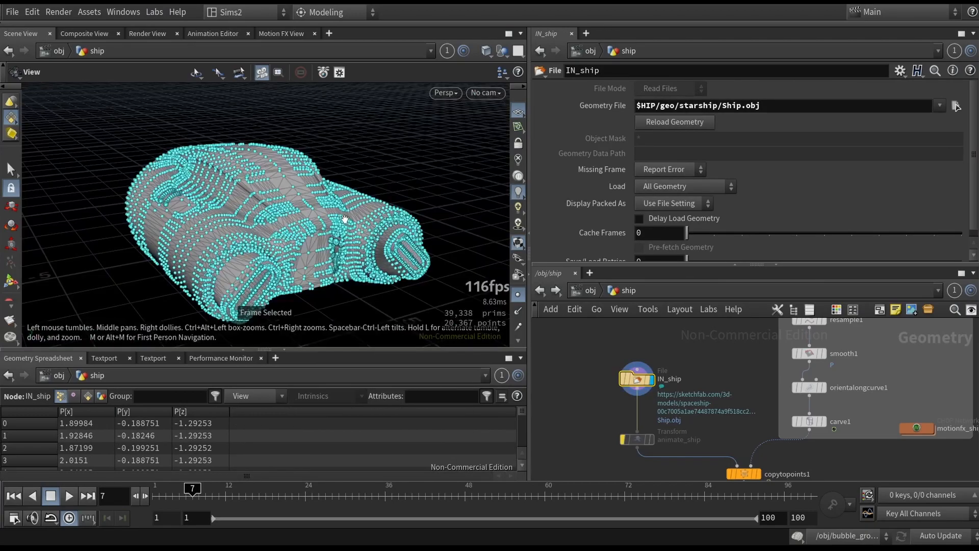
click(518, 295)
mouse_move(341, 230)
mouse_down()
mouse_move(319, 238)
mouse_move(343, 210)
mouse_up()
key(shift+w)
scroll(702, 414, up, 3)
middle_click(609, 366)
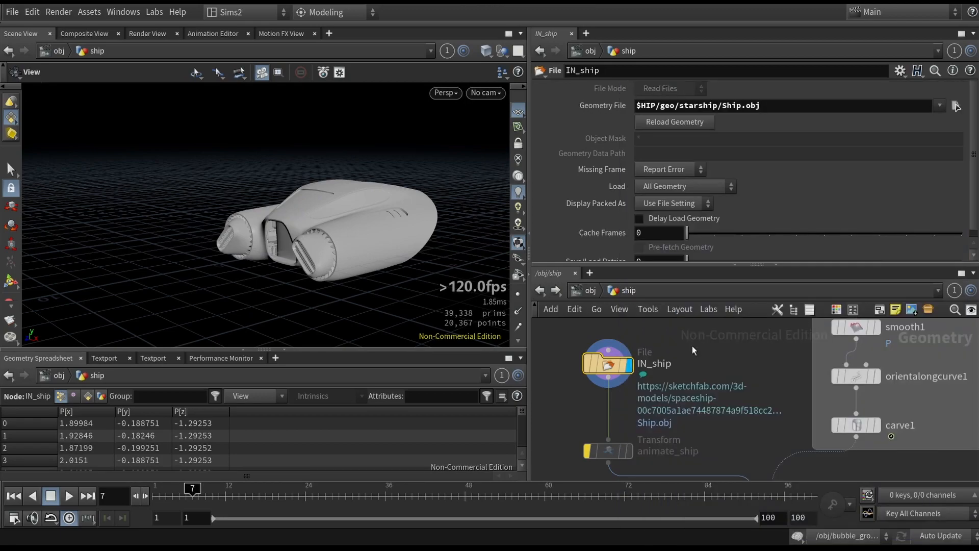
- Pan and zoom through the ship network to inspect the curve-following node chain
scroll(699, 371, down, 3)
middle_drag(700, 370, 633, 386)
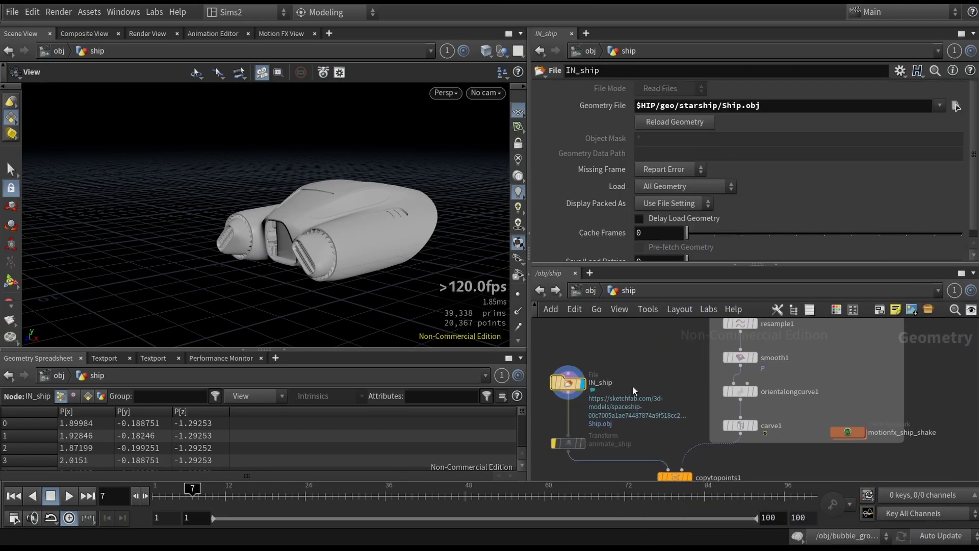
scroll(637, 391, down, 2)
scroll(658, 373, up, 2)
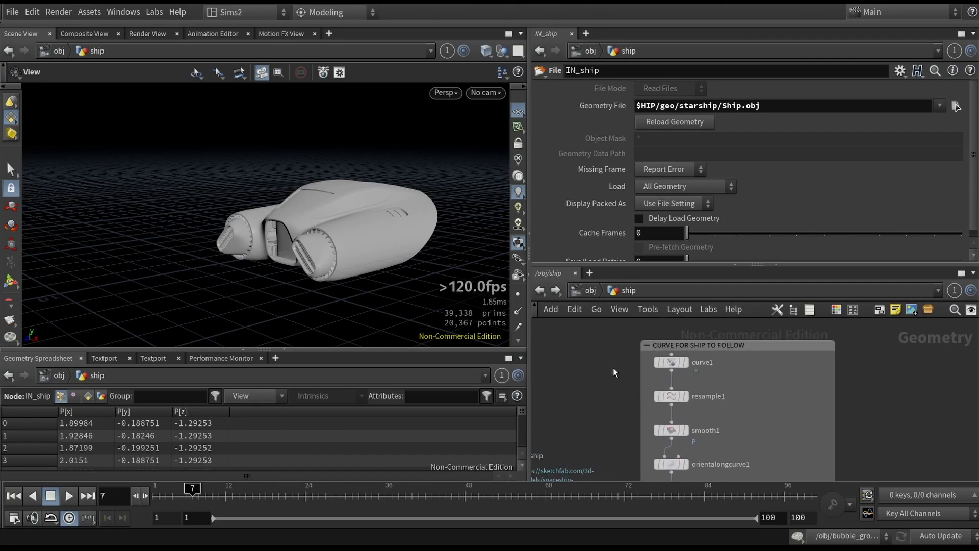
middle_drag(617, 371, 625, 355)
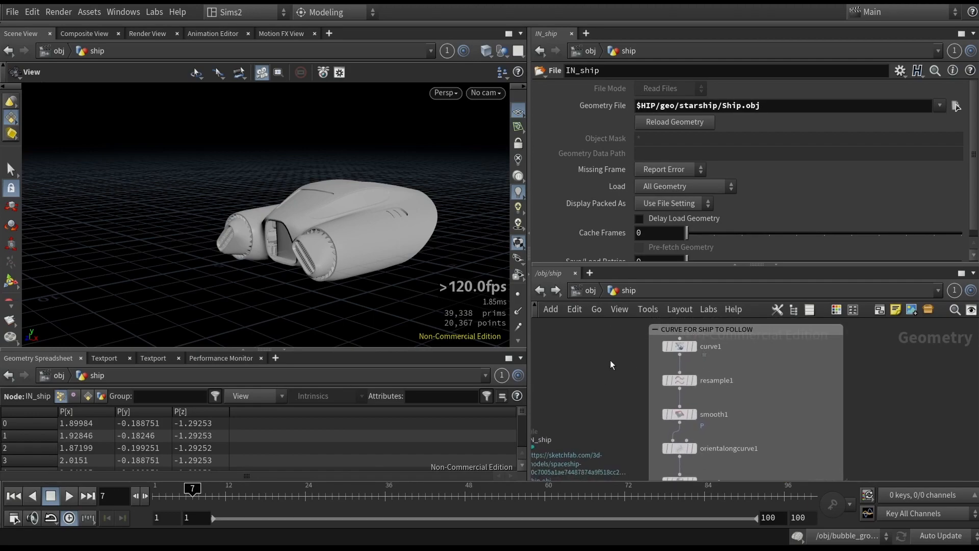
scroll(602, 428, down, 3)
scroll(601, 427, up, 3)
drag(617, 387, 690, 343)
middle_drag(686, 397, 638, 454)
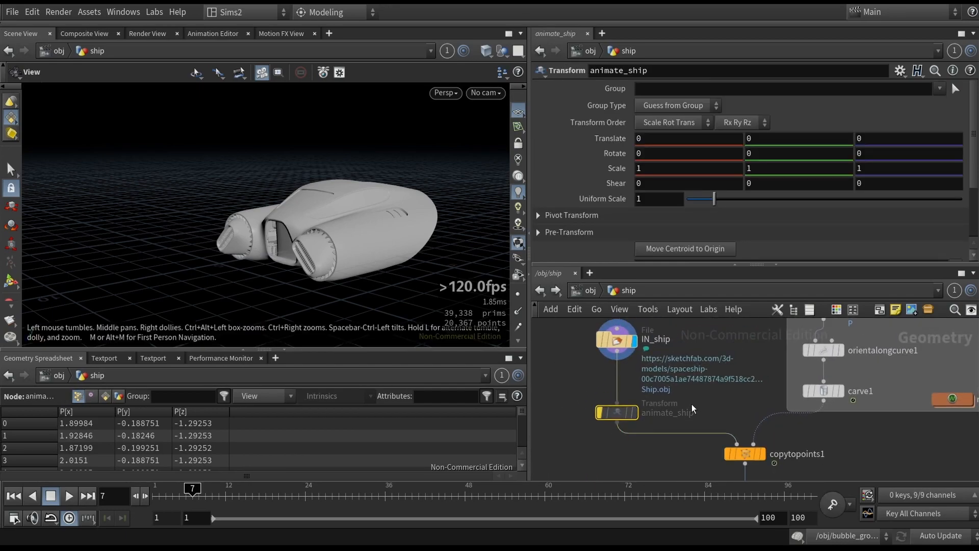
scroll(880, 431, down, 4)
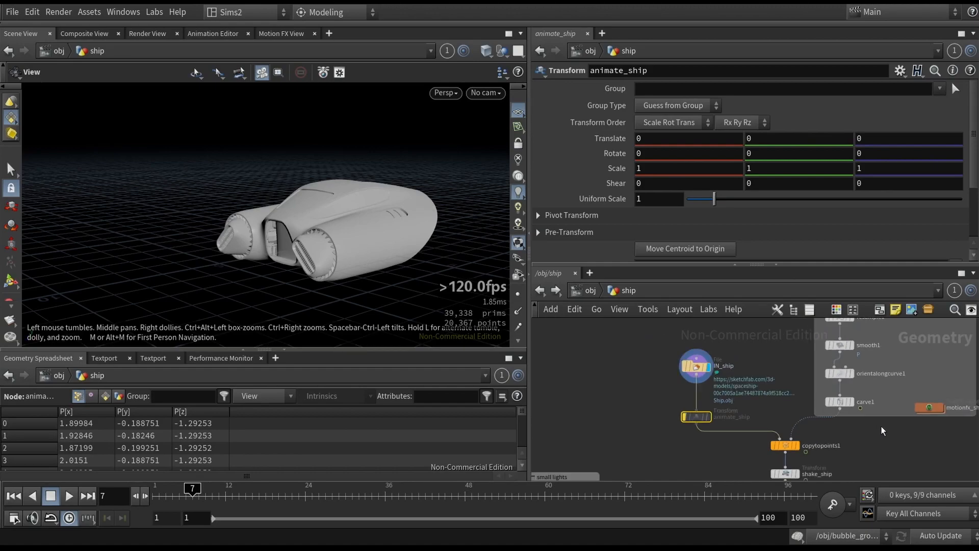
middle_drag(800, 441, 759, 460)
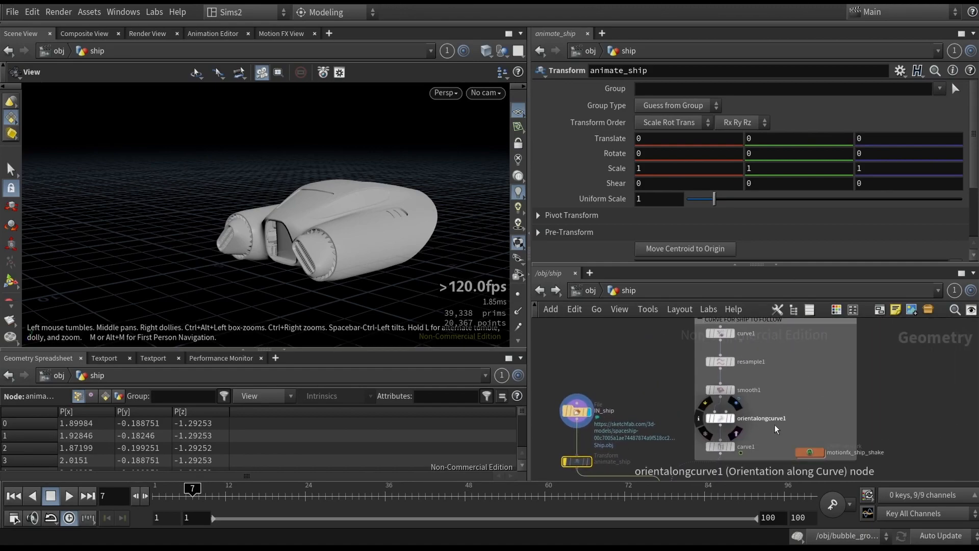
middle_drag(785, 402, 767, 307)
middle_drag(721, 383, 717, 469)
middle_drag(722, 330, 705, 373)
scroll(644, 365, up, 1)
drag(640, 373, 732, 357)
scroll(712, 365, up, 3)
scroll(711, 367, up, 3)
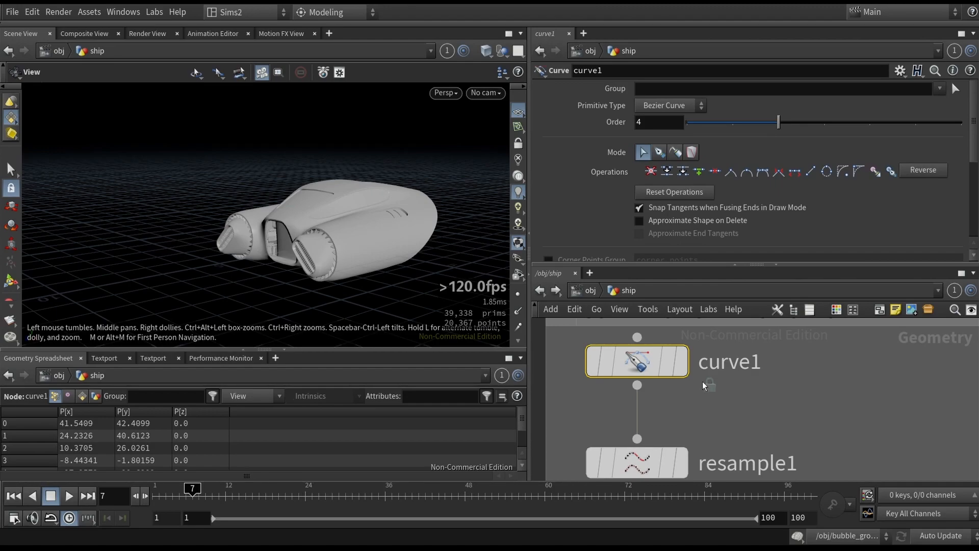
- Select curve1 and open it in the Curve tool with the viewport set to the front view
click(681, 361)
key(space+4)
key(space+3)
key(space+4)
key(space+5)
key(space+2)
key(space+3)
right_drag(332, 252, 353, 208)
key(Return)
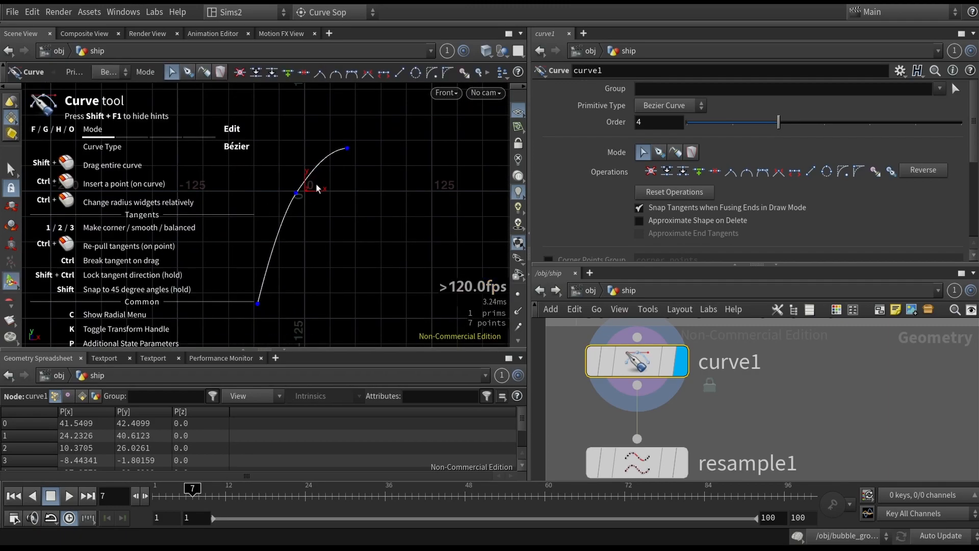
- Try moving a point on curve1, undo the move, and leave the Curve tool
drag(298, 197, 411, 266)
key(ctrl+z)
key(Escape)
- Step through the resample1, smooth1 and orientalongcurve1 nodes to inspect their parameters and output curve
scroll(750, 424, down, 2)
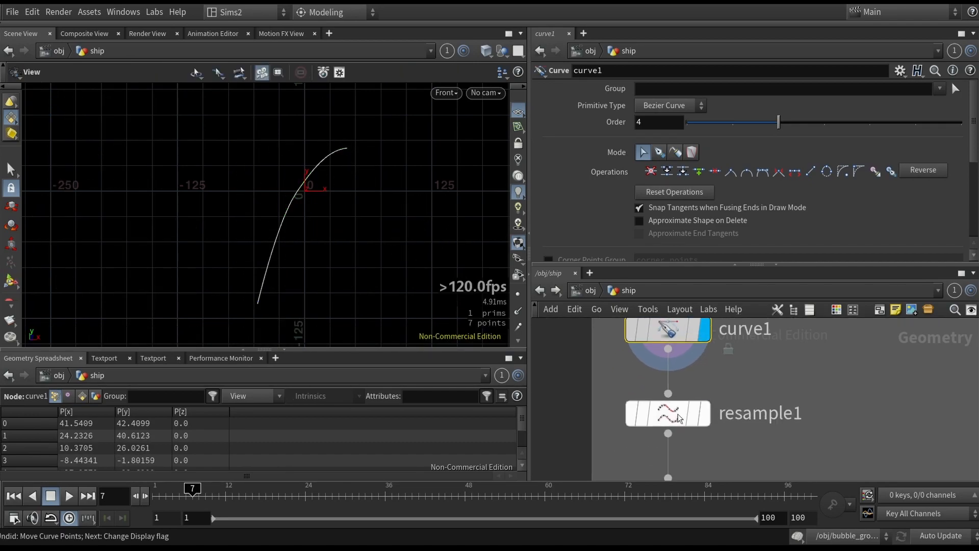
click(697, 415)
click(705, 416)
middle_drag(757, 442, 773, 360)
scroll(792, 380, down, 1)
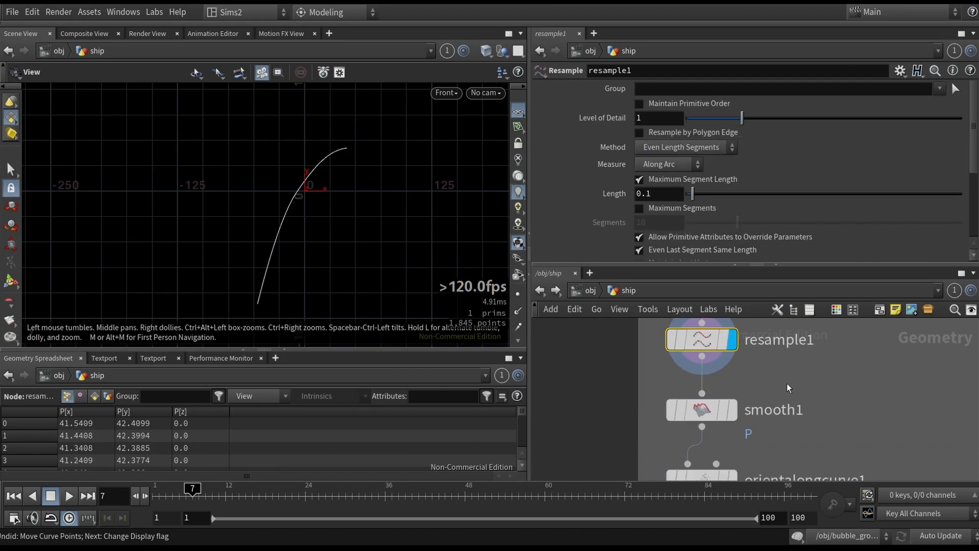
click(703, 411)
key(r)
middle_drag(799, 456, 771, 362)
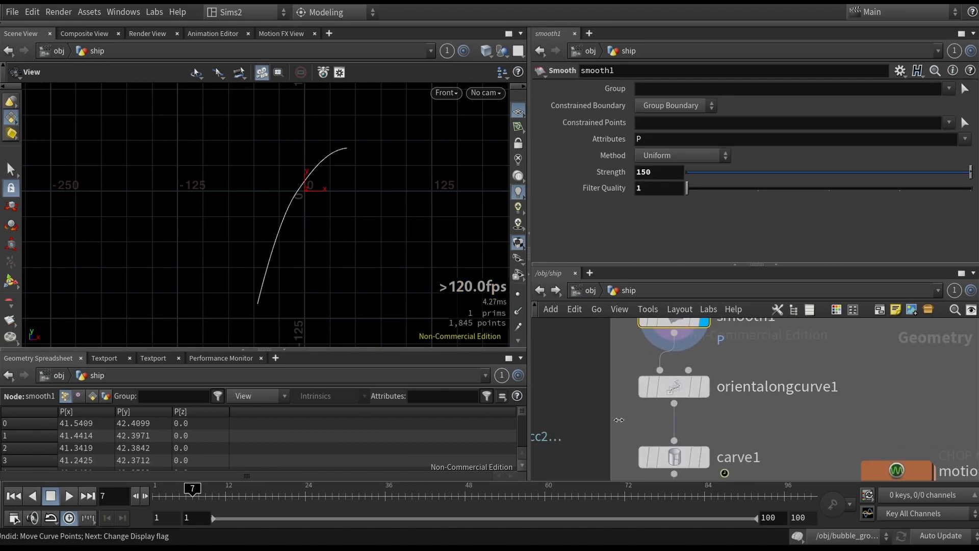
drag(614, 422, 739, 387)
click(723, 383)
key(r)
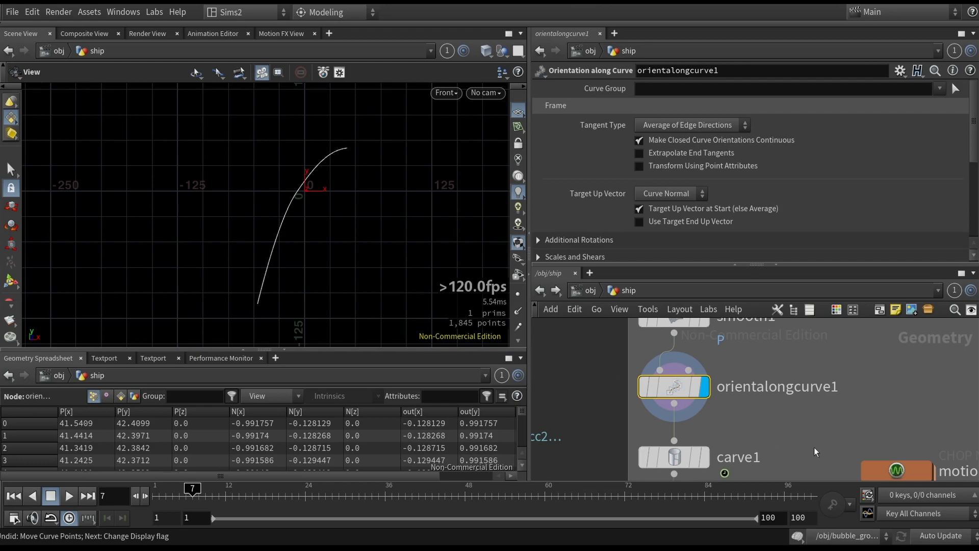
- Pan down the network to carve1 and make it the displayed node
scroll(765, 427, down, 1)
middle_drag(764, 428, 845, 327)
scroll(663, 414, down, 2)
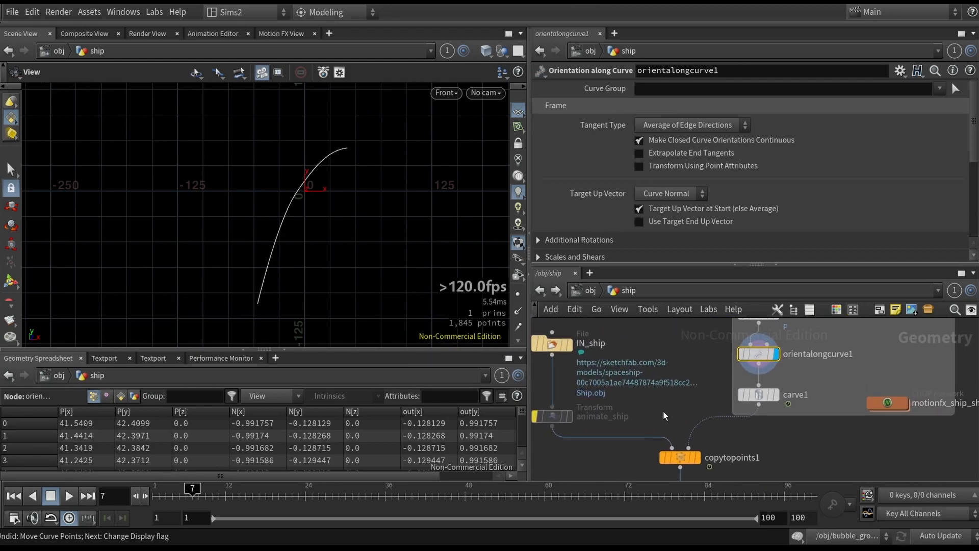
middle_drag(617, 415, 656, 423)
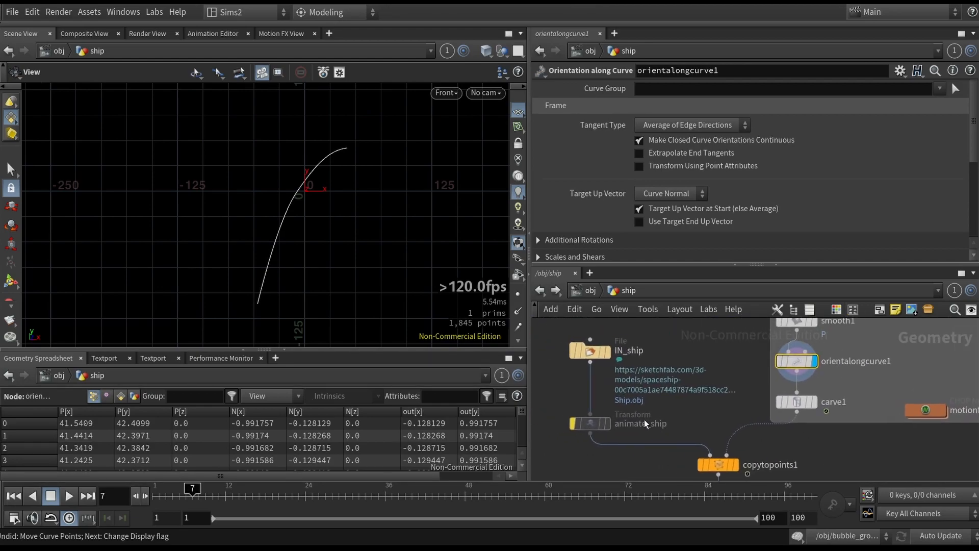
middle_drag(841, 442, 794, 446)
drag(713, 389, 808, 422)
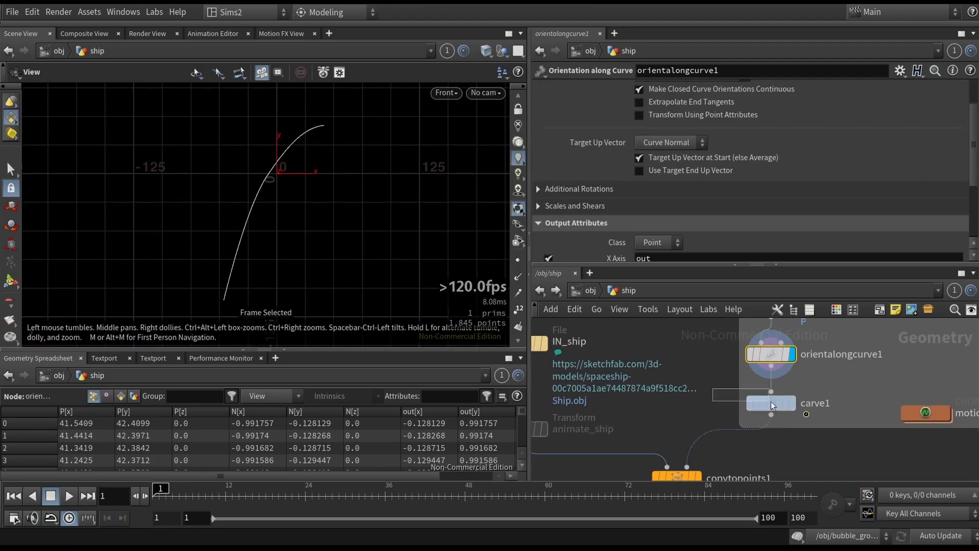
key(r)
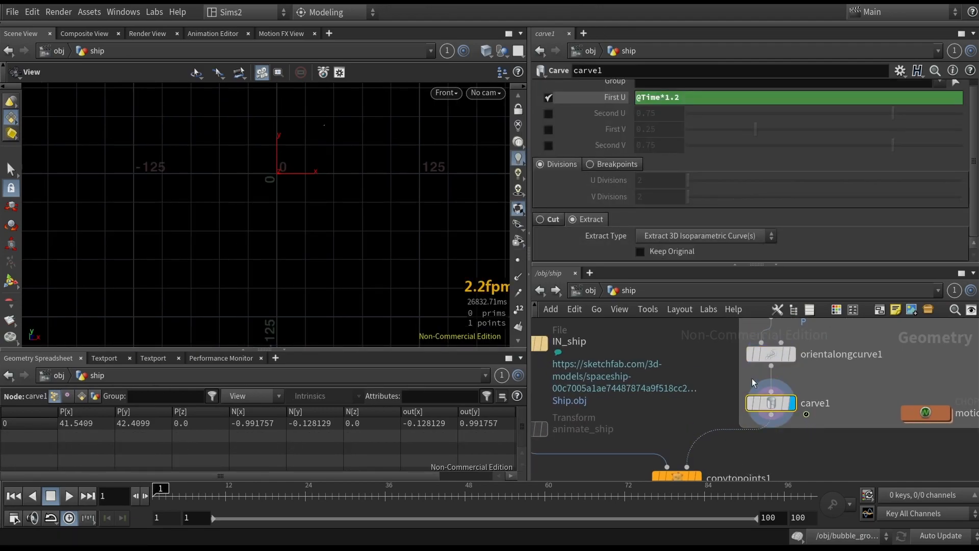
- Scrub the timeline and compare carve1's Cut and Extract modes, leaving Extract selected
drag(162, 491, 188, 488)
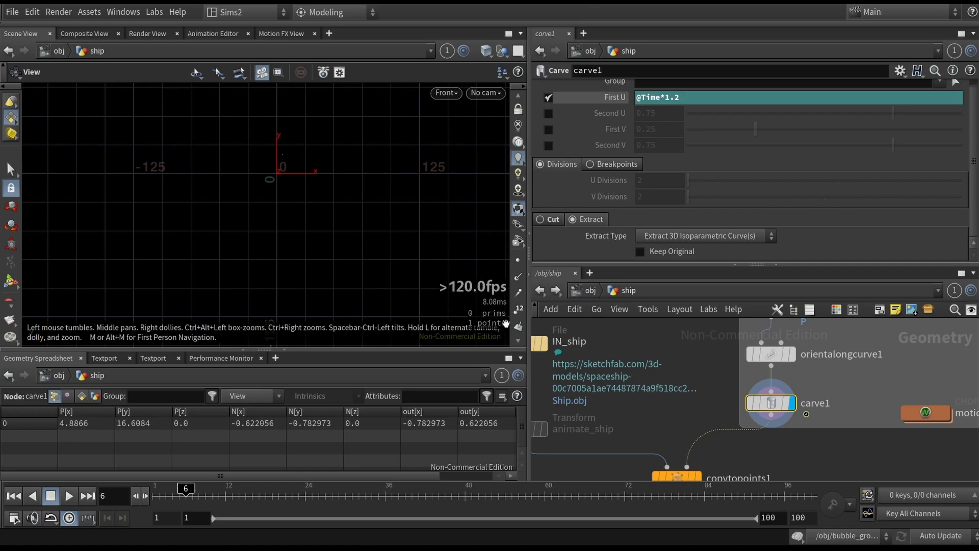
key(b)
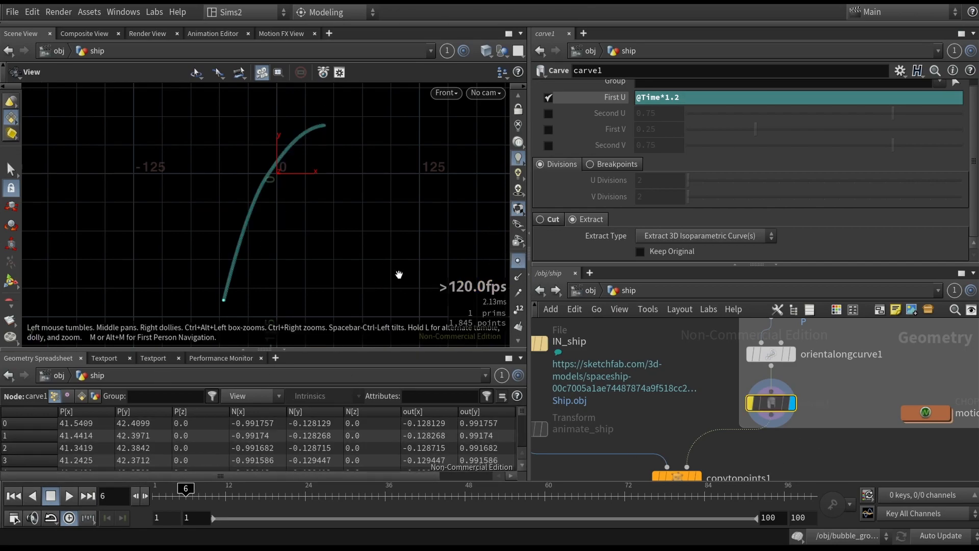
key(b)
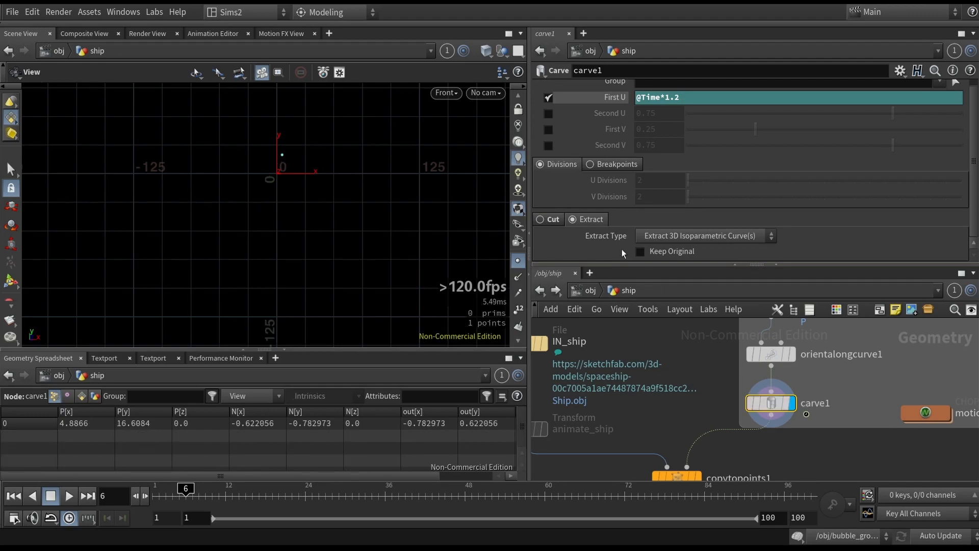
click(548, 220)
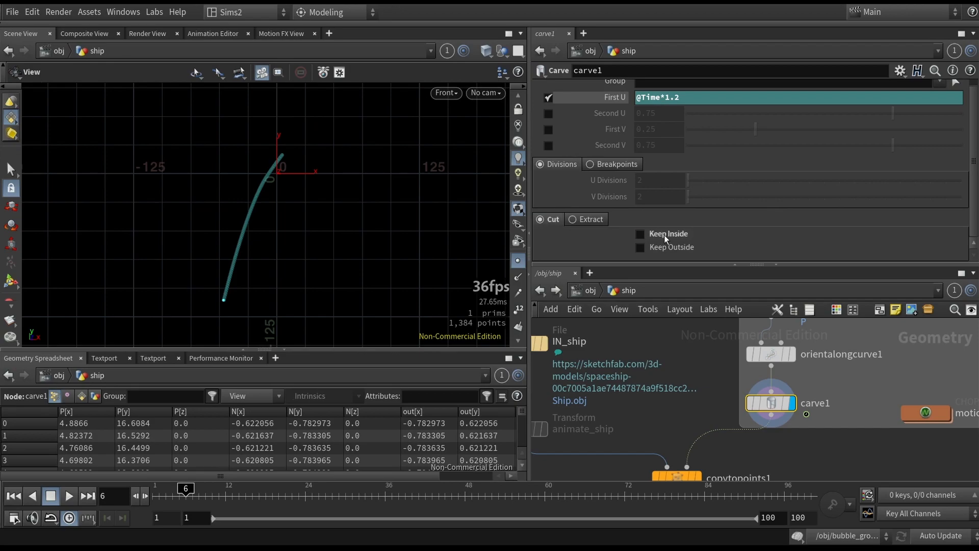
click(585, 219)
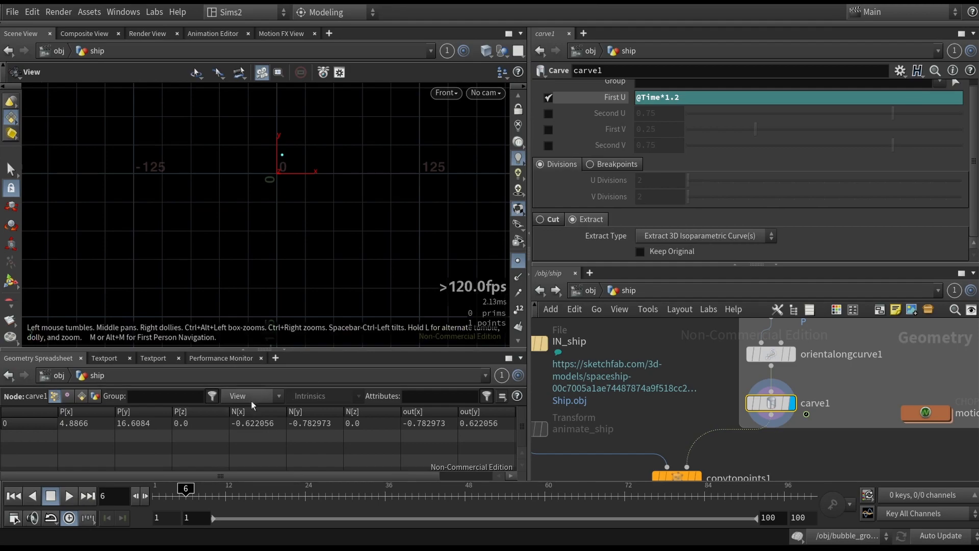
- Template orientalongcurve1 so the full path shows alongside carve1's point, and reselect carve1
mouse_move(173, 495)
mouse_down()
mouse_move(218, 482)
mouse_move(312, 491)
mouse_move(252, 491)
mouse_up()
drag(728, 376, 754, 358)
key(shift+e)
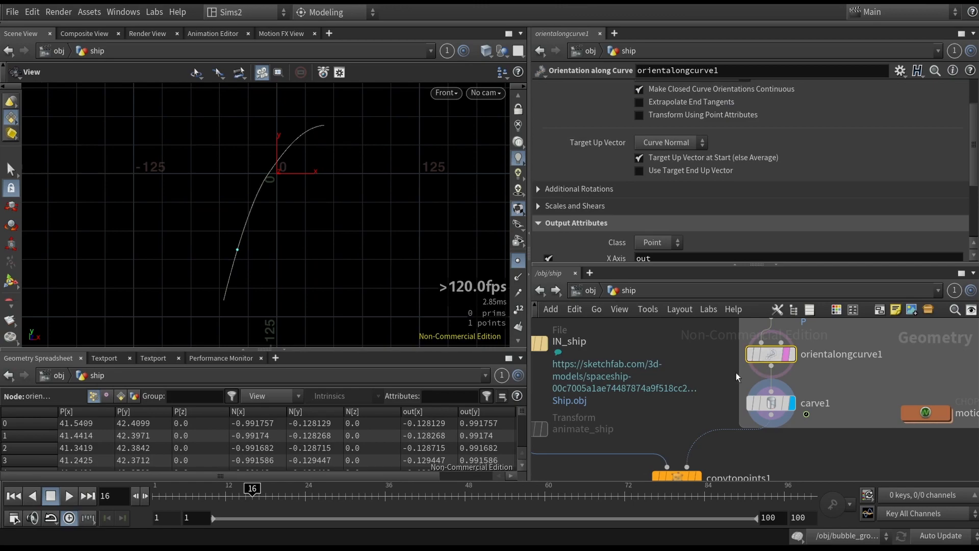
click(769, 405)
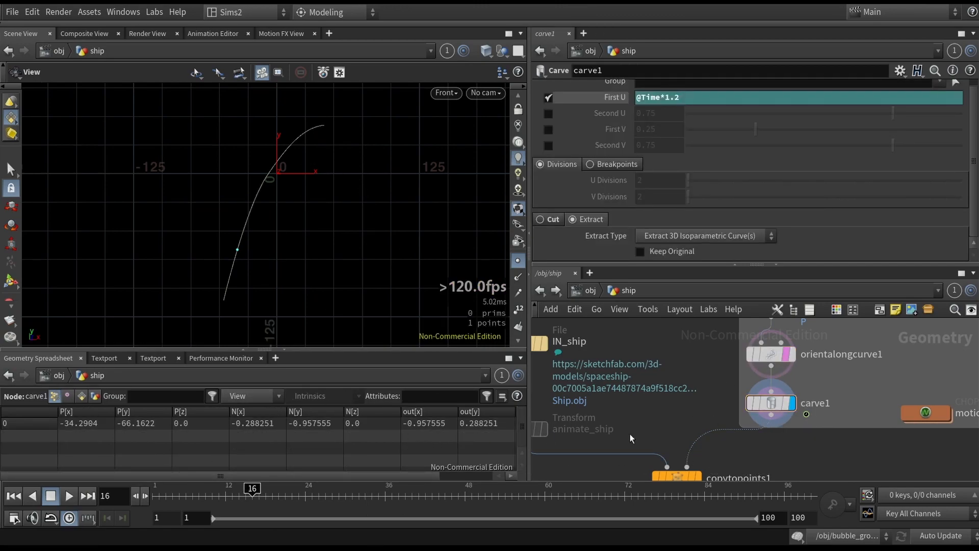
- Scrub and play the animation from the first frame to watch the point travel along the path
mouse_move(263, 493)
mouse_down()
mouse_move(186, 491)
mouse_move(226, 490)
mouse_move(233, 475)
mouse_move(164, 475)
mouse_move(291, 475)
mouse_move(192, 459)
mouse_up()
key(ctrl+Up)
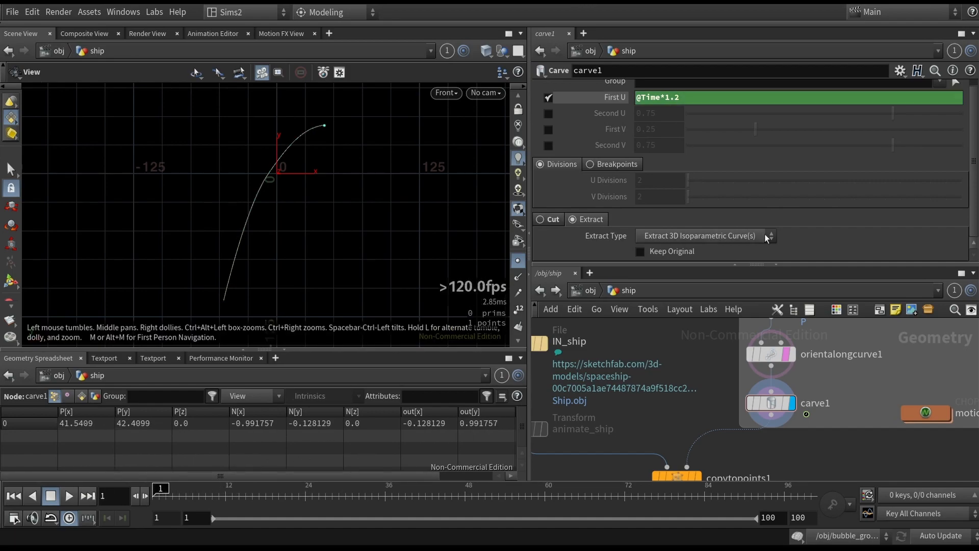
click(69, 495)
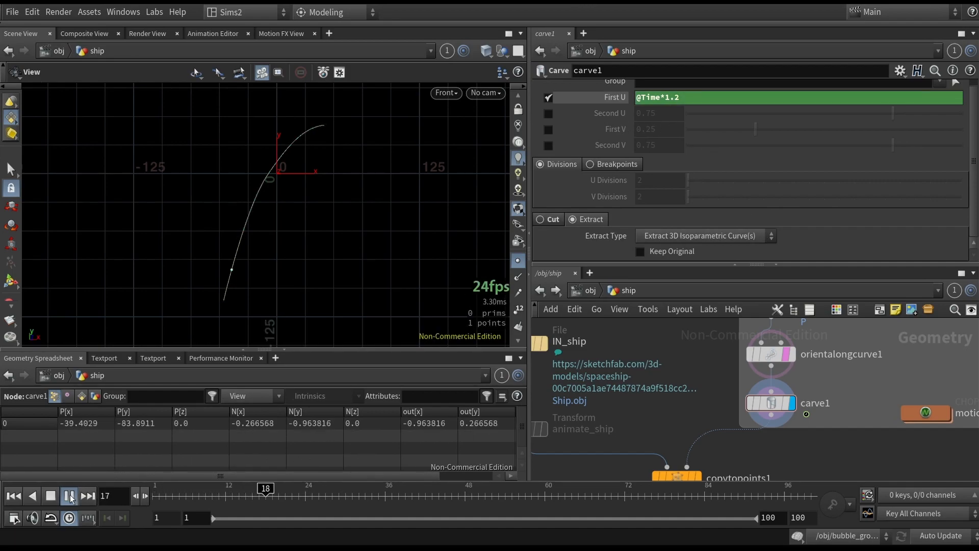
key(ctrl+Up)
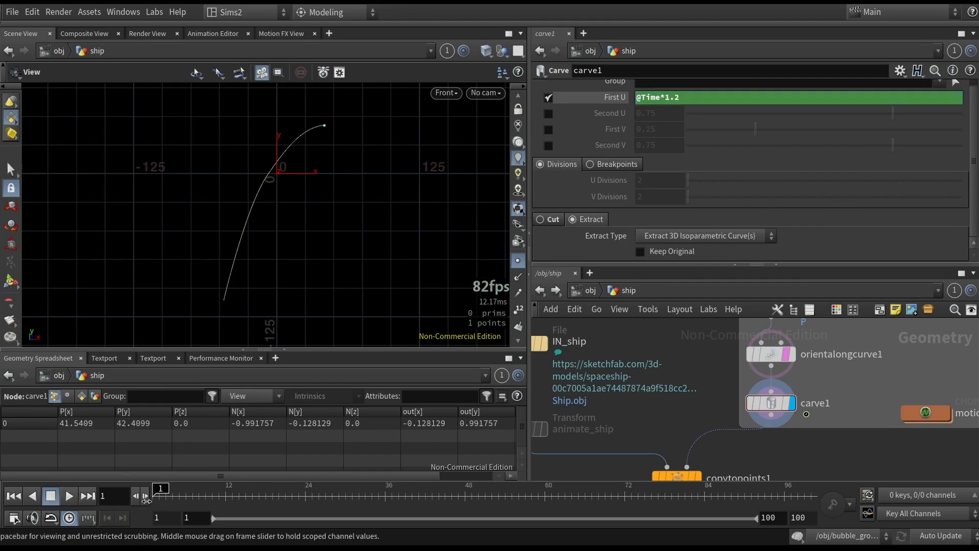
click(689, 98)
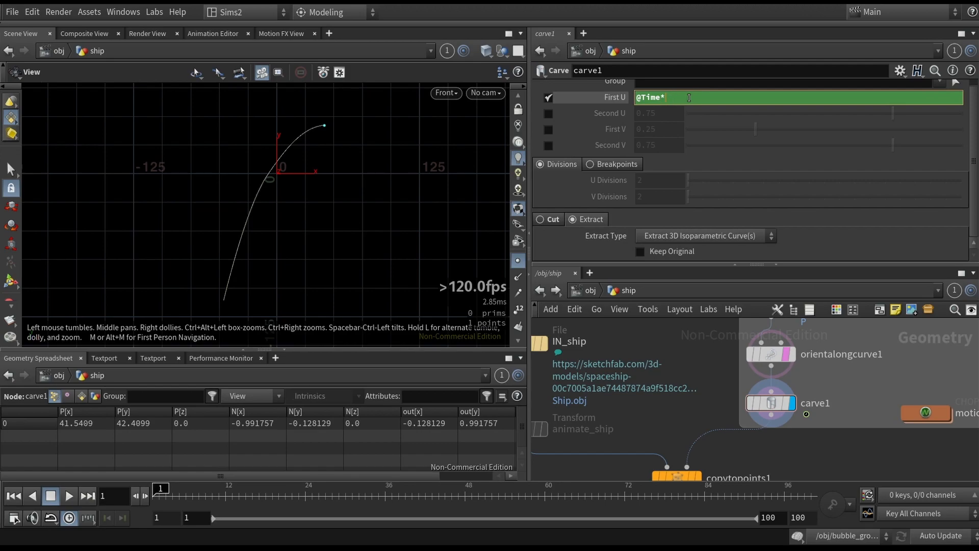
key(Return)
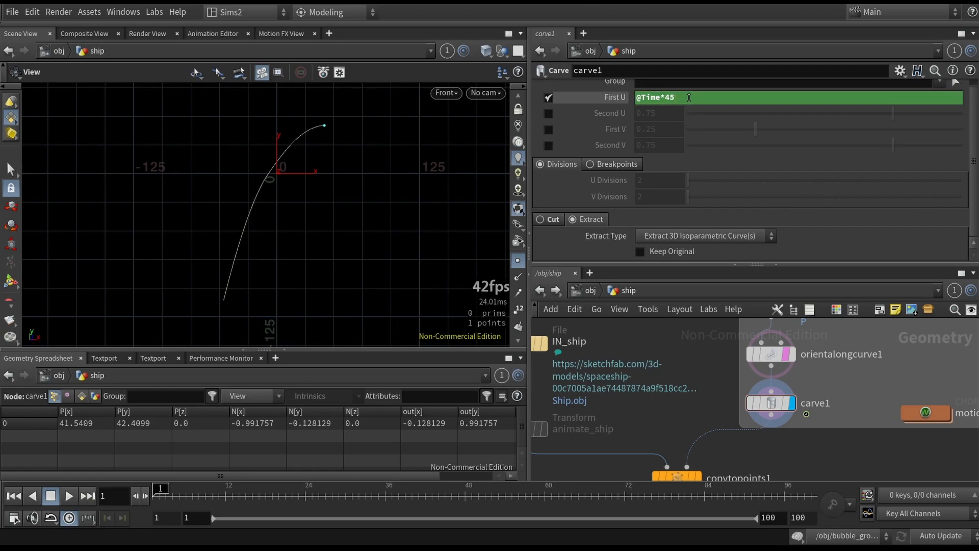
click(68, 497)
click(76, 496)
click(676, 97)
key(BackSpace)
key(BackSpace)
text(2)
key(Return)
click(69, 496)
click(69, 495)
click(699, 97)
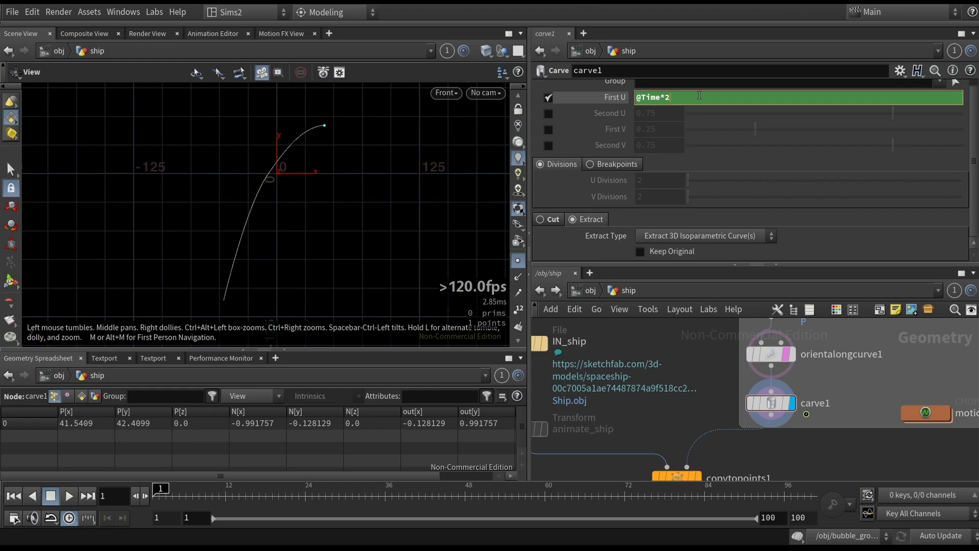
text(/2)
key(Return)
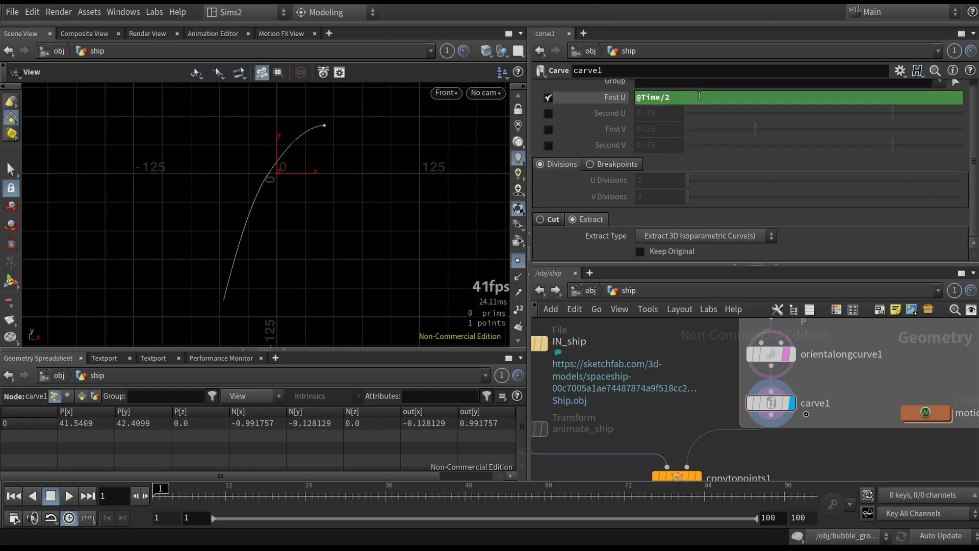
click(68, 496)
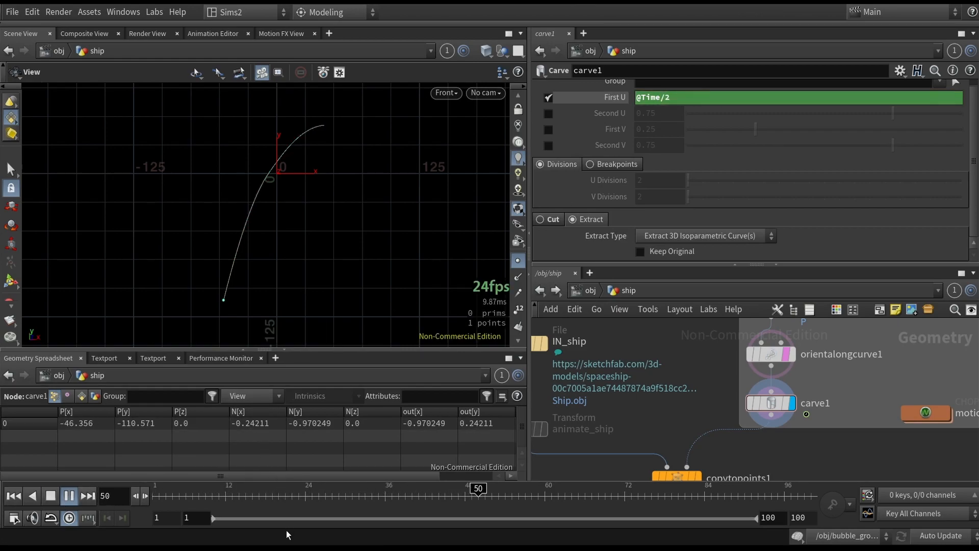
click(51, 496)
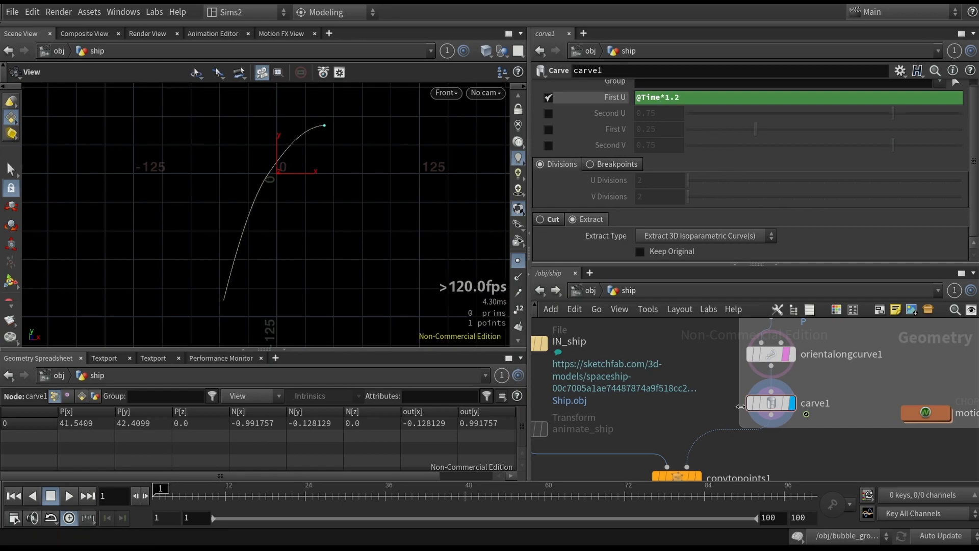
- Make copytopoints1 the displayed node so the ship model appears on the path
click(771, 354)
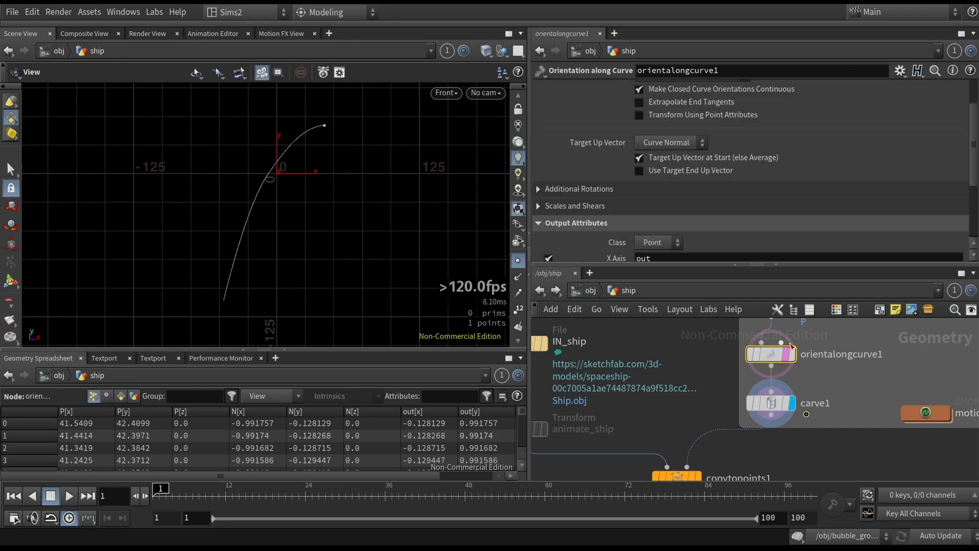
scroll(816, 413, down, 3)
drag(644, 445, 729, 427)
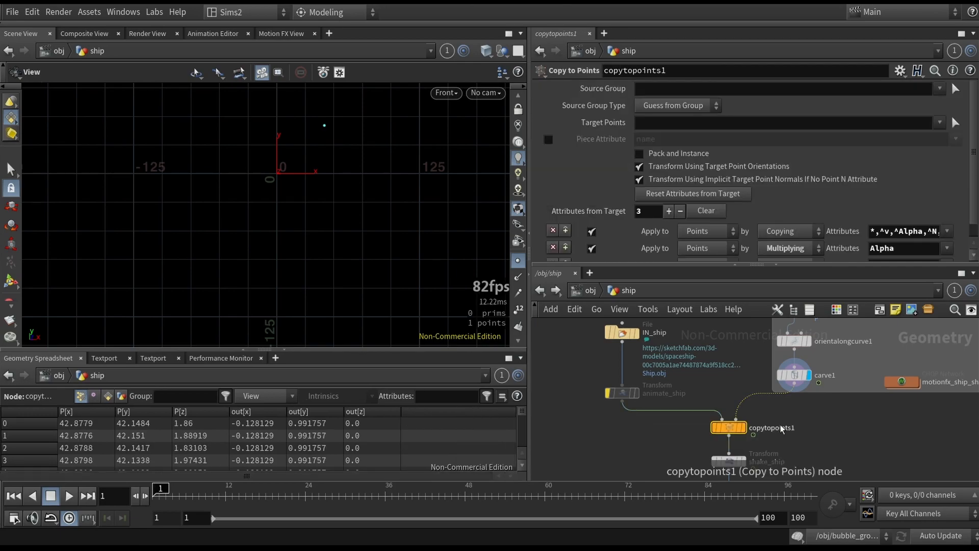
click(743, 427)
drag(853, 420, 788, 374)
click(809, 375)
scroll(339, 123, up, 6)
middle_drag(337, 129, 365, 130)
scroll(352, 216, up, 6)
scroll(359, 187, down, 5)
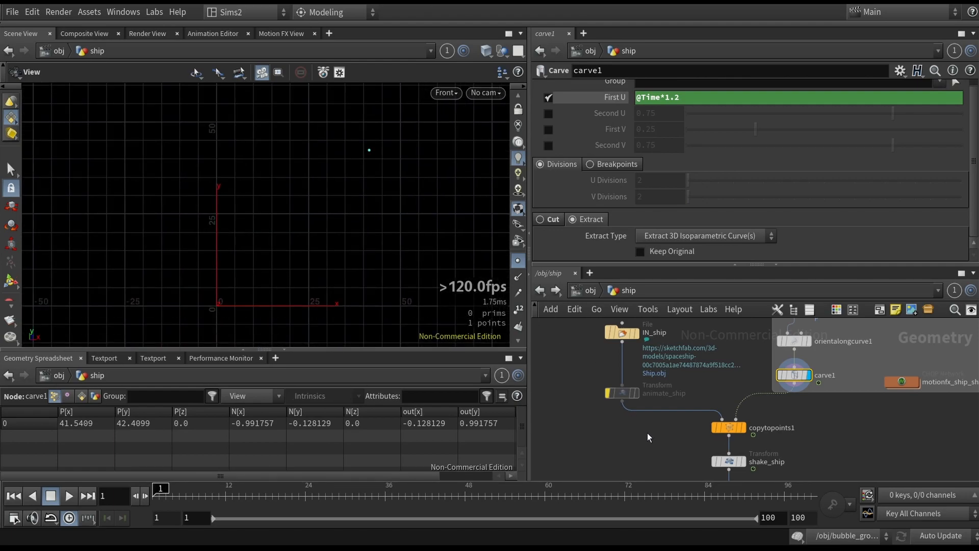
click(728, 427)
click(744, 427)
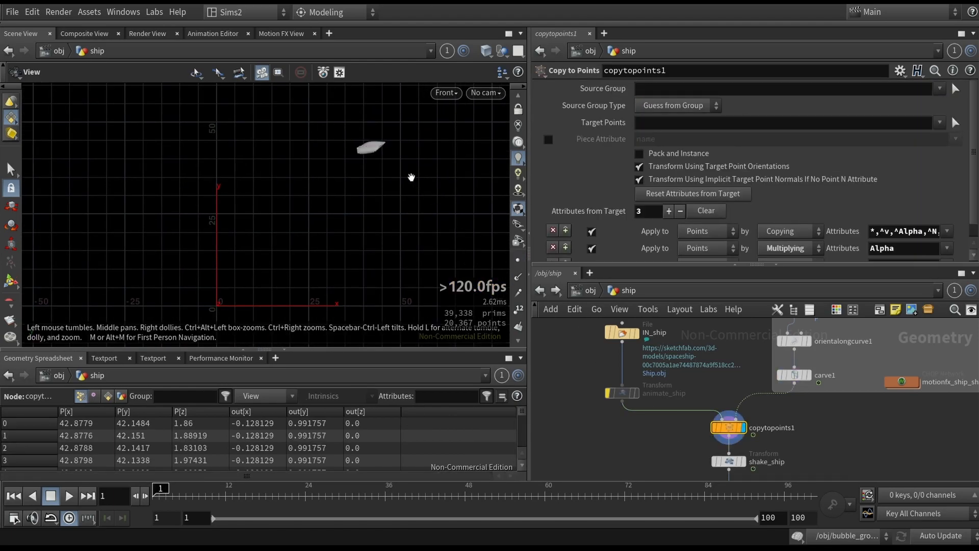
- Play back the ship moving along the path in the front view and save the scene file
scroll(350, 192, down, 5)
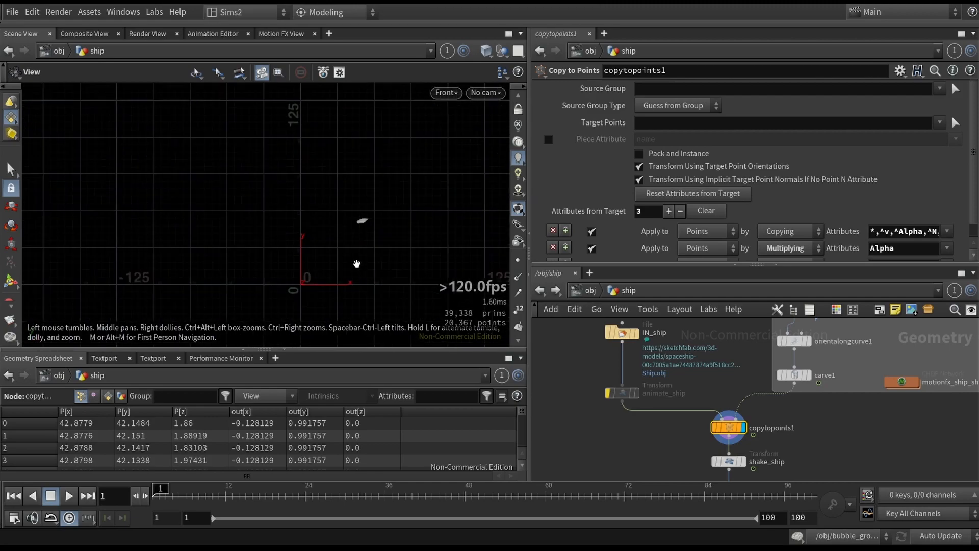
click(69, 495)
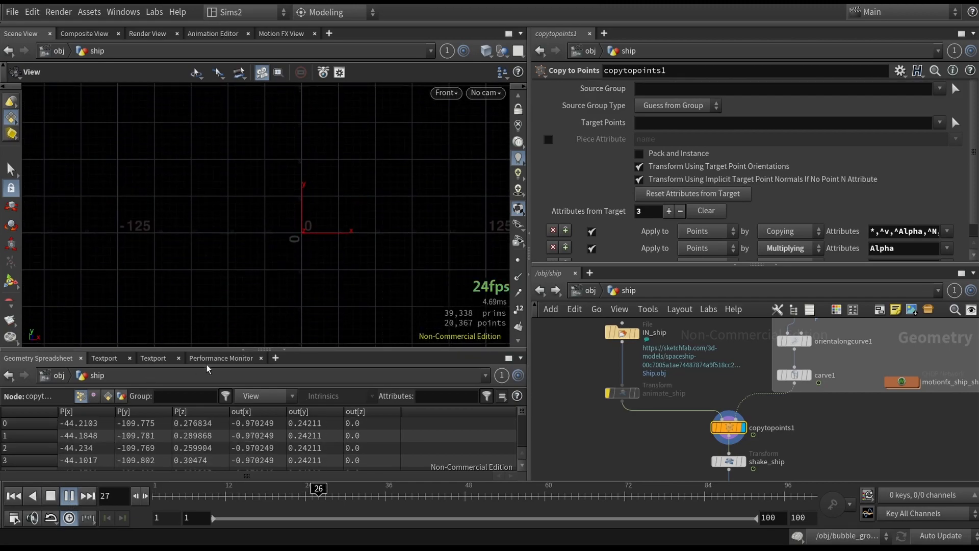
scroll(361, 238, down, 2)
middle_drag(360, 238, 319, 131)
scroll(324, 207, down, 1)
middle_drag(325, 207, 308, 245)
drag(190, 497, 142, 497)
click(68, 499)
key(ctrl+s)
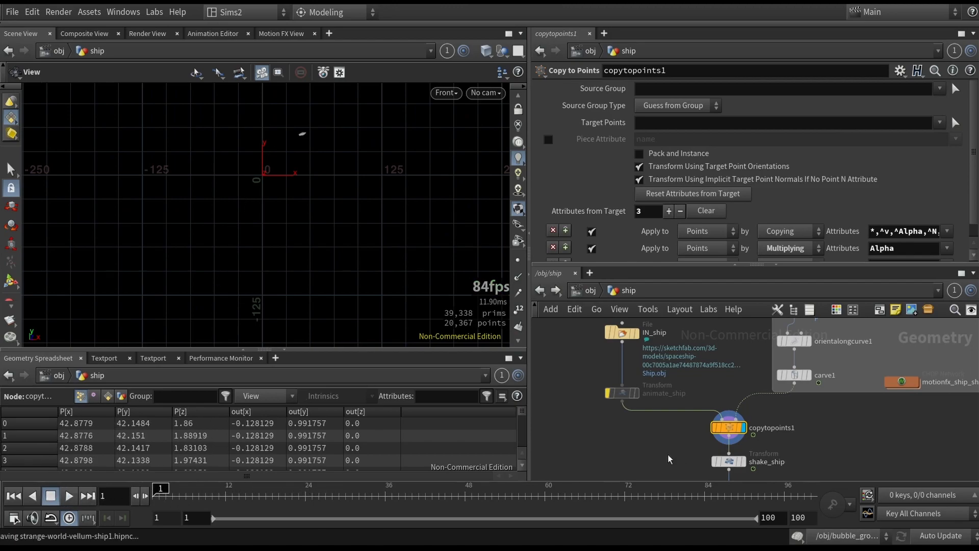
- Select shake_ship and view the ship in a perspective viewport
click(729, 462)
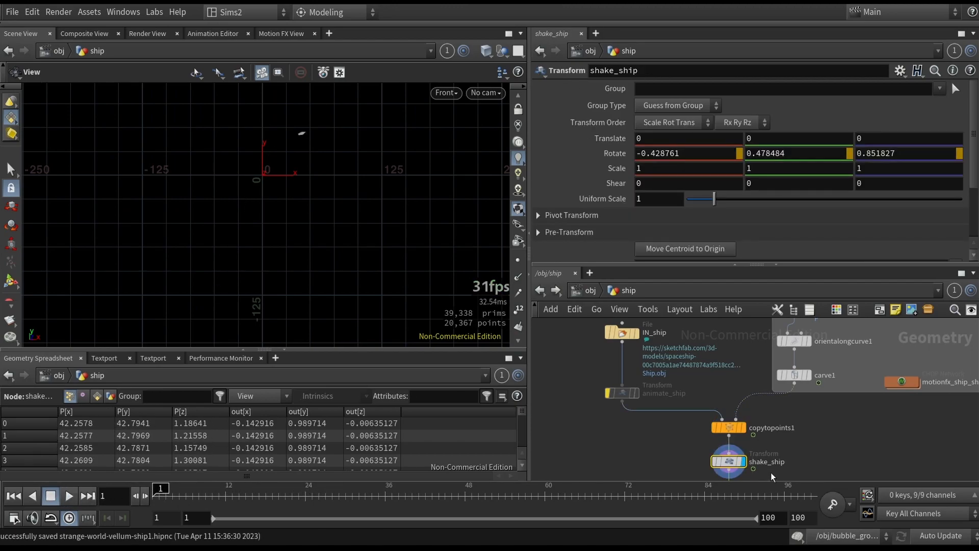
scroll(782, 465, up, 3)
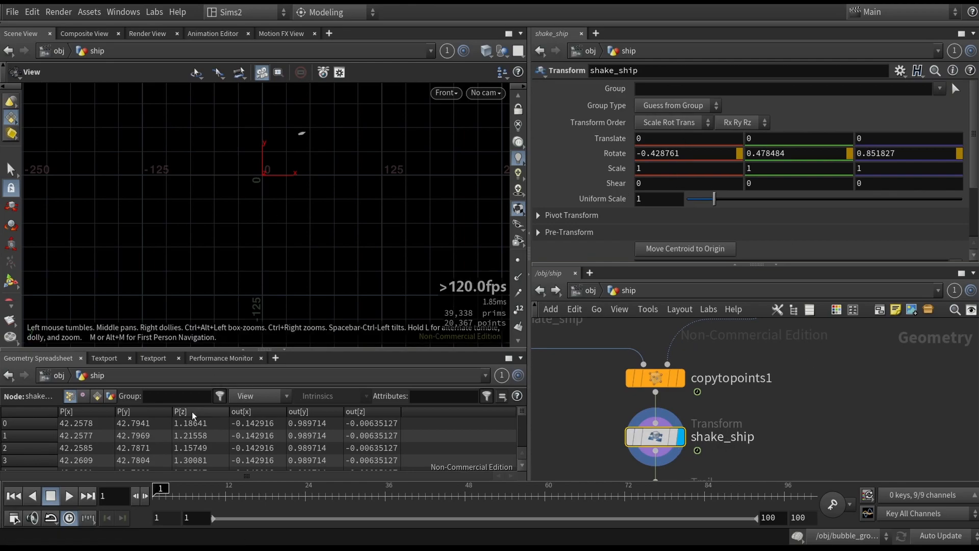
key(space+1)
scroll(330, 144, up, 8)
drag(330, 144, 261, 131)
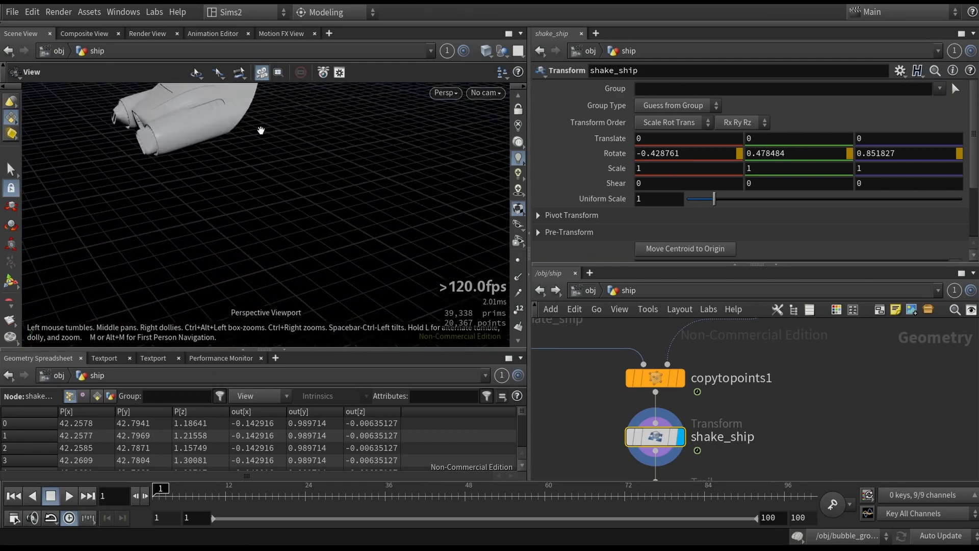
middle_drag(262, 131, 332, 208)
scroll(332, 208, down, 2)
scroll(579, 420, down, 2)
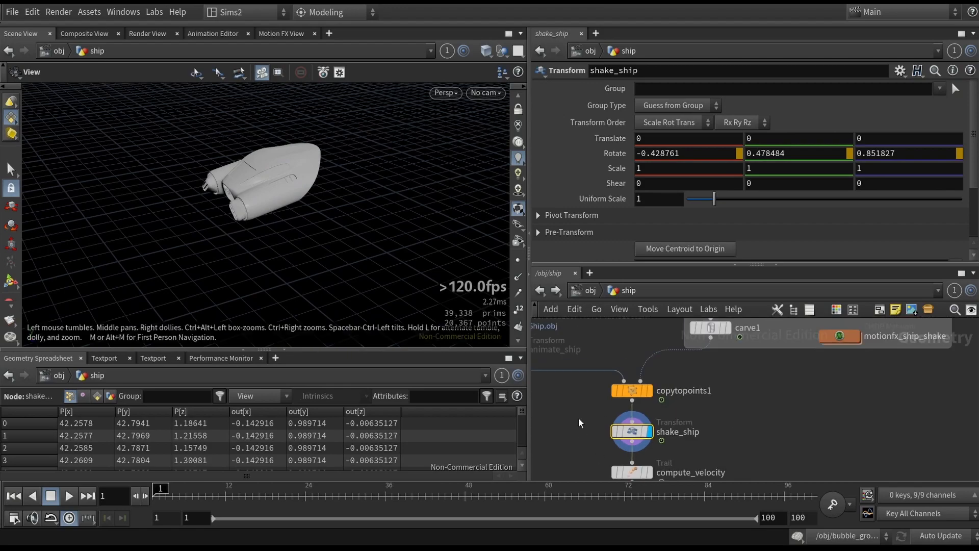
- Frame the ship in the perspective viewport and play back its shaking animation while orbiting around it
middle_drag(579, 418, 658, 404)
drag(711, 418, 680, 424)
click(679, 414)
middle_drag(630, 382, 673, 441)
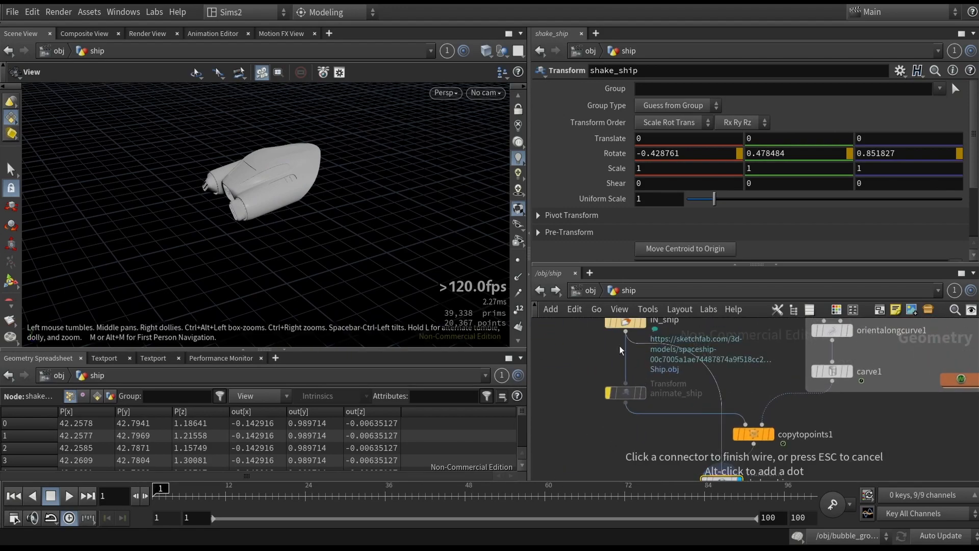
click(621, 348)
middle_drag(630, 411, 617, 353)
key(space+g)
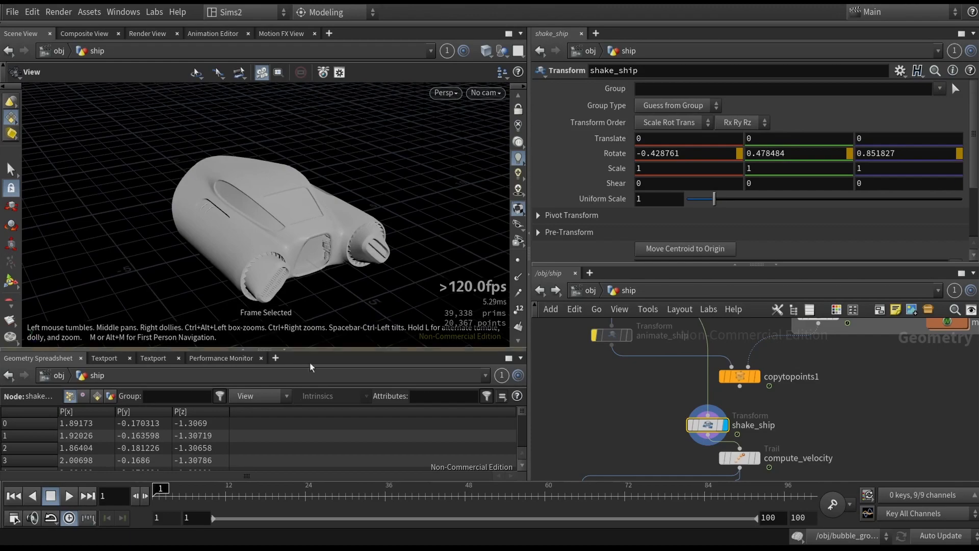
click(68, 497)
drag(287, 275, 330, 201)
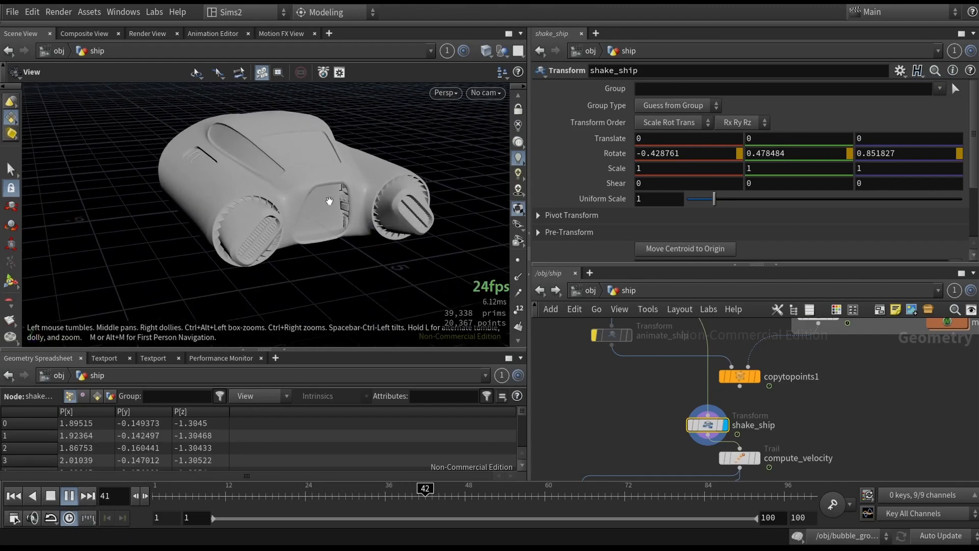
right_drag(329, 201, 359, 198)
mouse_move(359, 198)
mouse_down()
mouse_move(344, 182)
mouse_move(361, 185)
mouse_up()
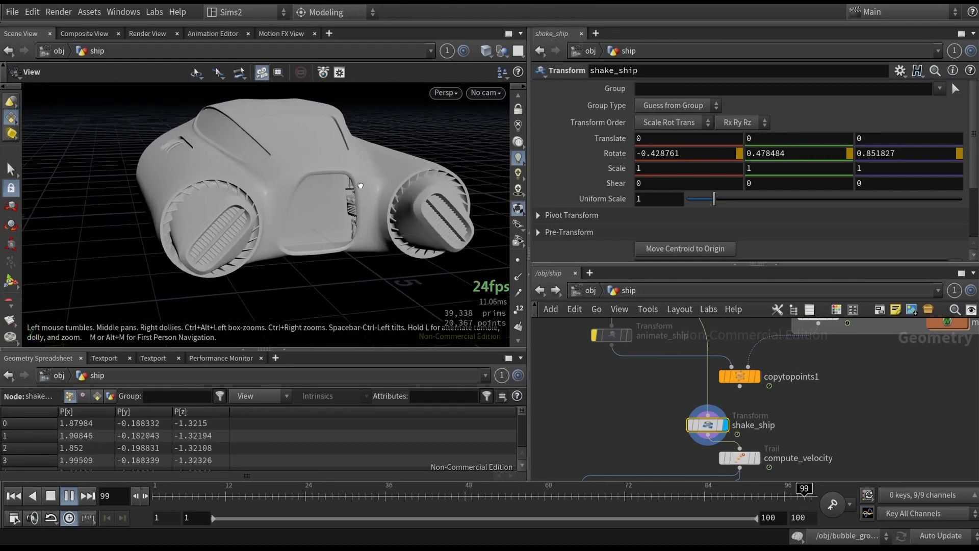
click(54, 495)
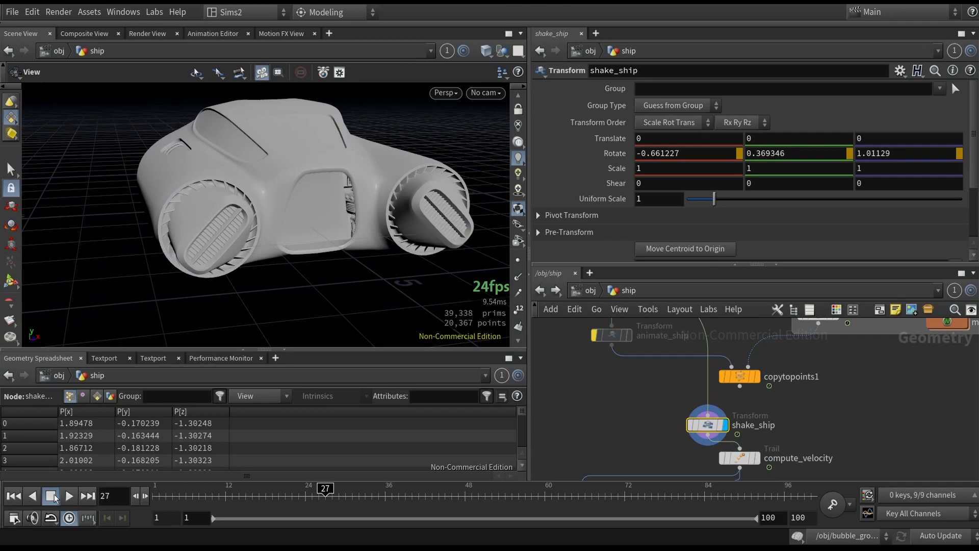
right_click(604, 151)
click(651, 140)
right_click(613, 153)
mouse_move(686, 214)
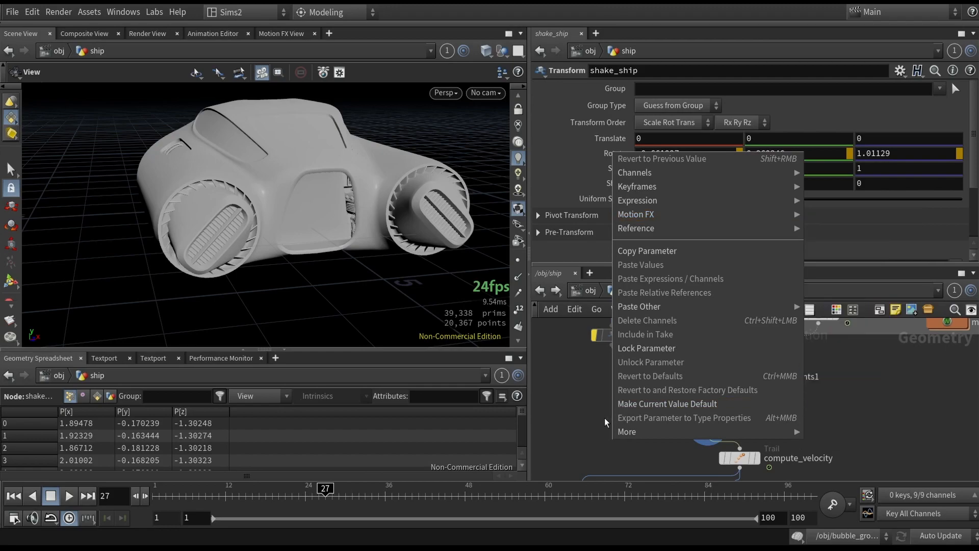
click(579, 405)
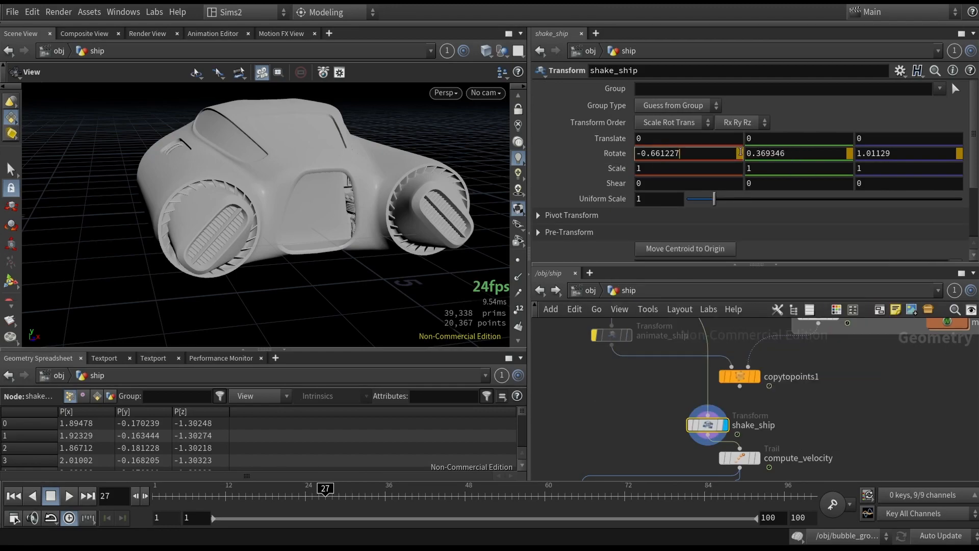
- Open the noise_add1 Motion FX parameters of shake_ship's Rotate and close the floating panel
right_click(612, 153)
mouse_move(775, 212)
mouse_move(824, 229)
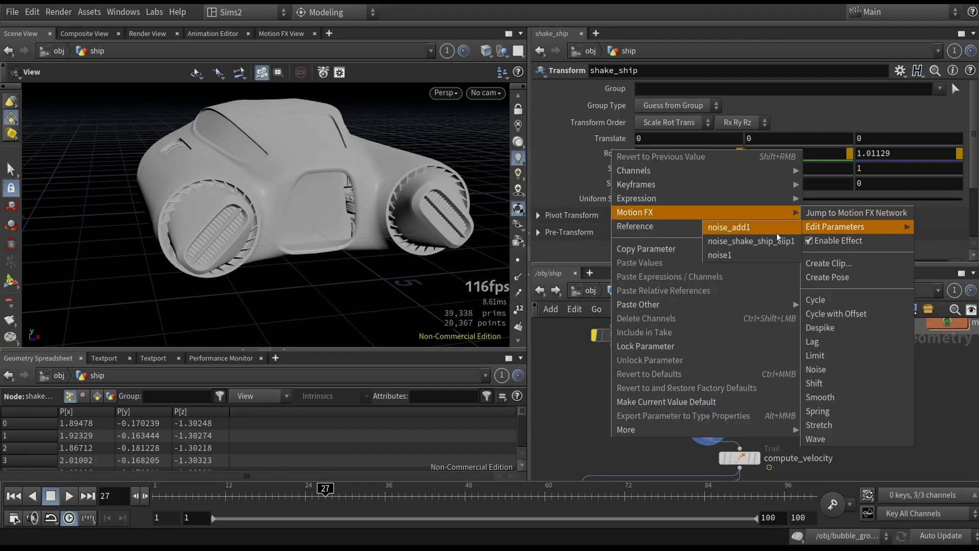
click(760, 225)
drag(743, 7, 424, 22)
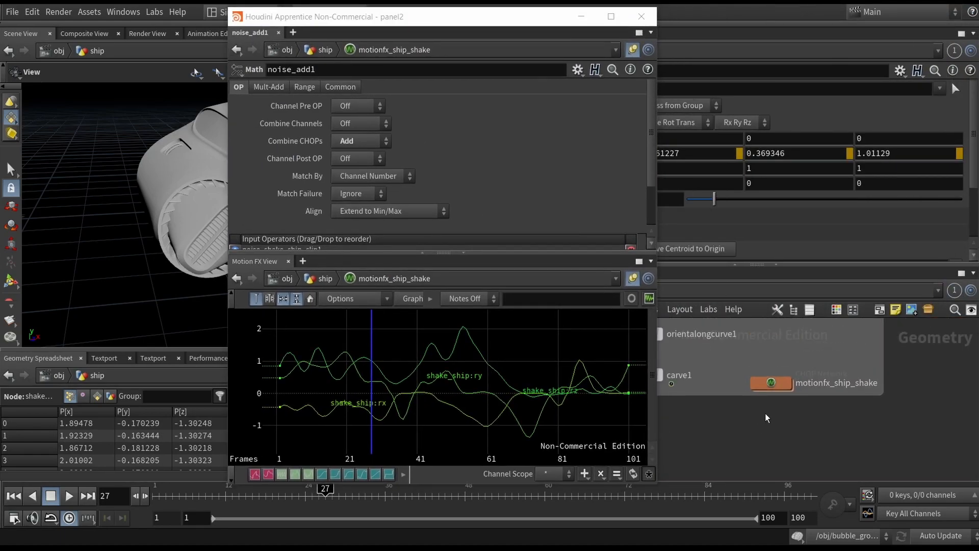
click(771, 384)
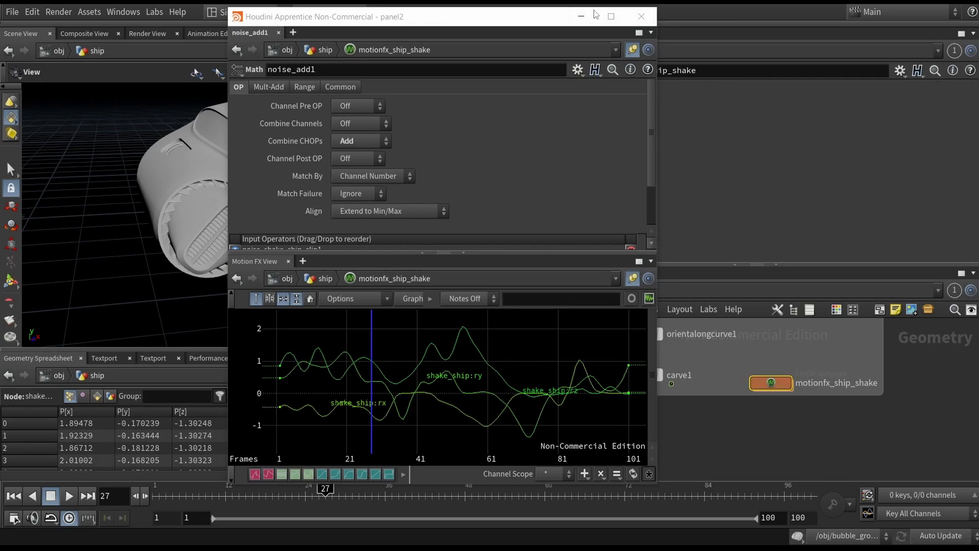
click(641, 16)
- Dive into the motionfx_ship_shake network, inspect the noise1 node's parameters, and return to the ship network
double_click(769, 382)
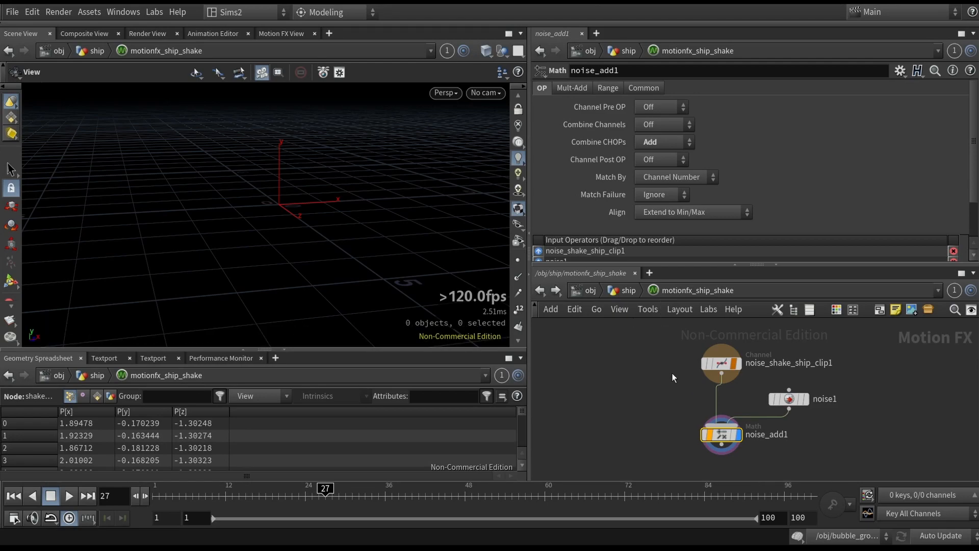
middle_drag(672, 372, 632, 388)
scroll(633, 387, up, 2)
scroll(632, 384, down, 2)
drag(625, 359, 715, 403)
drag(748, 420, 792, 415)
click(751, 422)
click(672, 449)
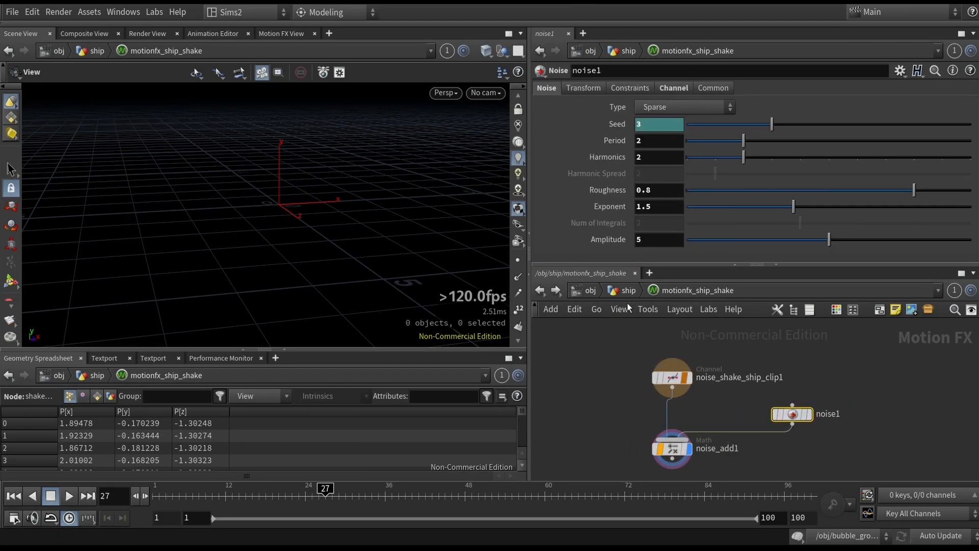
click(577, 18)
click(629, 290)
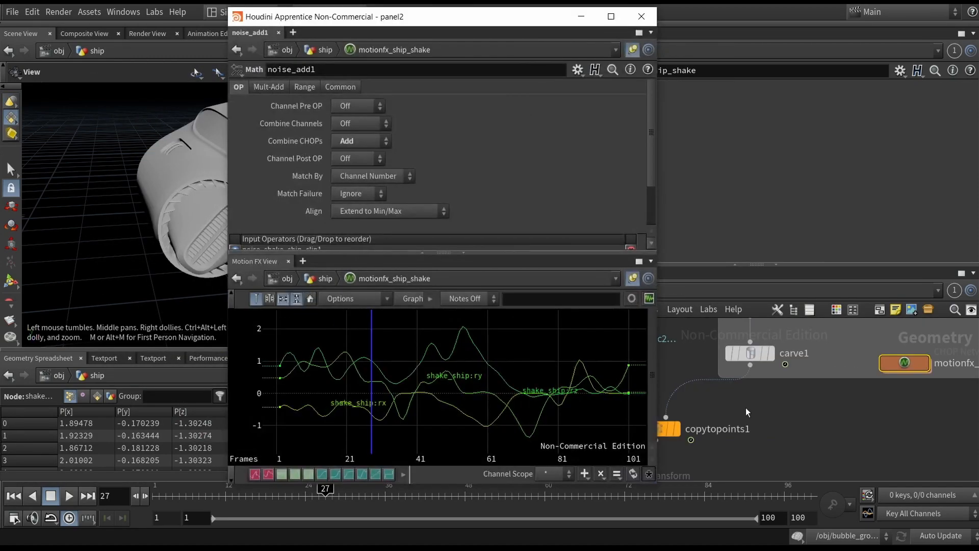
- Inspect the noise_add1 Math node's parameter tabs and input operators in the floating panel, then close it
drag(489, 23, 802, 23)
click(580, 87)
click(616, 87)
click(651, 87)
click(580, 87)
click(551, 87)
scroll(683, 146, down, 2)
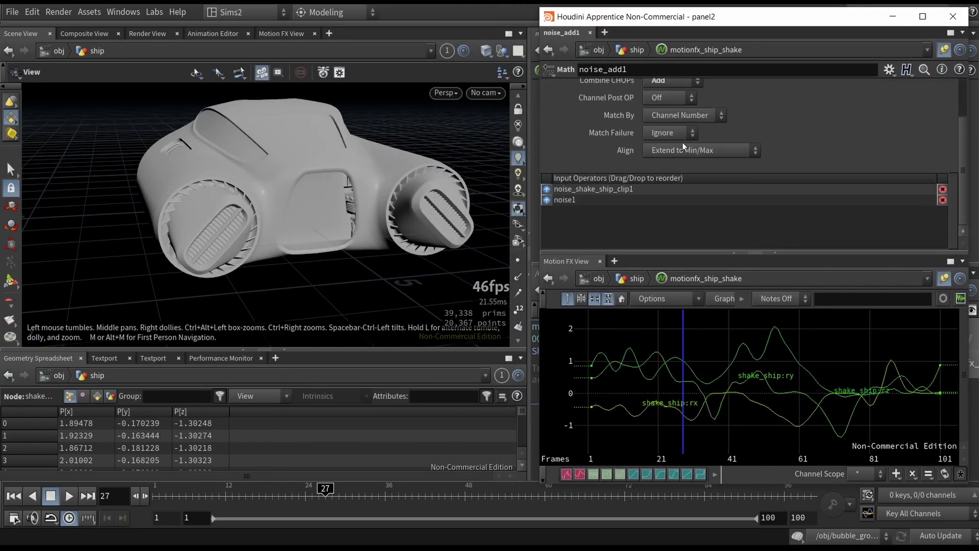
click(953, 16)
- Open noise1's Motion FX parameters from the Rotate field, set Harmonics to 4, and play the animation
right_click(618, 152)
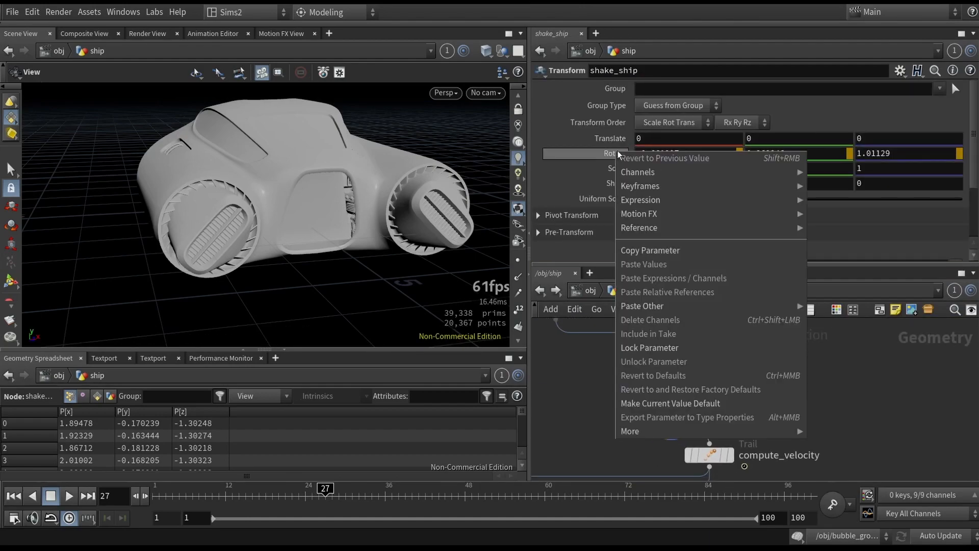
mouse_move(739, 212)
mouse_move(832, 229)
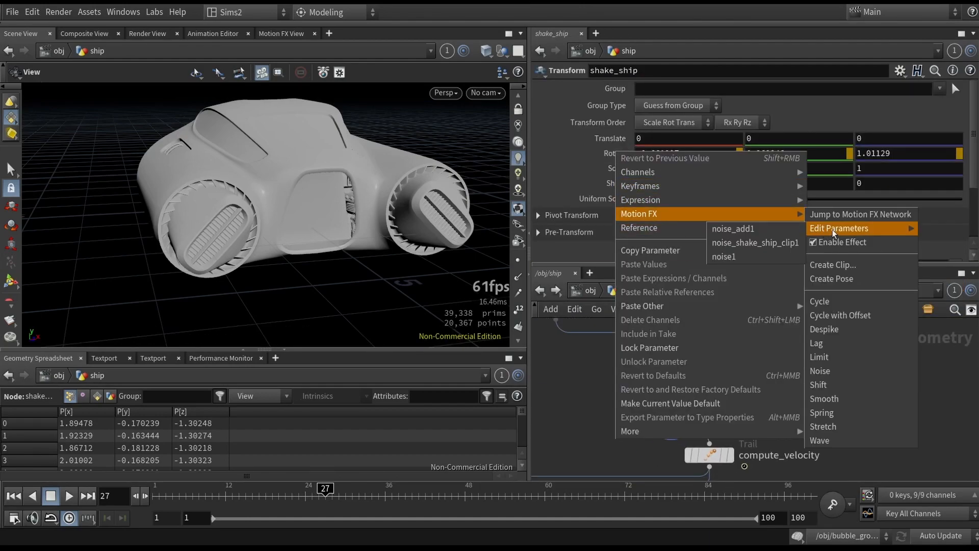
click(757, 260)
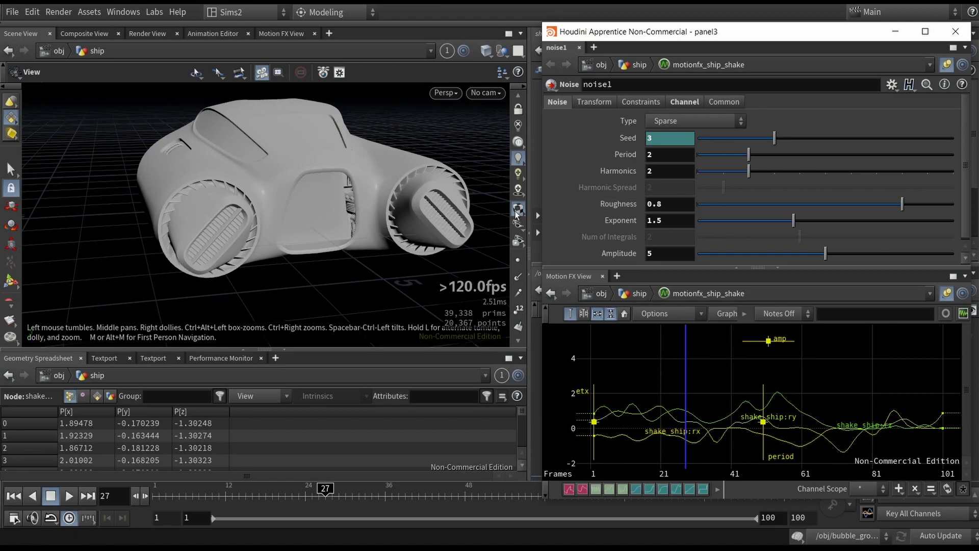
drag(750, 172, 800, 170)
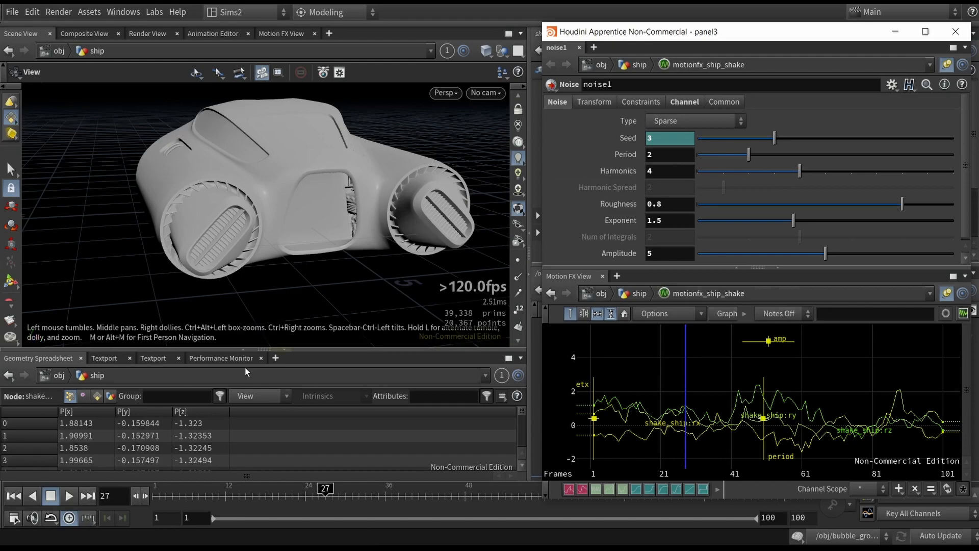
click(161, 496)
click(70, 496)
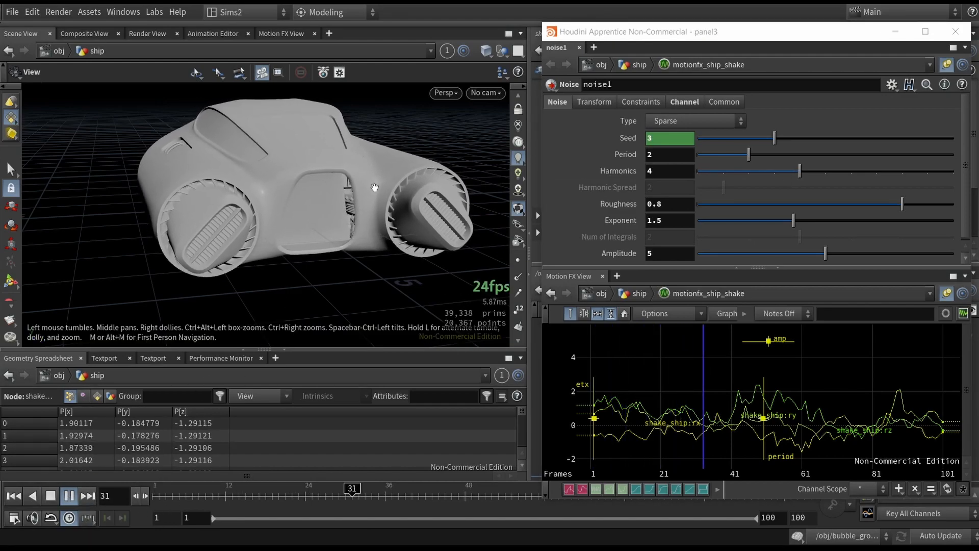
- Try a noise Period of 0.06, undo the noise changes, and close the noise1 panel
drag(749, 154, 830, 159)
drag(756, 158, 699, 158)
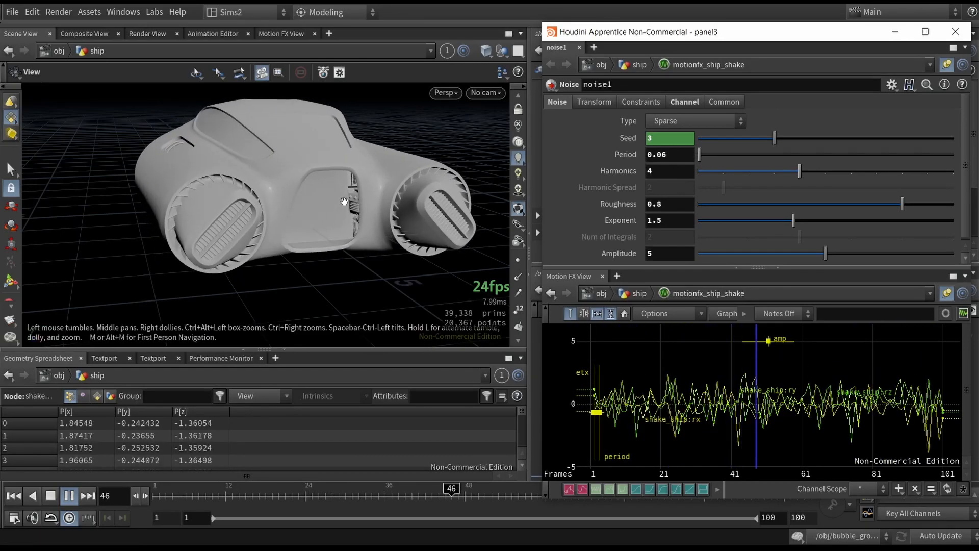
drag(345, 201, 364, 216)
scroll(345, 210, down, 5)
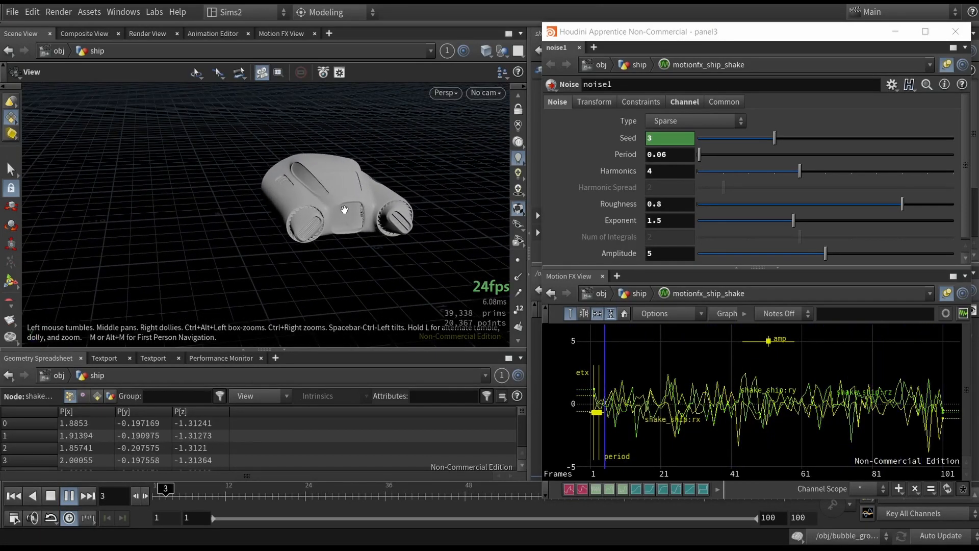
drag(369, 195, 332, 207)
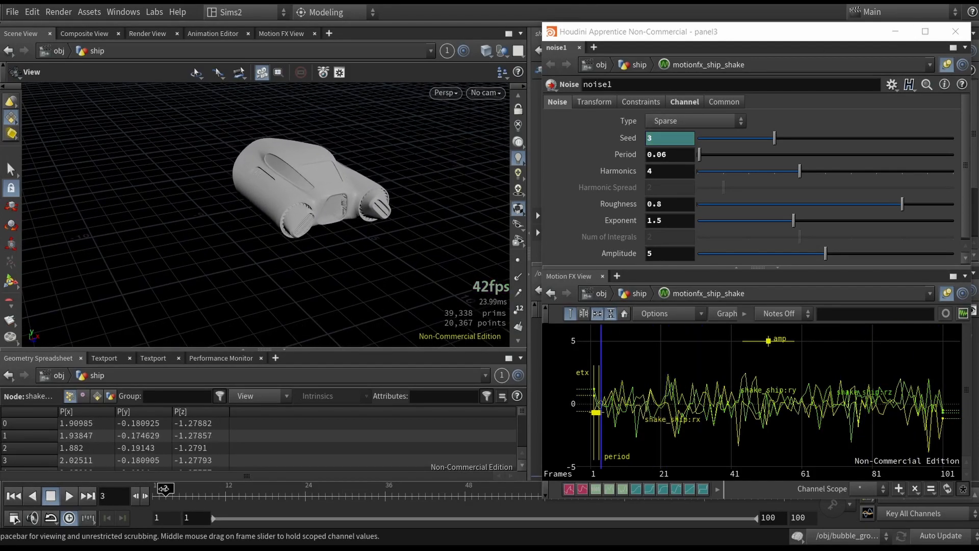
key(ctrl+z)
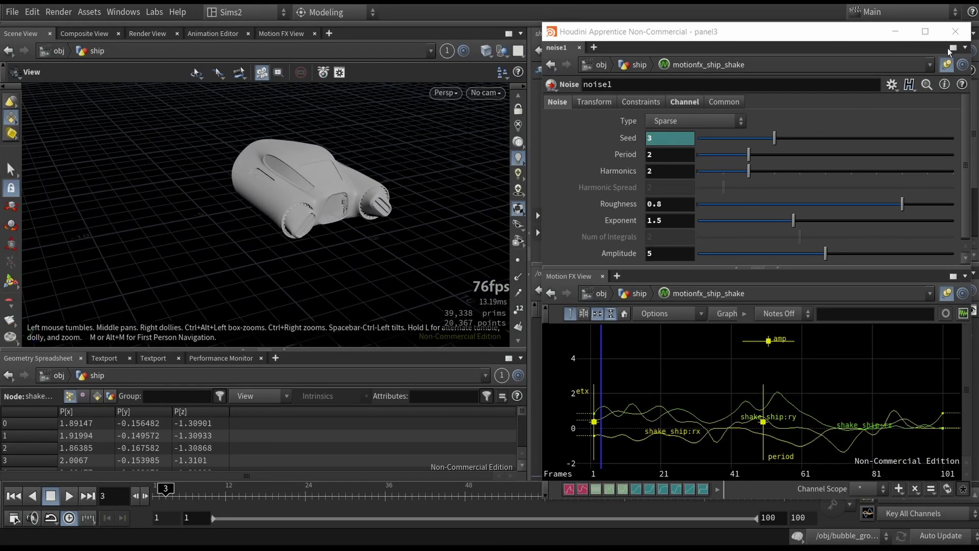
click(955, 31)
- Play the animation and inspect the compute_velocity trail node's output in the viewport
click(70, 497)
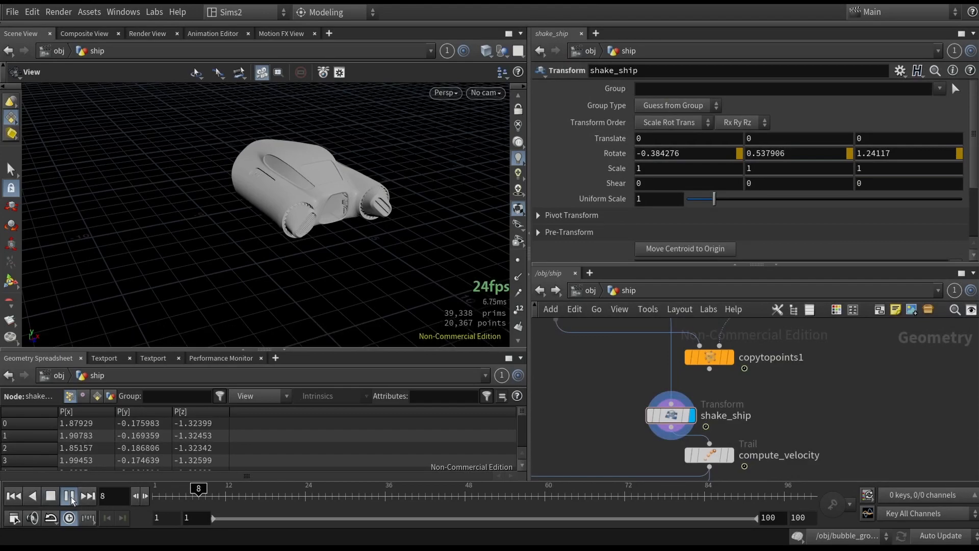
click(710, 373)
drag(670, 415, 709, 413)
middle_drag(664, 469, 653, 413)
click(719, 402)
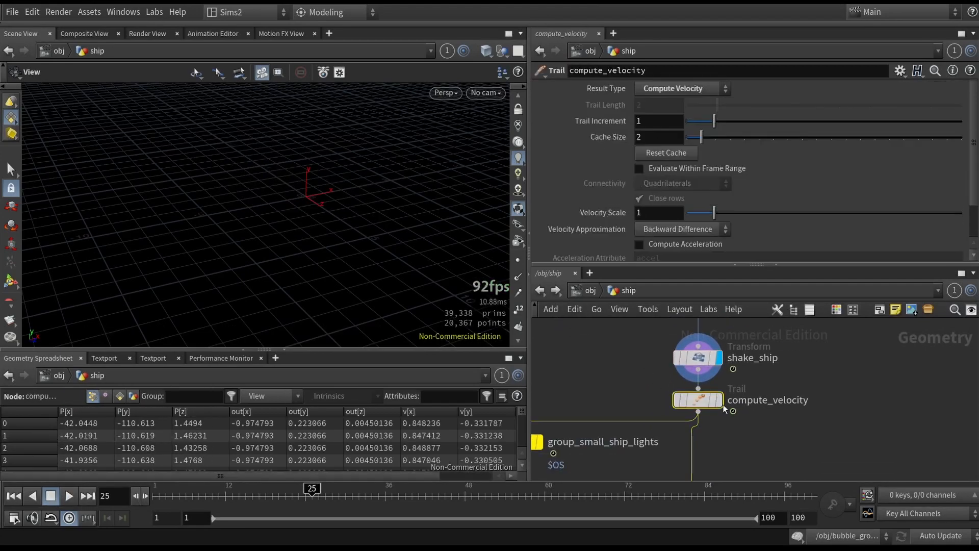
drag(149, 495, 225, 492)
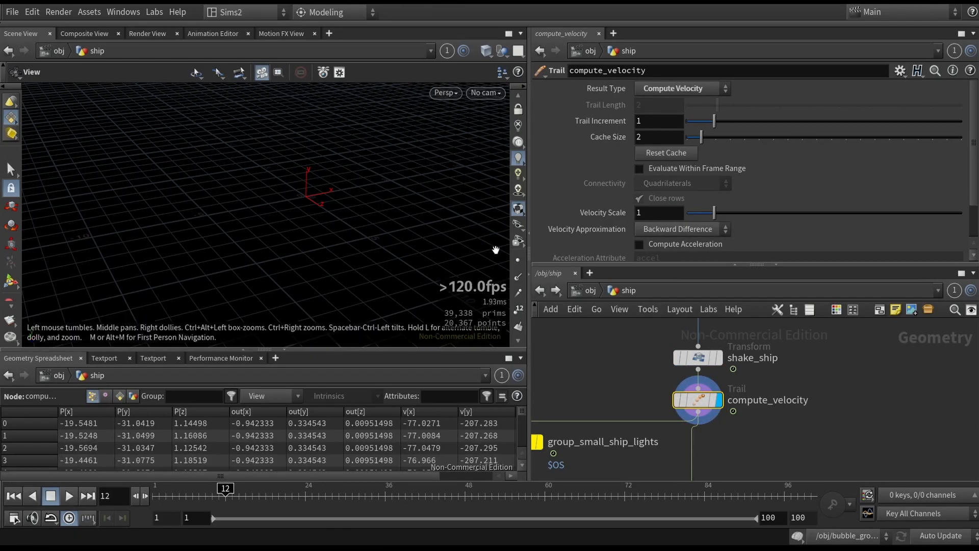
key(f)
scroll(371, 244, down, 5)
drag(400, 274, 356, 250)
scroll(740, 424, down, 3)
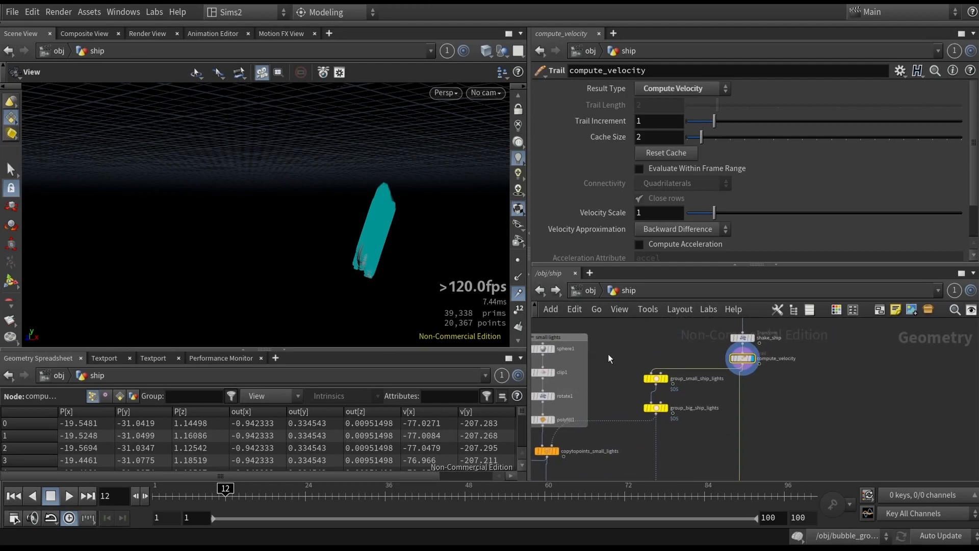
- Inspect the group_small_ship_lights and merge1 nodes in the ship network
scroll(615, 362, up, 4)
click(679, 367)
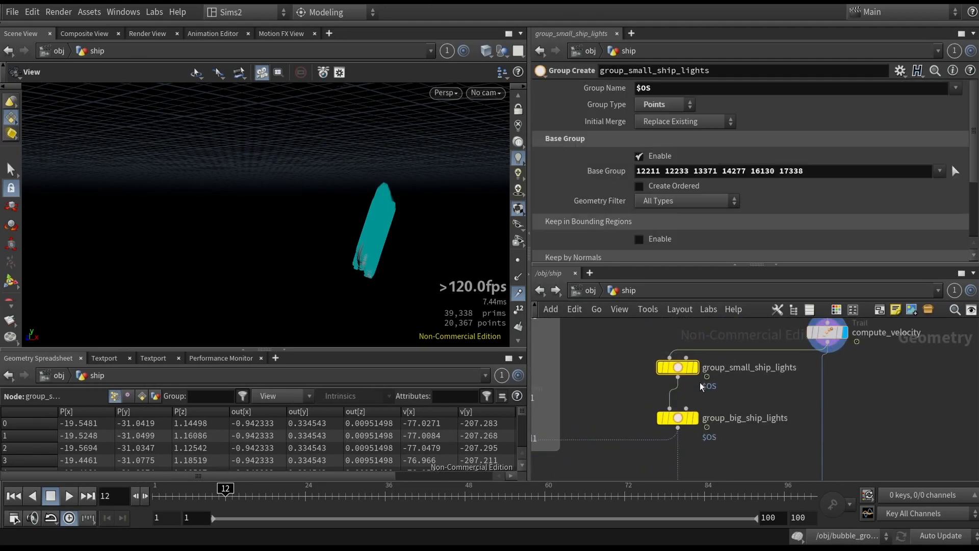
scroll(624, 369, down, 6)
drag(546, 323, 674, 428)
click(702, 416)
scroll(709, 416, up, 4)
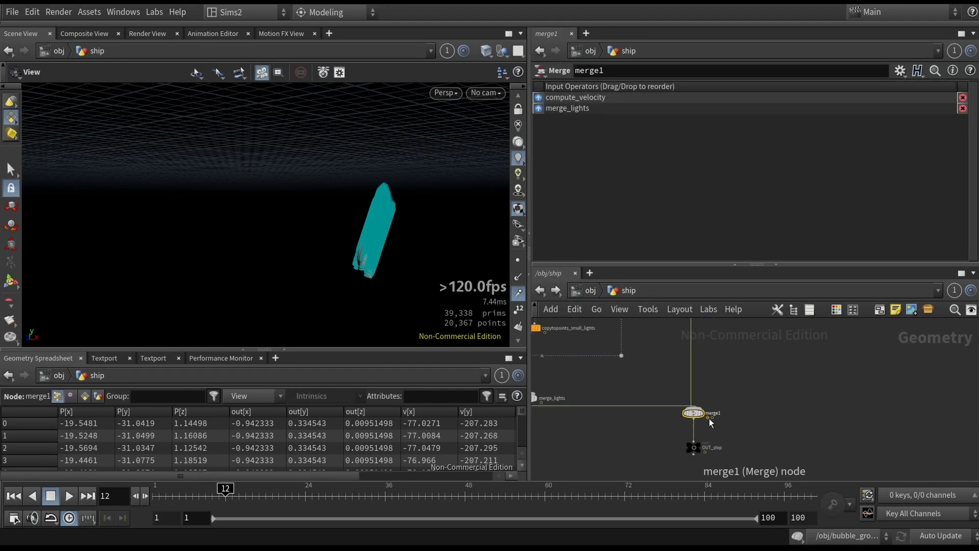
middle_drag(649, 357, 675, 401)
click(519, 294)
middle_drag(636, 361, 713, 437)
scroll(737, 408, up, 3)
drag(652, 350, 738, 394)
scroll(746, 398, up, 2)
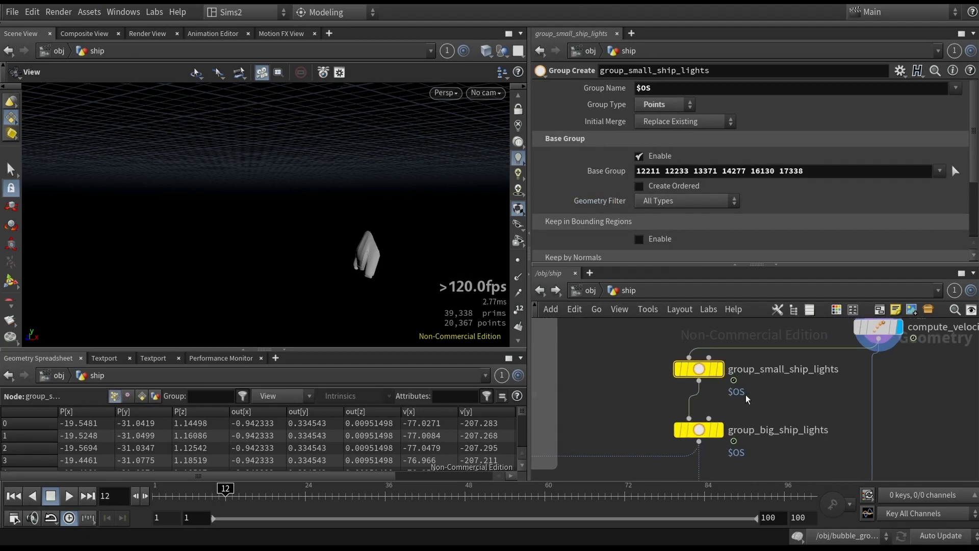
- Reselect the six small light points on the ship's front panel as group_small_ship_lights' base group
key(ctrl+Up)
key(f)
drag(352, 281, 276, 248)
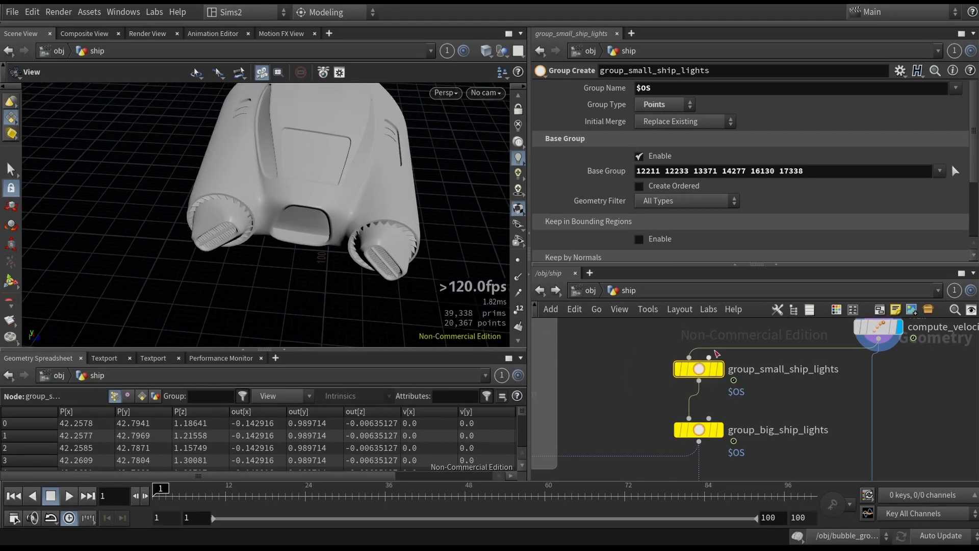
drag(368, 255, 375, 219)
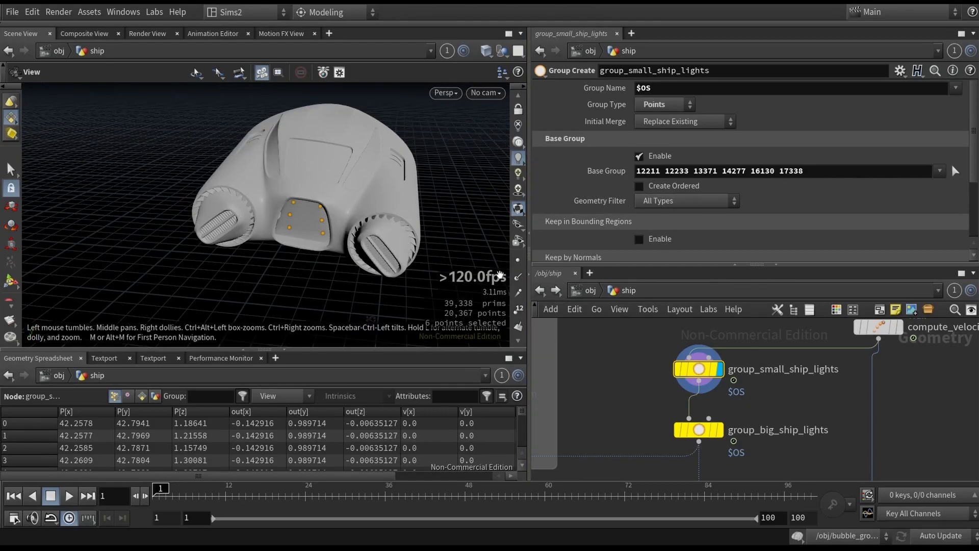
click(956, 171)
drag(330, 233, 324, 214)
scroll(323, 213, up, 5)
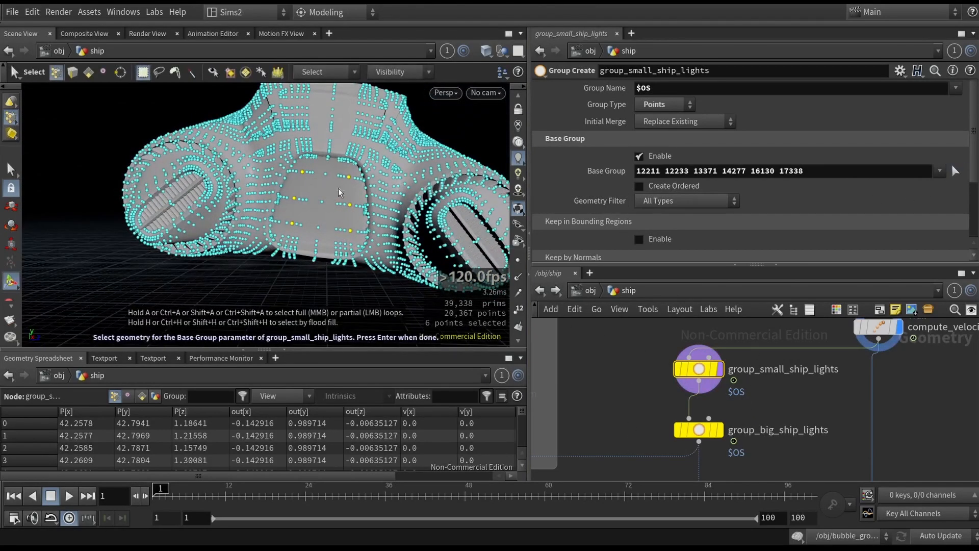
key(Return)
scroll(646, 408, down, 2)
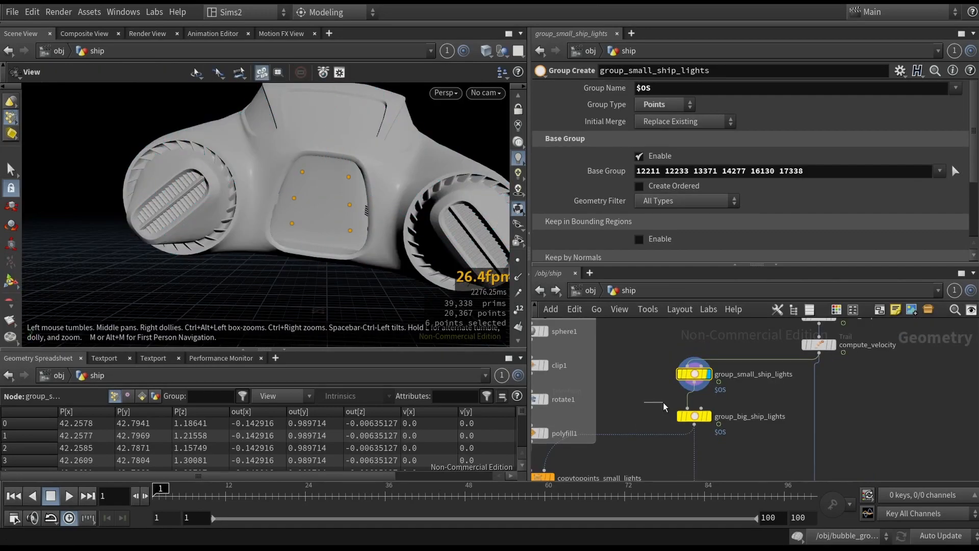
- Select the group_big_ship_lights node and orbit the ship to examine its grouped light points
scroll(784, 378, up, 3)
middle_drag(739, 411, 749, 392)
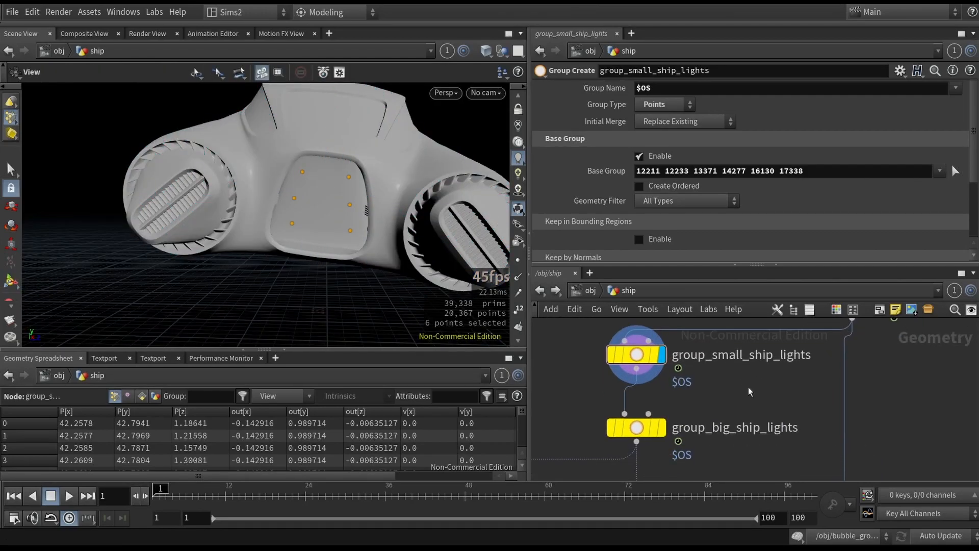
click(638, 427)
drag(376, 262, 358, 246)
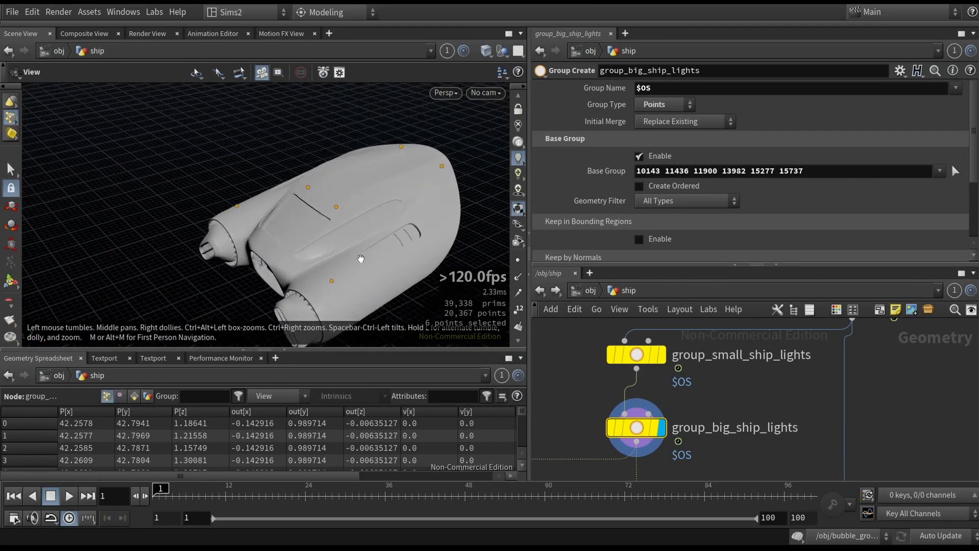
drag(496, 240, 460, 249)
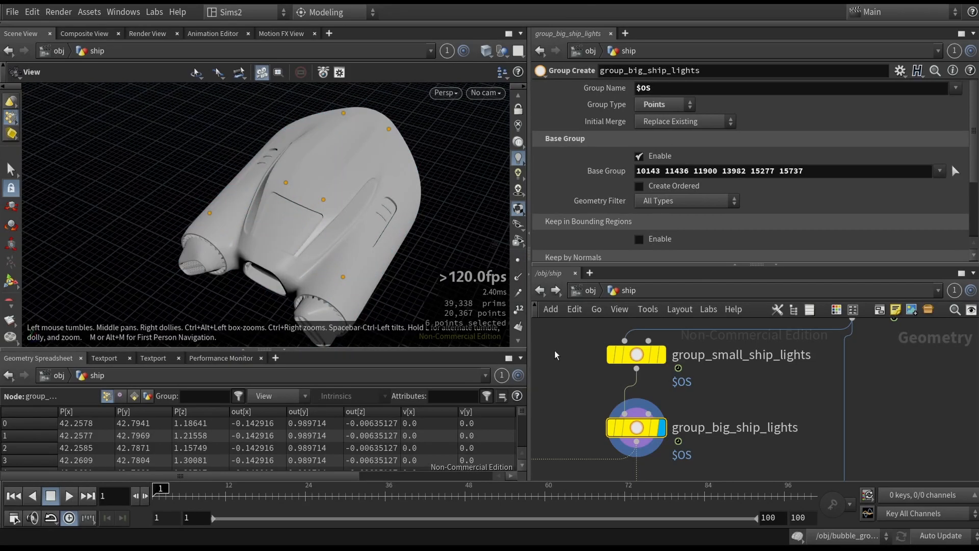
- Display the copytopoints_small_lights node and frame its copied light spheres in the viewport
scroll(579, 391, down, 3)
middle_drag(586, 473, 783, 428)
middle_drag(604, 408, 619, 426)
click(667, 448)
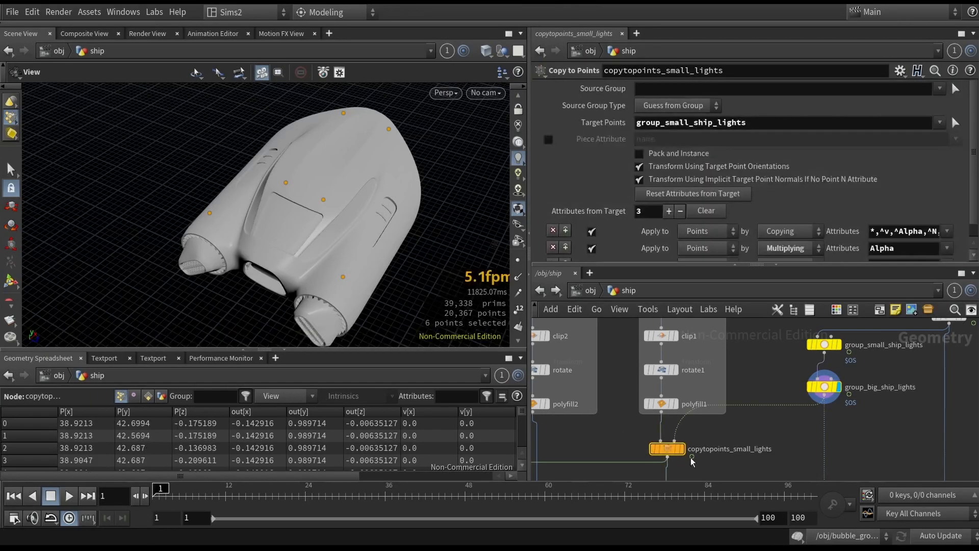
click(681, 448)
key(f)
drag(282, 236, 335, 225)
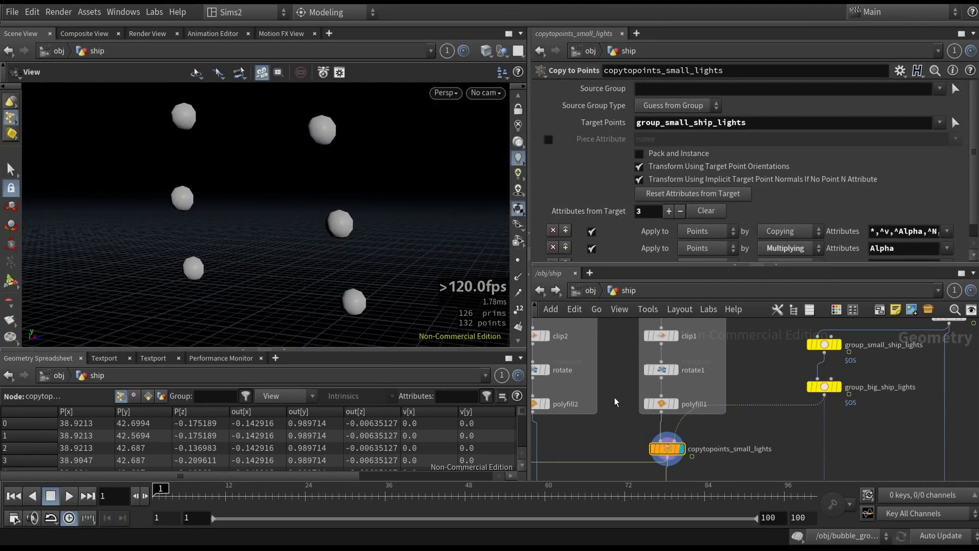
- Step through the small lights' sphere1, clip1 and rotate1 nodes, viewing each one's geometry in wireframe
scroll(617, 398, down, 2)
click(651, 347)
click(664, 347)
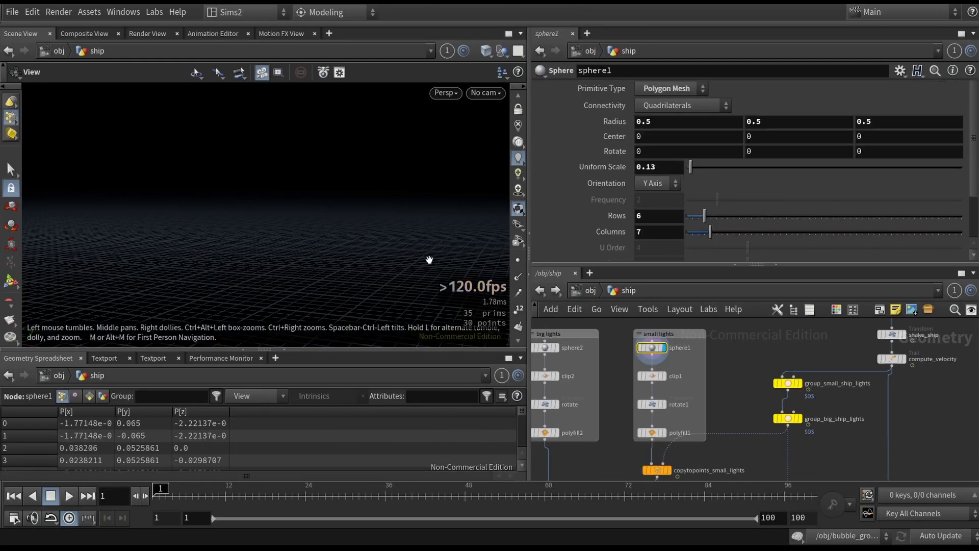
key(f)
key(shift+w)
click(684, 376)
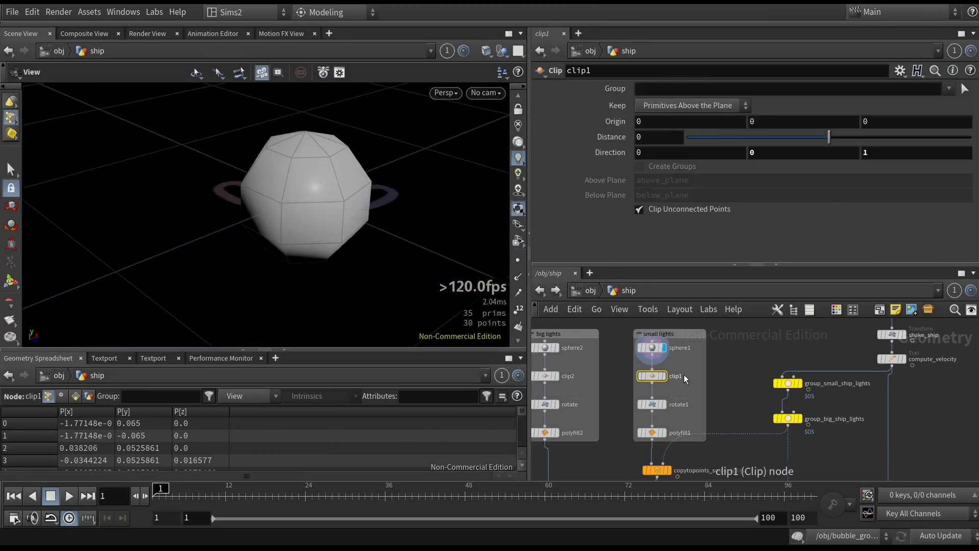
click(663, 376)
drag(352, 194, 476, 259)
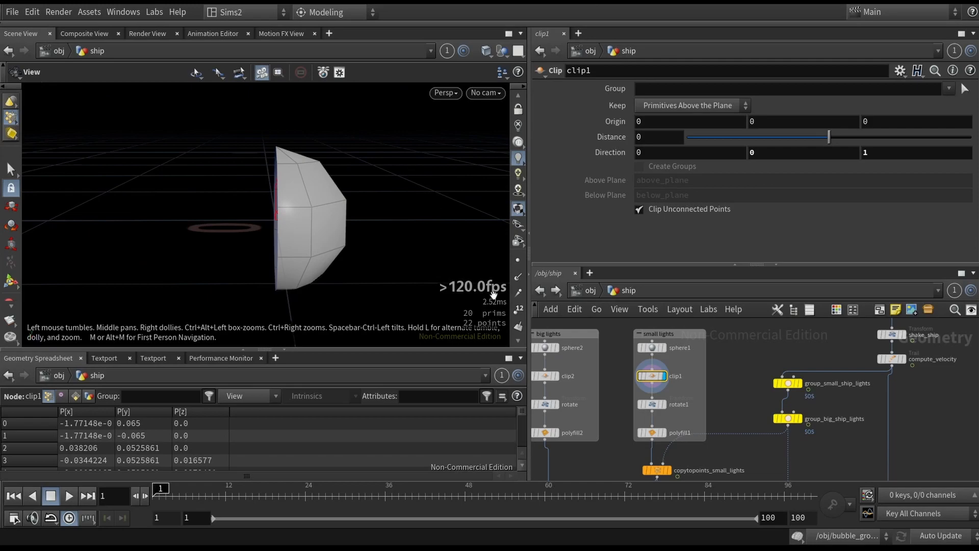
drag(678, 414, 676, 413)
click(663, 404)
drag(154, 230, 181, 212)
scroll(625, 447, up, 3)
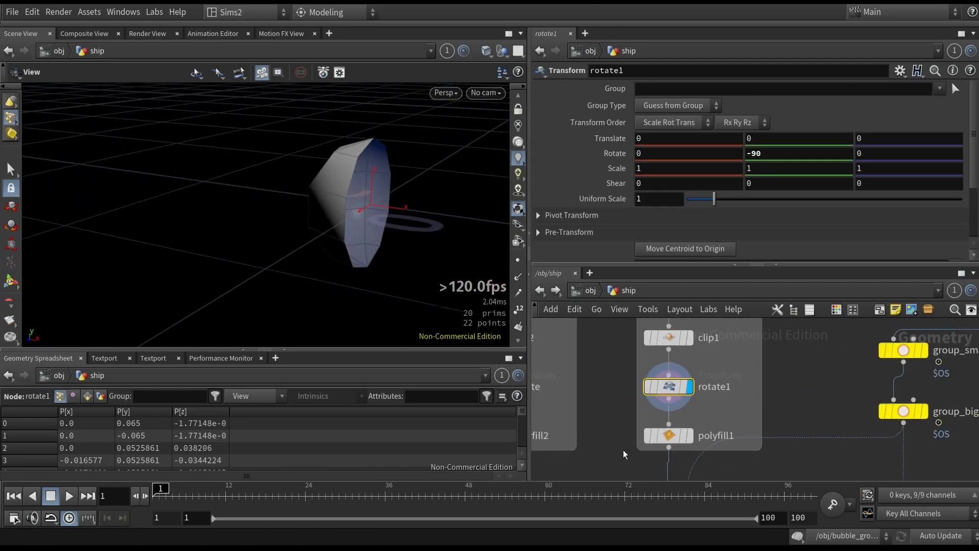
- Display polyfill1 and then the big lights' rotate node to examine the capped half-sphere shape
click(669, 435)
click(687, 435)
drag(390, 227, 389, 154)
click(683, 440)
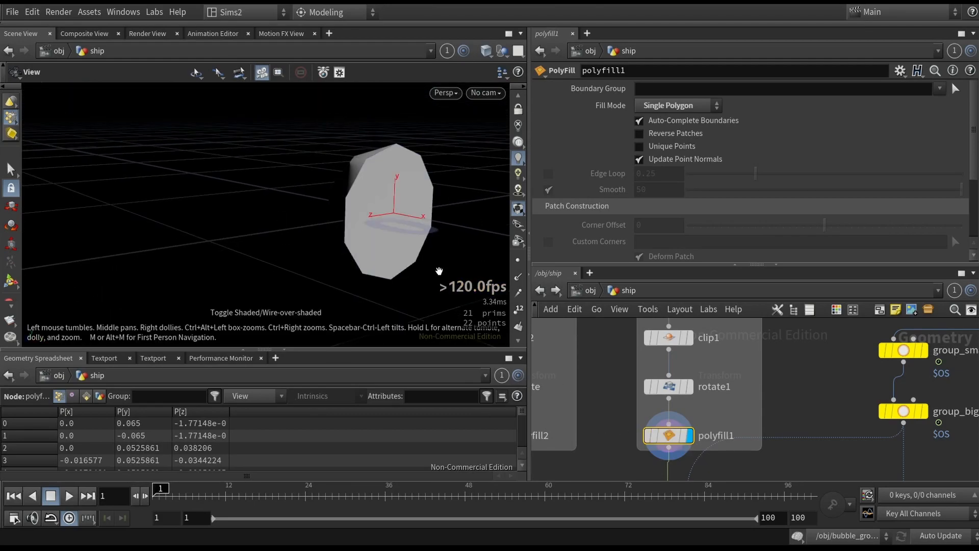
scroll(694, 416, down, 3)
click(640, 409)
drag(438, 229, 367, 240)
click(629, 381)
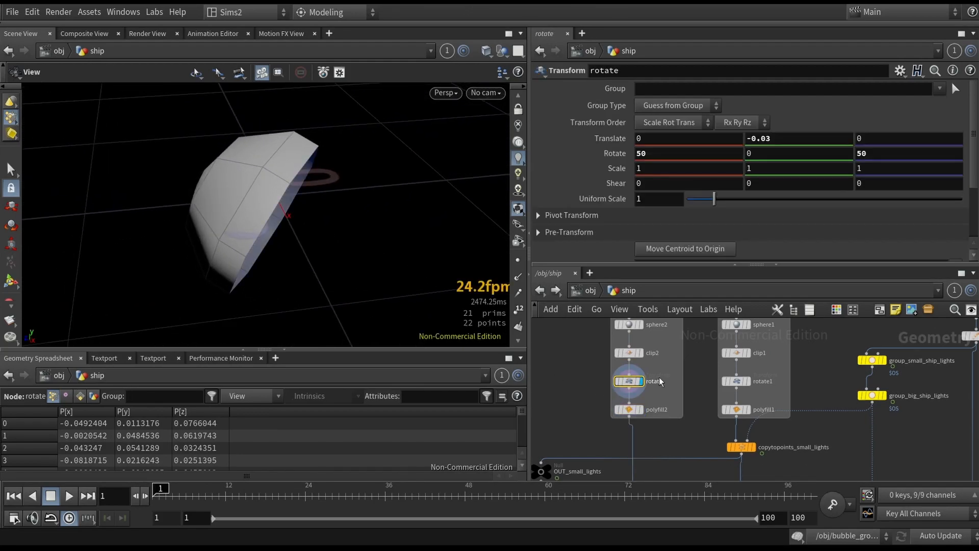
- Examine the big lights' sphere2 and clip2 nodes, stepping up and down the chain in the viewport
click(632, 353)
click(641, 353)
key(Up)
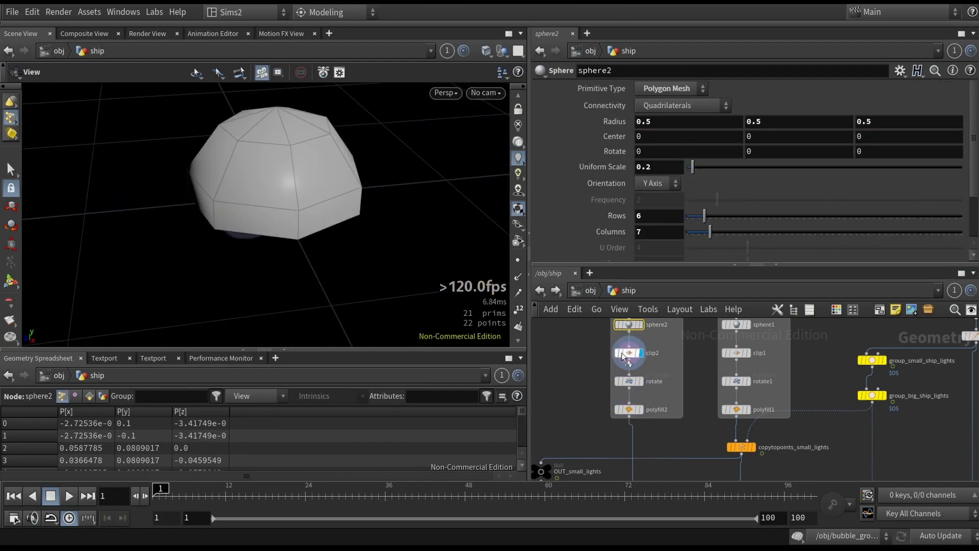
key(Down)
key(Down)
drag(350, 193, 265, 204)
middle_drag(551, 389, 560, 370)
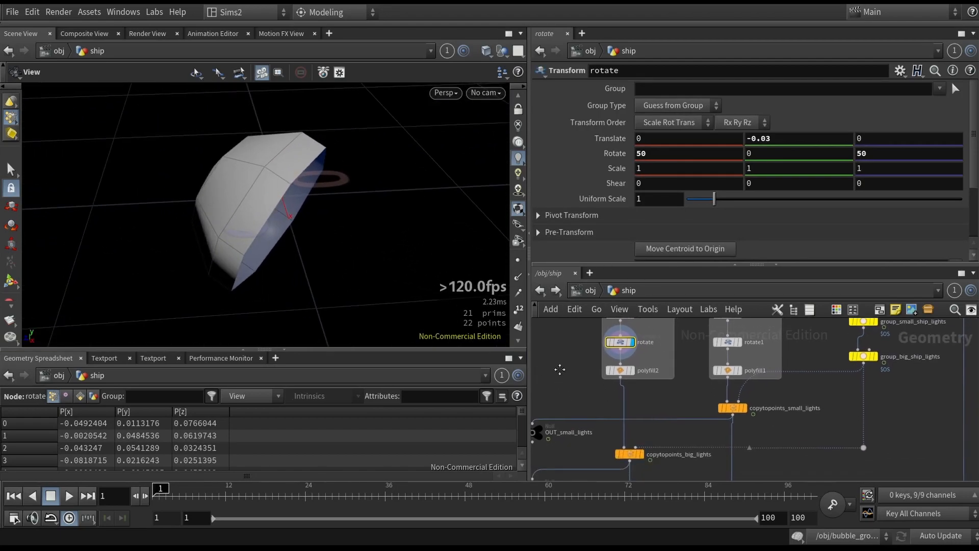
- Inspect the copytopoints_big_lights output and select the merge1 node to view the combined lights
click(745, 408)
middle_drag(649, 406, 664, 316)
click(755, 419)
key(f)
drag(317, 238, 474, 216)
middle_drag(937, 435, 784, 433)
click(843, 438)
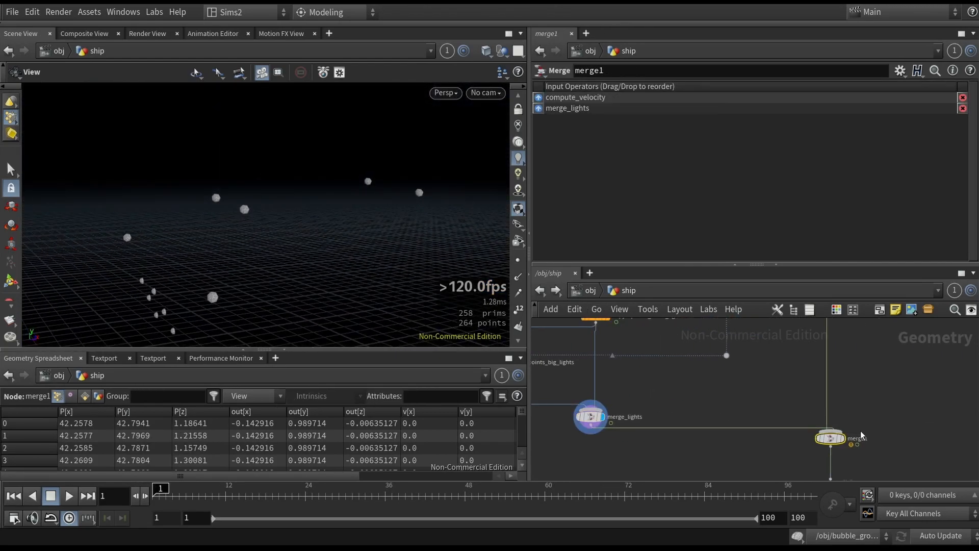
- Frame and orbit the merged ship geometry with its lights in shaded view
key(f)
drag(339, 250, 316, 269)
key(shift+w)
right_drag(204, 273, 288, 224)
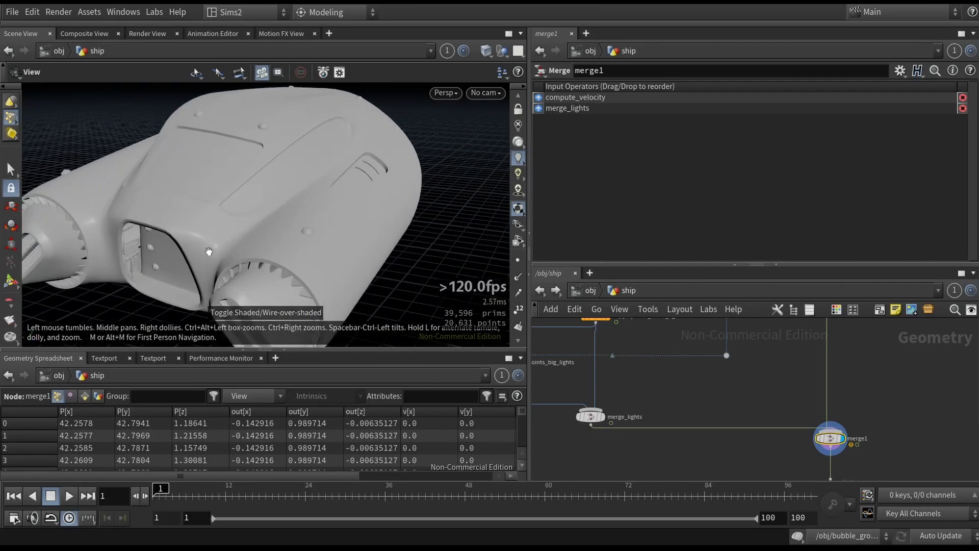
drag(207, 254, 261, 215)
middle_drag(262, 215, 357, 176)
right_drag(306, 214, 367, 175)
drag(367, 175, 403, 253)
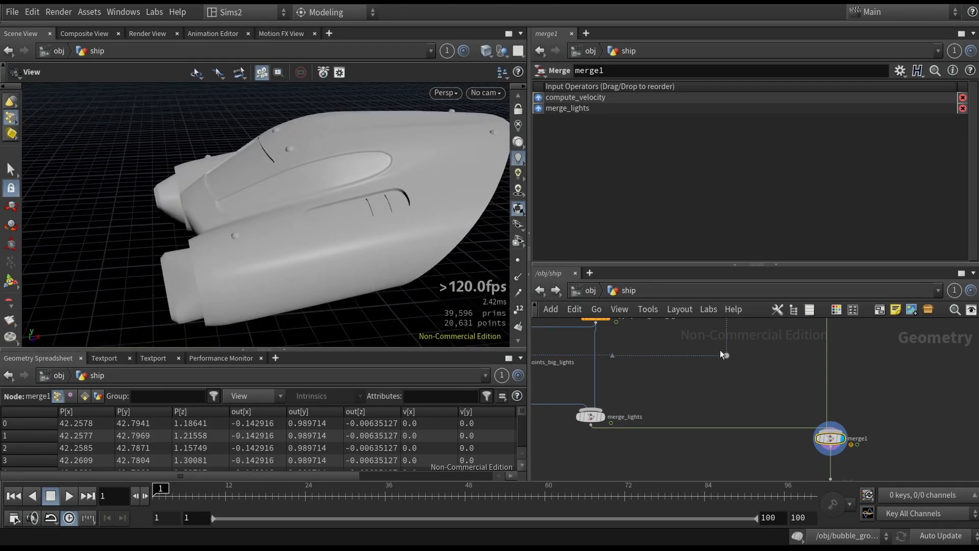
- Select the OUT_ship null, frame it, and go back up to the object level
middle_drag(873, 472, 772, 383)
scroll(771, 384, down, 3)
click(735, 387)
scroll(729, 389, up, 3)
key(f)
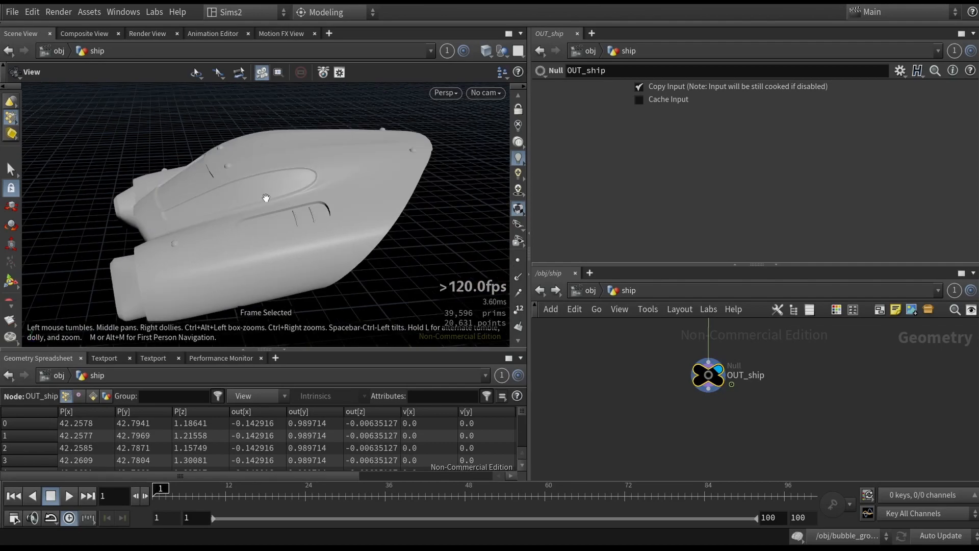
key(u)
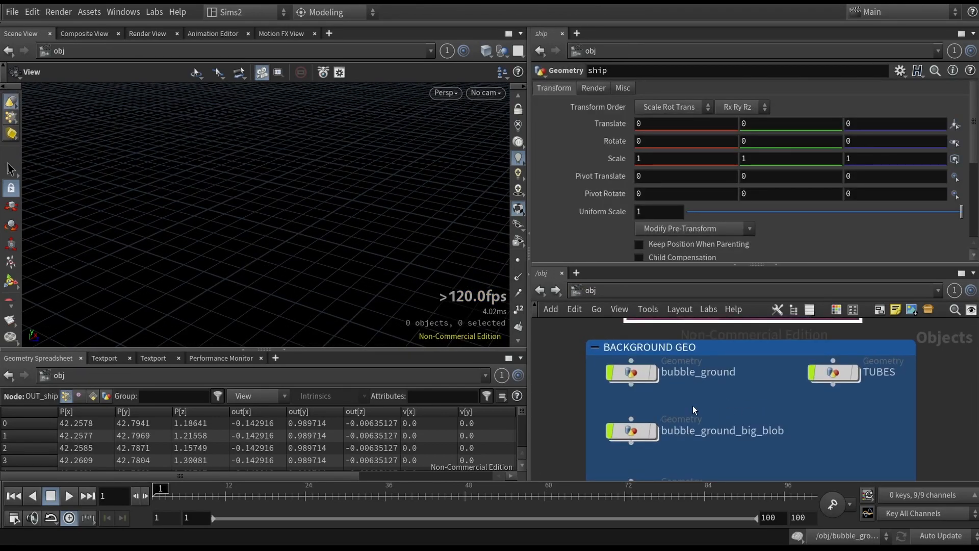
- Browse the object-level network and enter the bubble_ground geometry object
scroll(720, 394, down, 1)
middle_drag(698, 329, 666, 367)
scroll(666, 367, up, 3)
scroll(709, 398, up, 2)
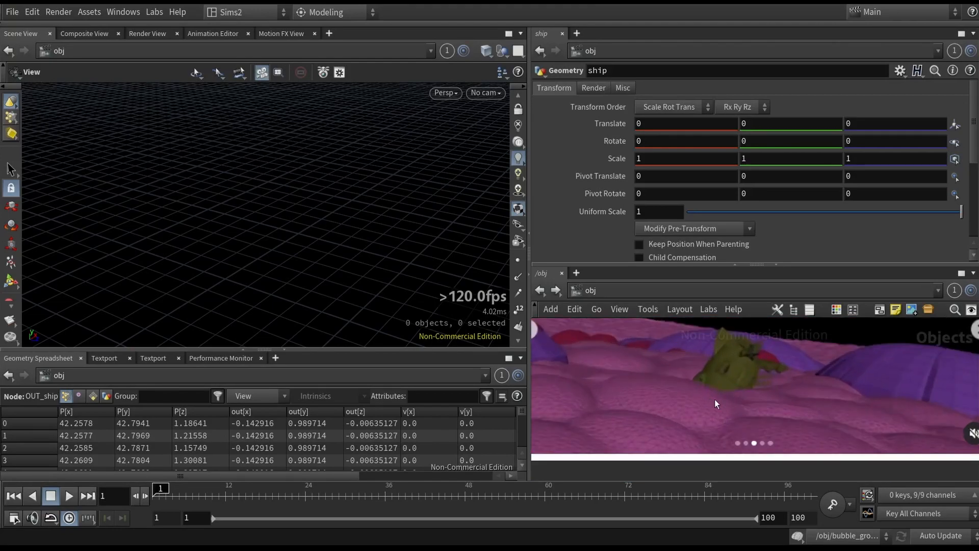
middle_drag(709, 399, 728, 419)
scroll(629, 420, down, 1)
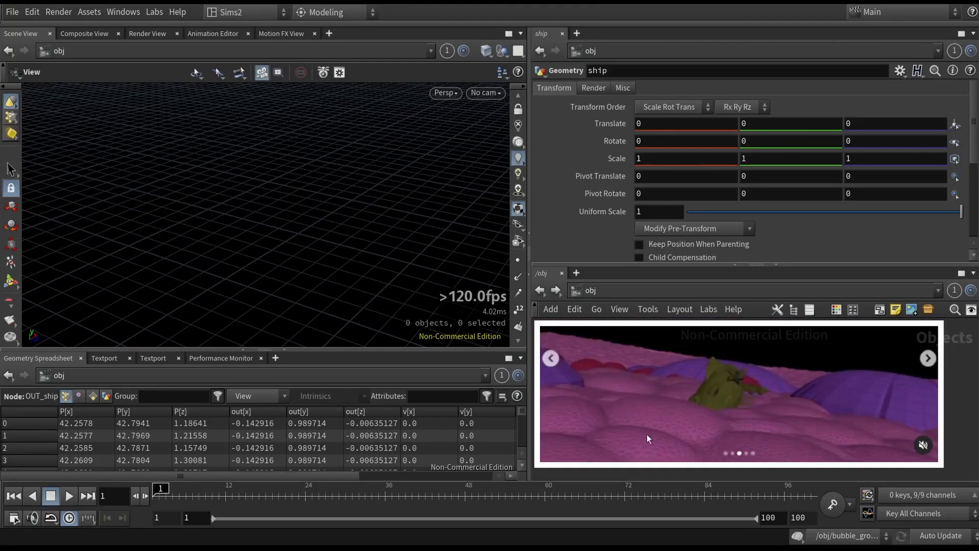
scroll(634, 417, down, 5)
middle_drag(572, 430, 607, 377)
scroll(689, 358, up, 2)
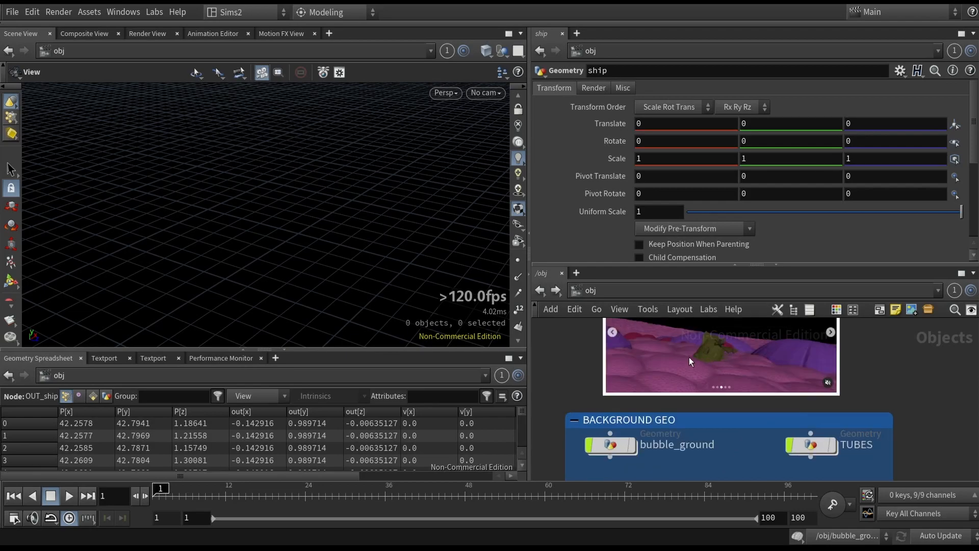
double_click(614, 446)
middle_drag(662, 392, 707, 363)
scroll(657, 383, down, 3)
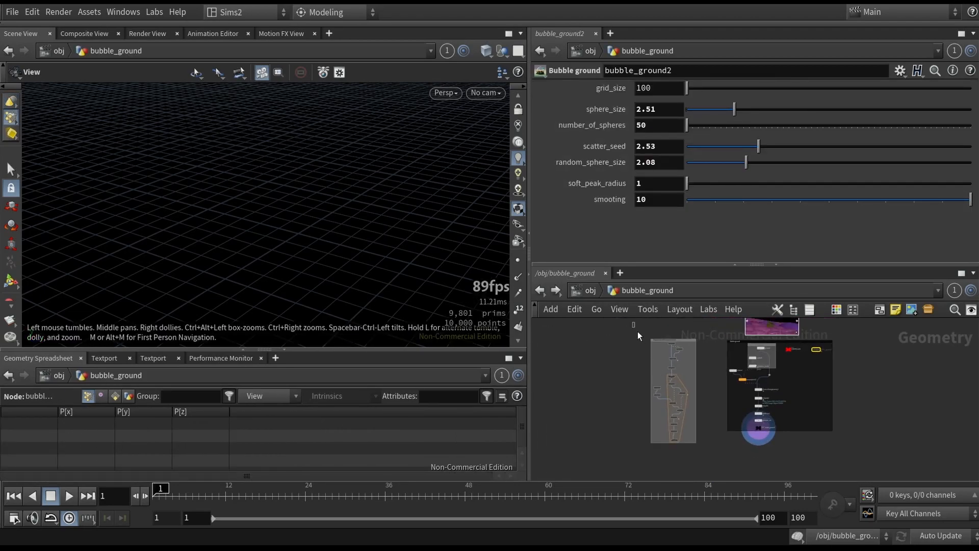
- Navigate the bubble_ground network, selecting node boxes and the tube1 node to survey its layout
drag(712, 460, 706, 442)
middle_drag(708, 416, 675, 439)
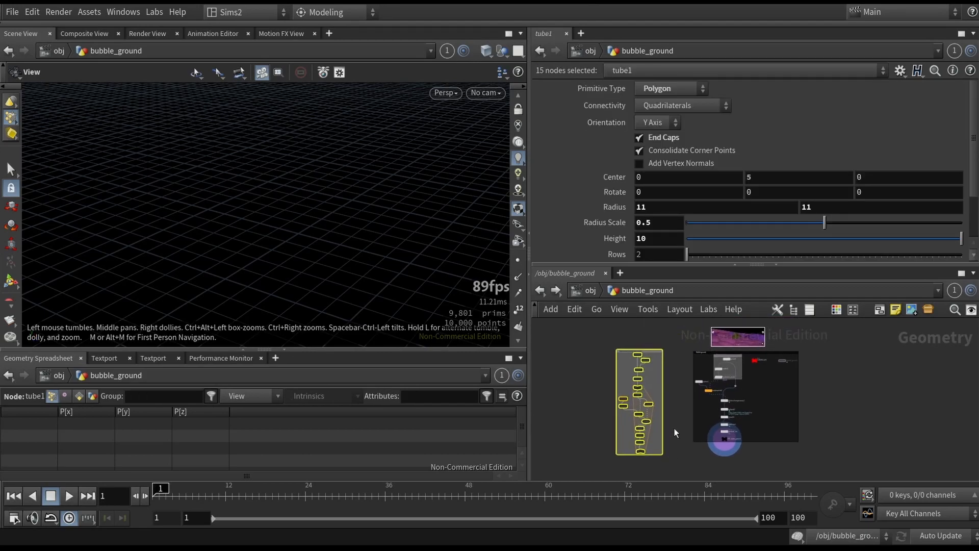
scroll(684, 348, up, 2)
scroll(684, 348, up, 1)
click(691, 362)
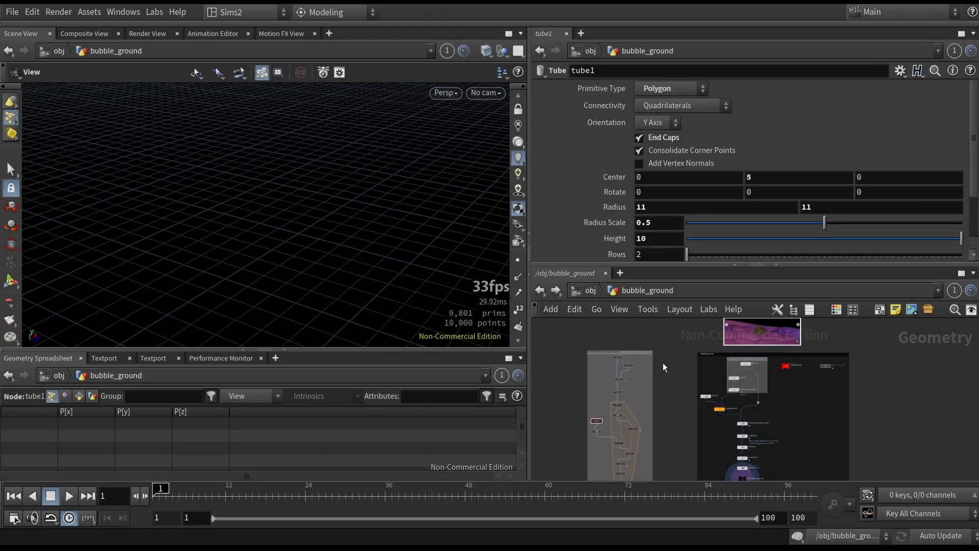
scroll(671, 405, down, 2)
middle_drag(671, 405, 656, 405)
middle_drag(654, 457, 580, 516)
scroll(609, 421, up, 4)
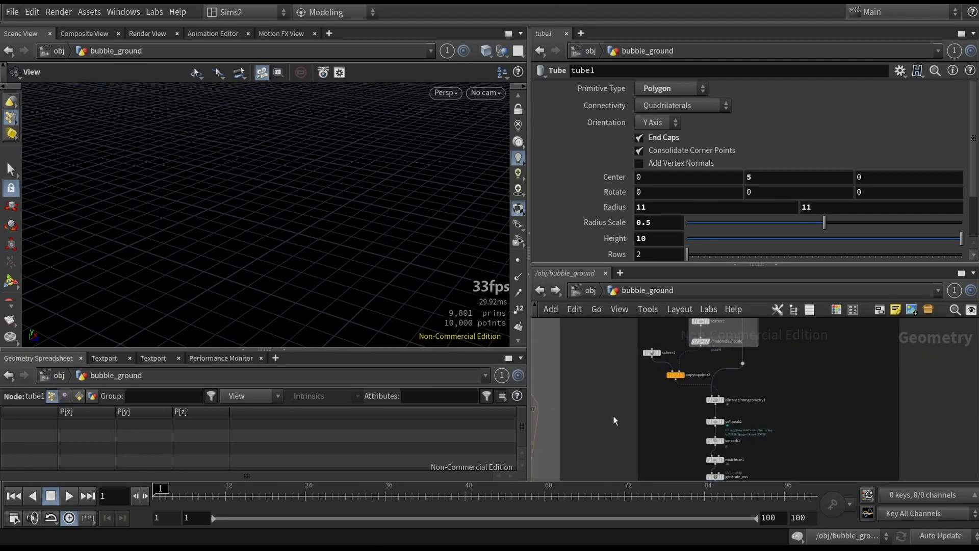
scroll(614, 419, down, 1)
middle_drag(614, 419, 659, 444)
middle_drag(686, 368, 652, 382)
scroll(683, 366, up, 3)
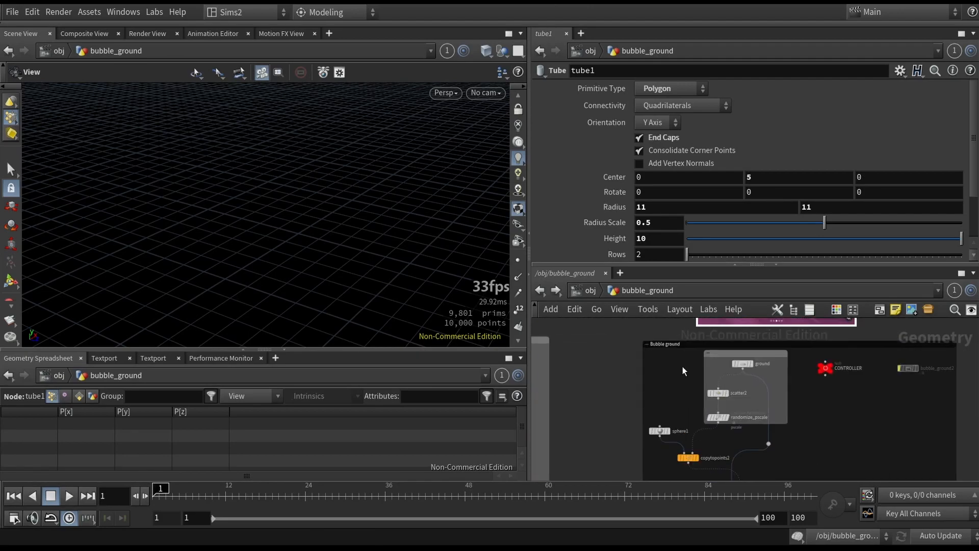
middle_drag(710, 359, 668, 372)
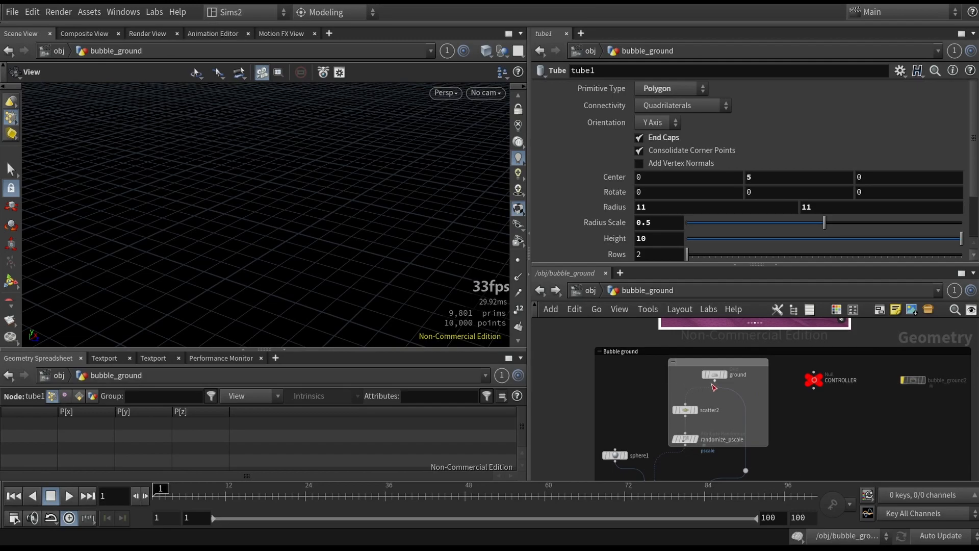
- Display the ground grid node and frame it in the viewport to examine its size expression
scroll(693, 381, up, 2)
click(730, 376)
key(space+f)
drag(369, 250, 354, 260)
key(shift+w)
scroll(354, 260, up, 4)
scroll(316, 250, down, 3)
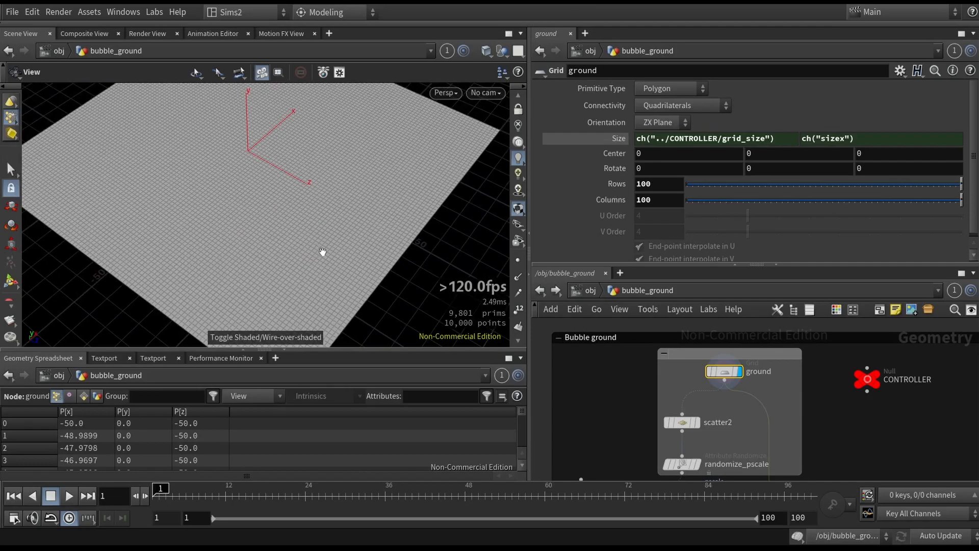
scroll(331, 248, down, 3)
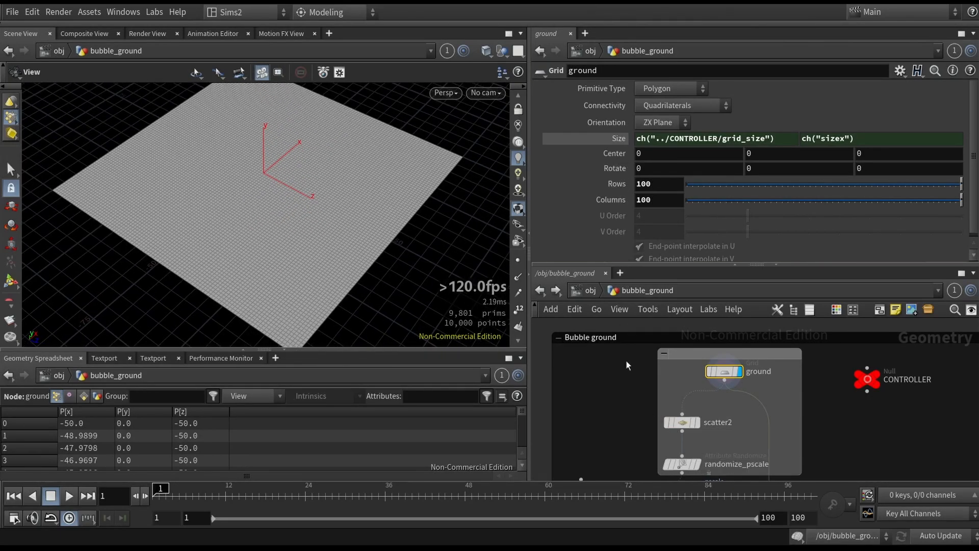
- Inspect the scatter2, randomize_pscale, sphere1 and copytopoints2 nodes in the bubble ground chain
click(682, 422)
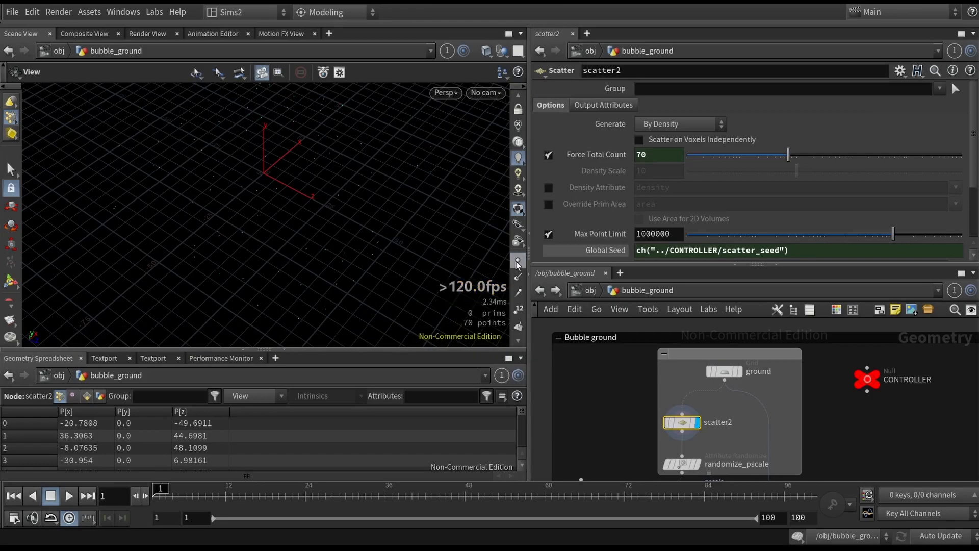
click(694, 467)
middle_drag(633, 416, 669, 332)
scroll(625, 374, down, 2)
scroll(669, 332, up, 2)
click(637, 407)
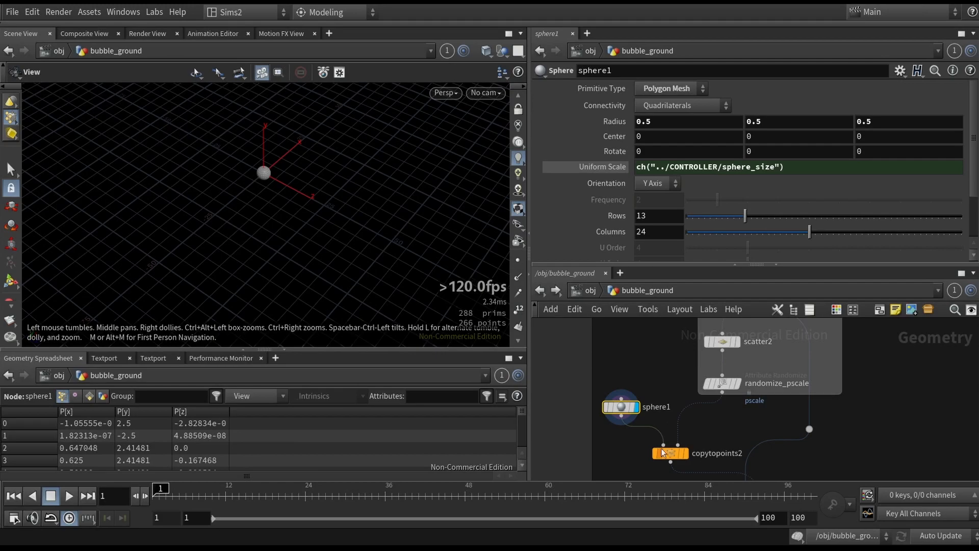
click(684, 452)
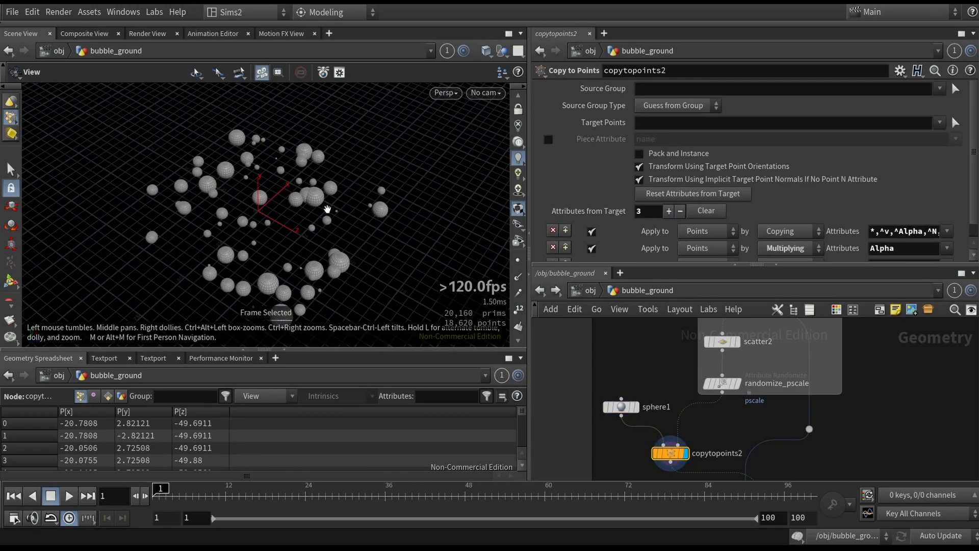
- Display the ground grid with the copied spheres and pan the network toward distancefromgeometry1
click(712, 342)
middle_drag(650, 345, 632, 415)
click(758, 361)
drag(335, 242, 318, 221)
key(w)
key(w)
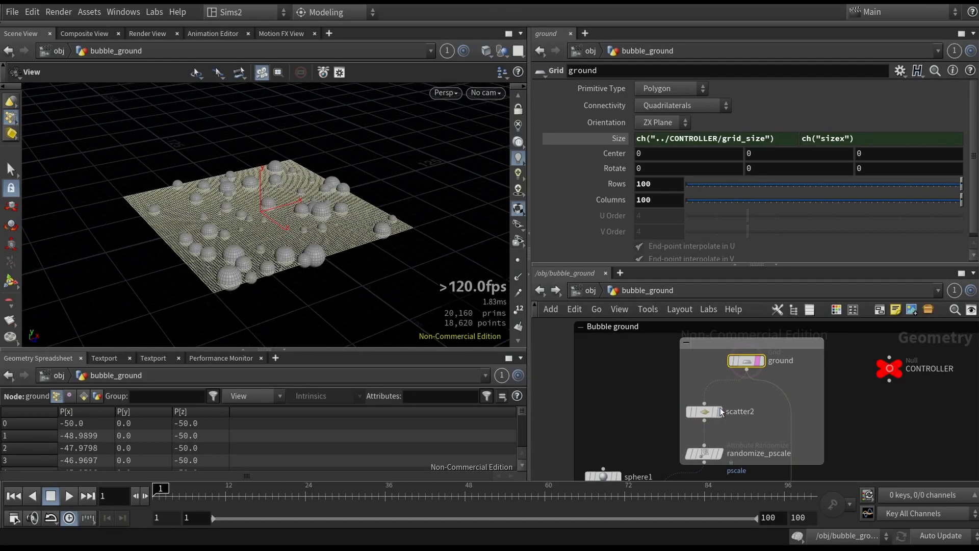
middle_drag(829, 431, 848, 326)
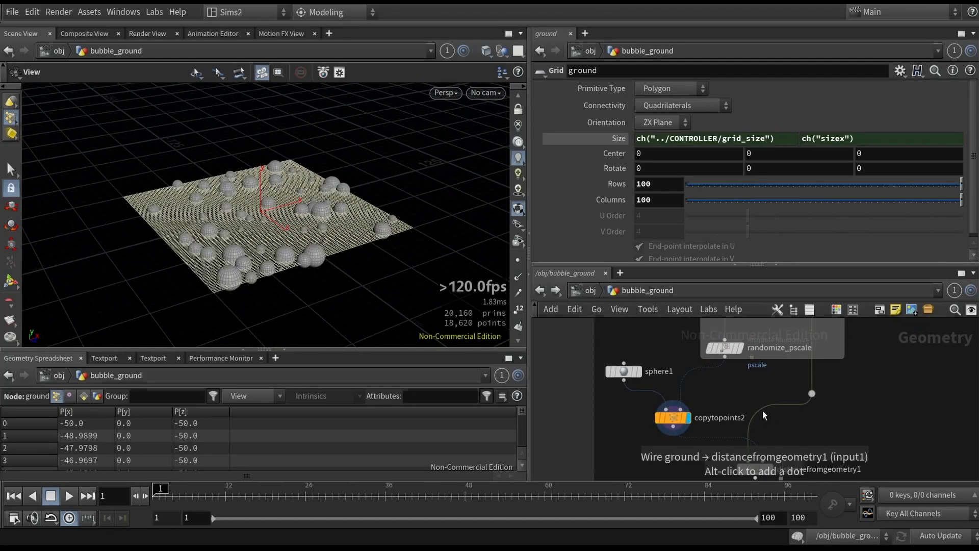
middle_drag(661, 436, 622, 408)
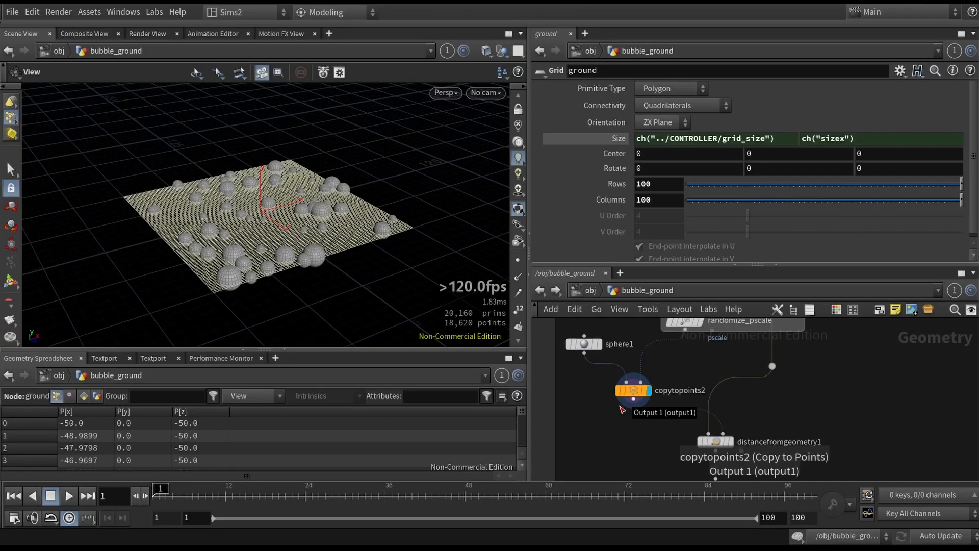
- Display distancefromgeometry1, enable its output mask visualization and orbit the viewport toward the masked grid
click(708, 443)
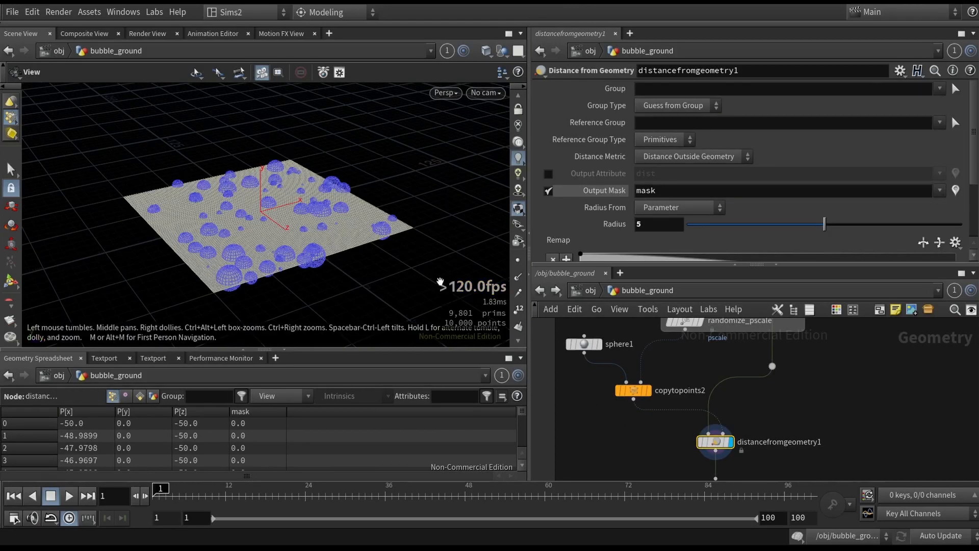
middle_drag(681, 468, 647, 405)
drag(691, 436, 648, 405)
click(698, 376)
click(955, 191)
right_drag(276, 254, 372, 247)
drag(372, 247, 403, 205)
scroll(557, 361, down, 2)
drag(359, 248, 346, 286)
key(d)
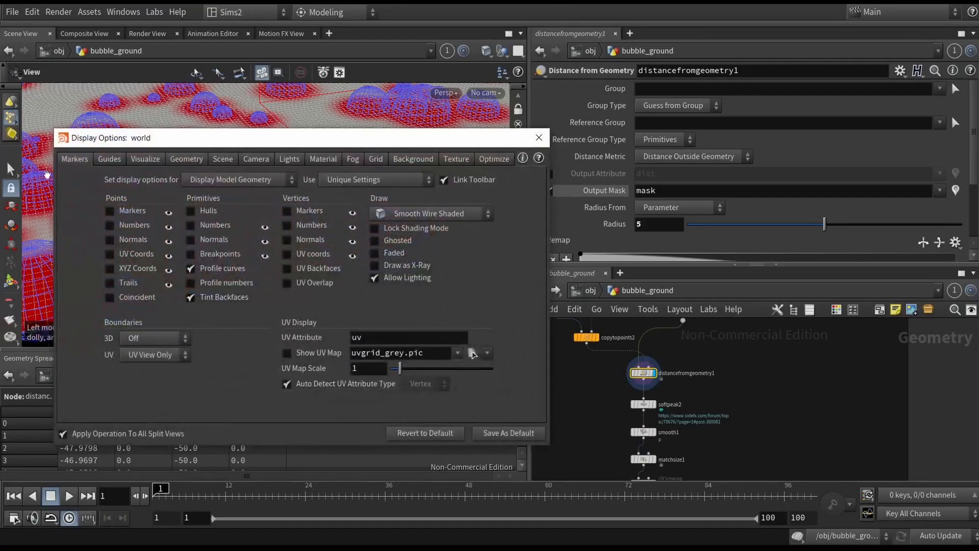
- Close the display options, orbit the viewport and pan the network back to the ground node area
click(101, 161)
key(d)
right_drag(238, 222, 260, 182)
drag(260, 182, 376, 217)
scroll(704, 360, down, 2)
middle_drag(704, 360, 666, 480)
scroll(613, 398, up, 3)
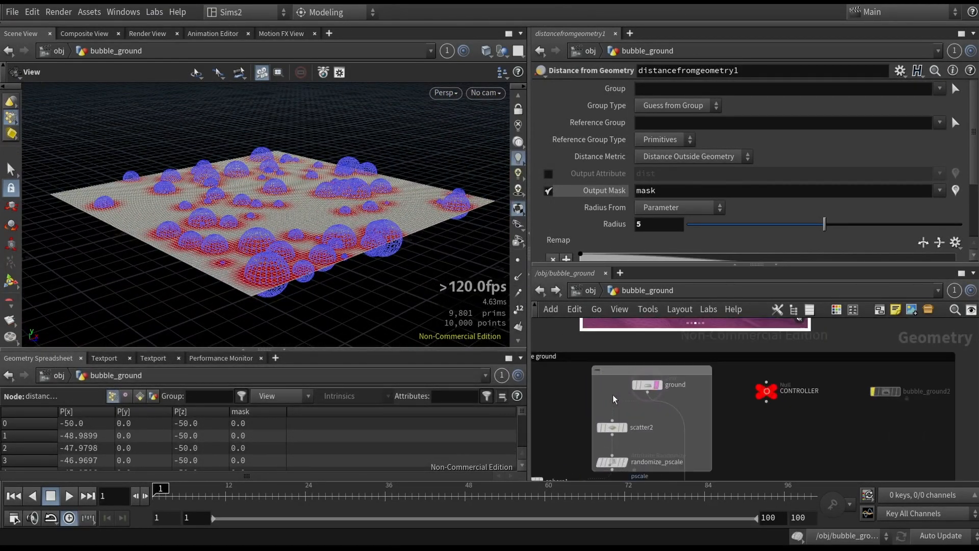
- Select the ground grid node, then pan to distancefromgeometry1 and select it again
click(647, 385)
drag(286, 240, 322, 264)
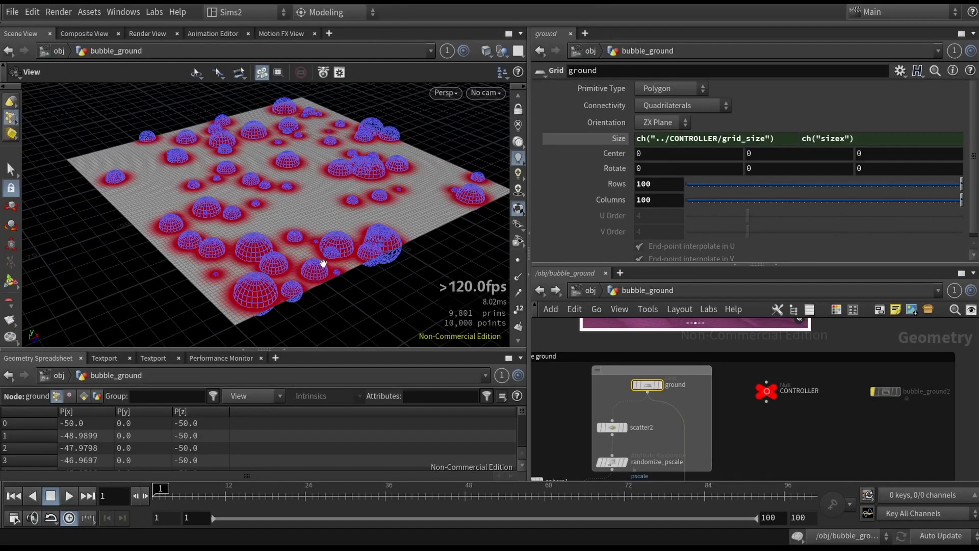
middle_drag(670, 388, 707, 258)
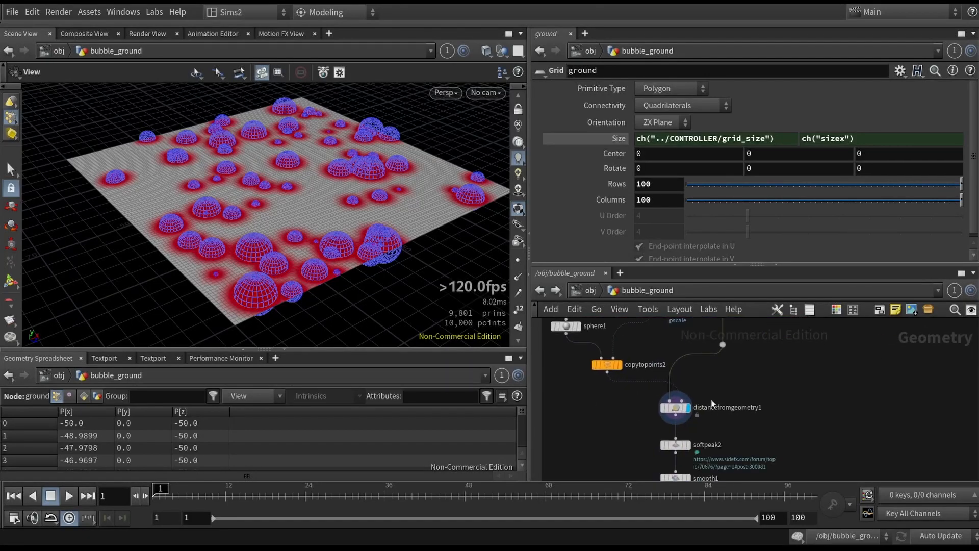
drag(681, 454, 654, 441)
middle_drag(654, 442, 623, 417)
scroll(612, 430, up, 4)
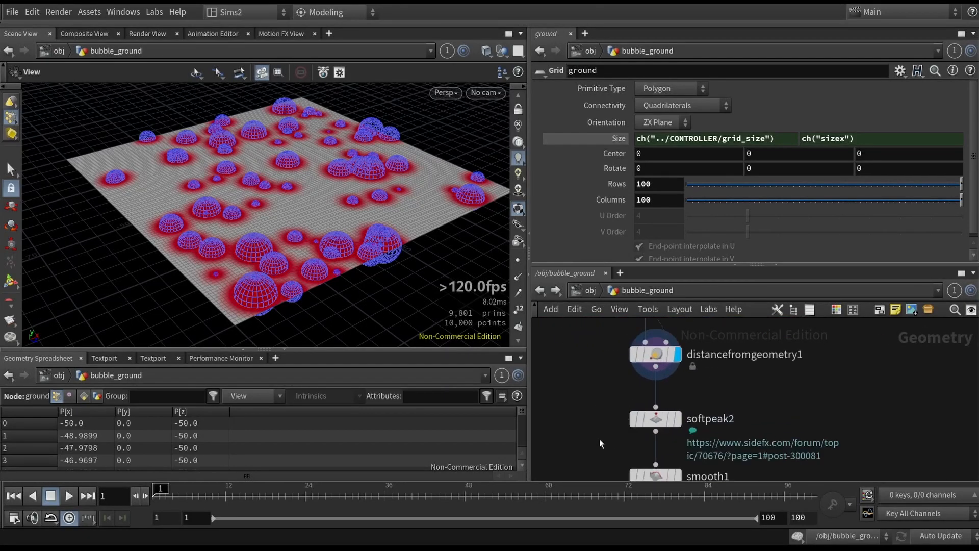
drag(620, 382, 676, 361)
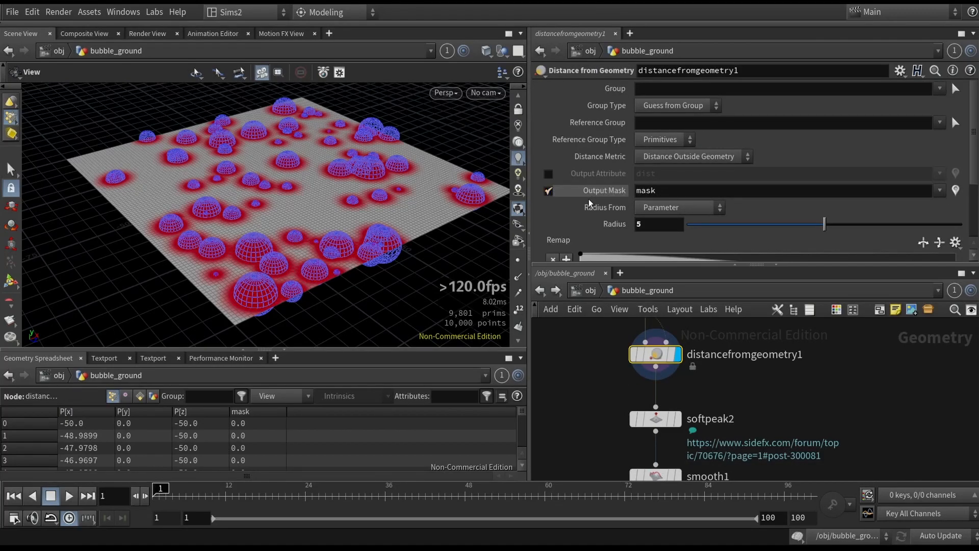
- Inspect distancefromgeometry1's radius and remap ramp parameters
mouse_move(825, 224)
mouse_down()
mouse_move(761, 226)
mouse_move(824, 225)
mouse_up()
scroll(704, 219, down, 1)
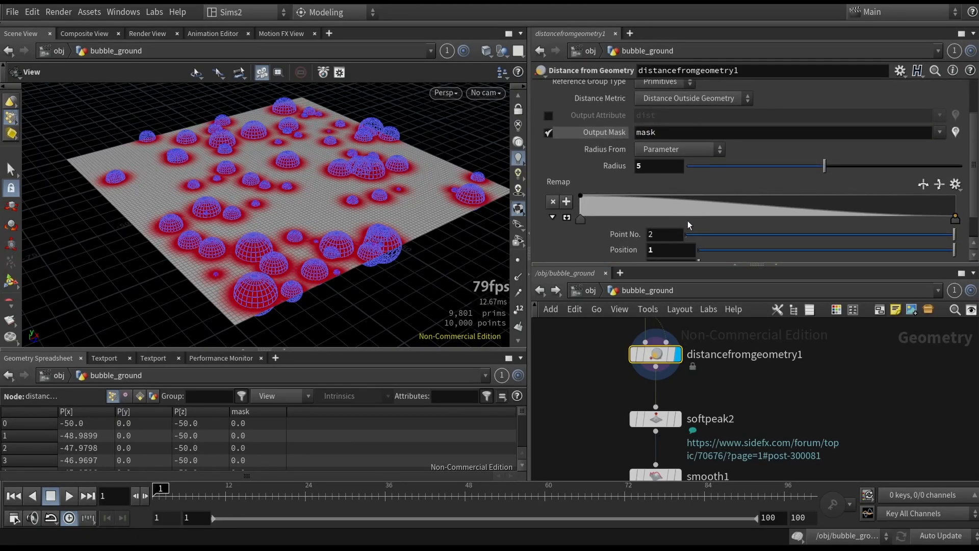
scroll(704, 215, up, 1)
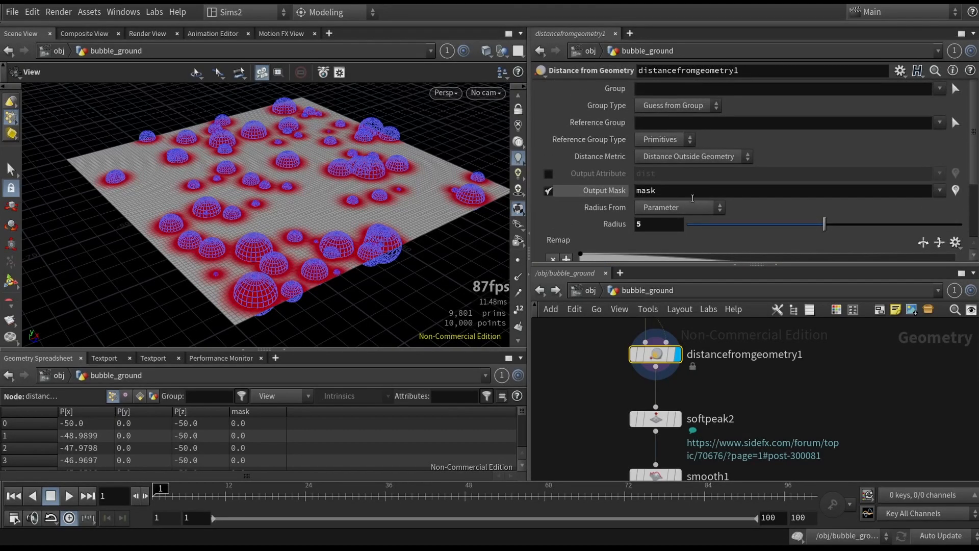
scroll(681, 376, down, 2)
- Navigate down the chain and select the softpeak2 node to view its parameters
middle_drag(620, 383, 645, 452)
scroll(641, 442, down, 2)
scroll(617, 349, up, 2)
middle_drag(617, 349, 657, 289)
click(638, 397)
middle_click(709, 407)
middle_drag(666, 399, 642, 367)
click(686, 420)
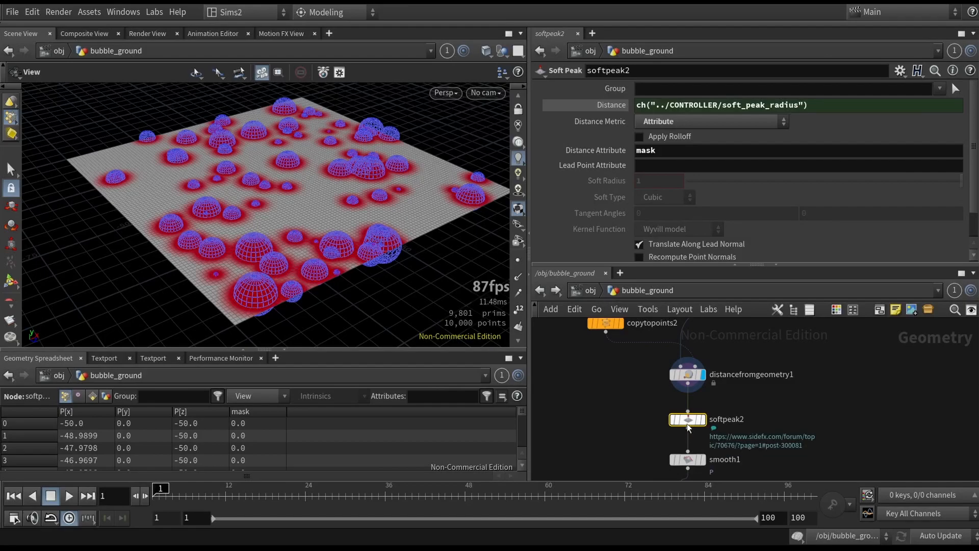
scroll(774, 433, up, 3)
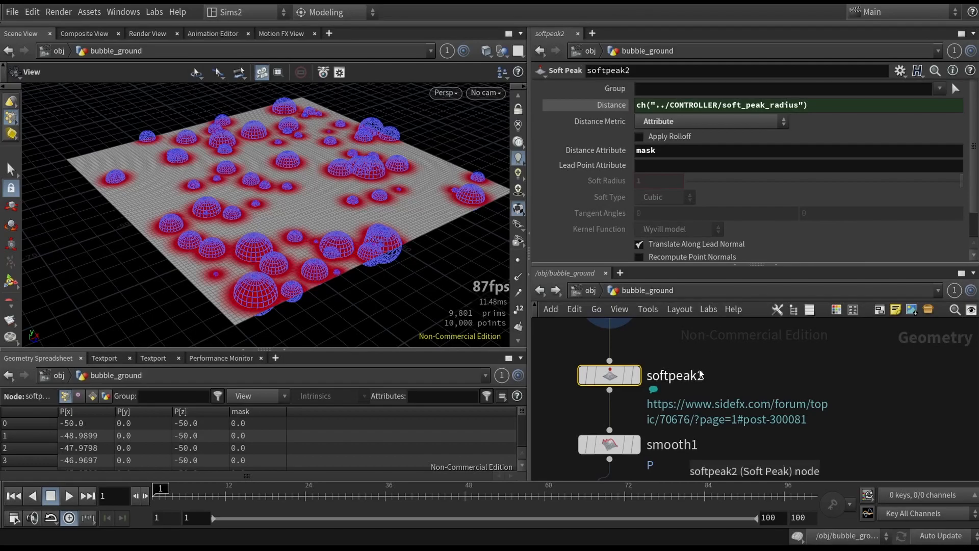
- Inspect softpeak2's Distance Metric options, keeping Attribute, and its mask distance attribute
middle_drag(700, 370, 715, 377)
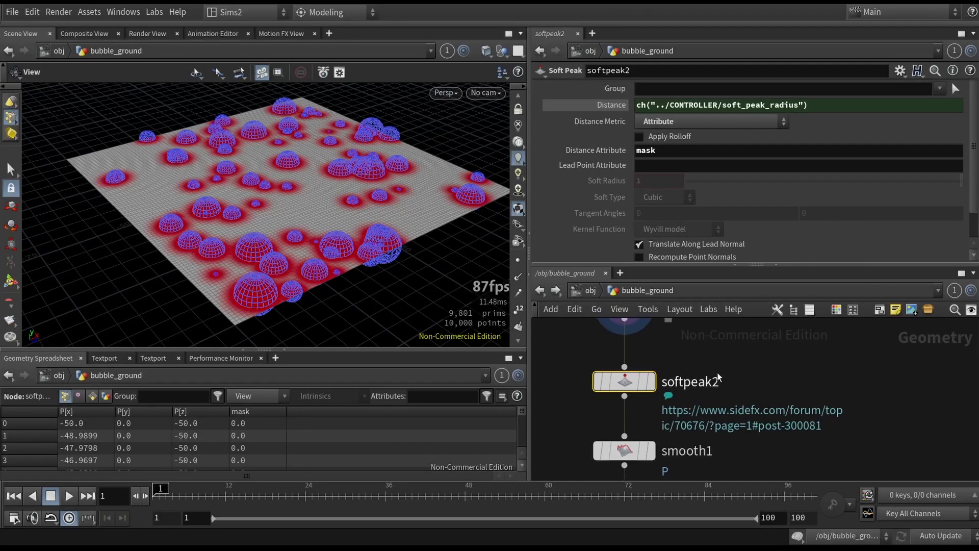
click(662, 122)
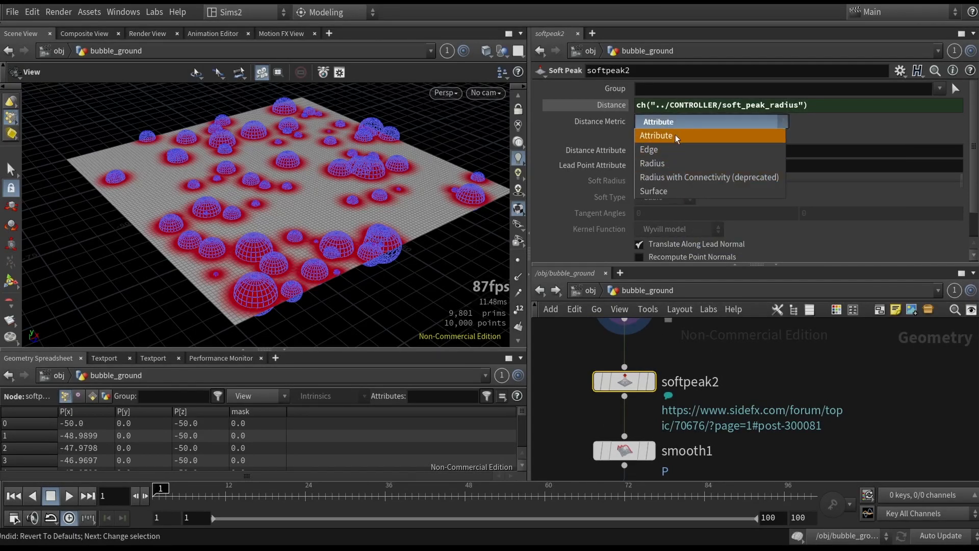
click(583, 157)
drag(642, 151, 658, 153)
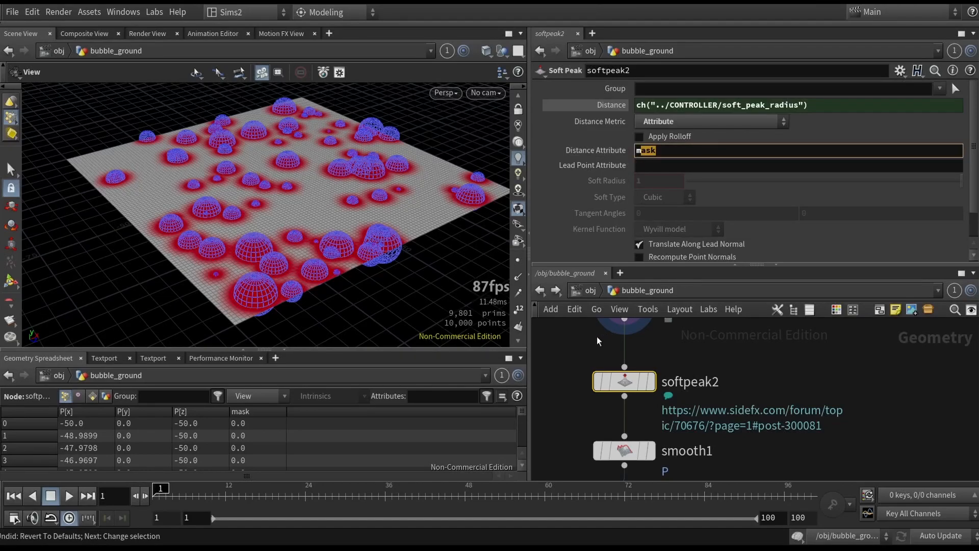
- Show distancefromgeometry1's node info, then reselect softpeak2
middle_drag(604, 332, 648, 371)
click(661, 344)
middle_click(658, 347)
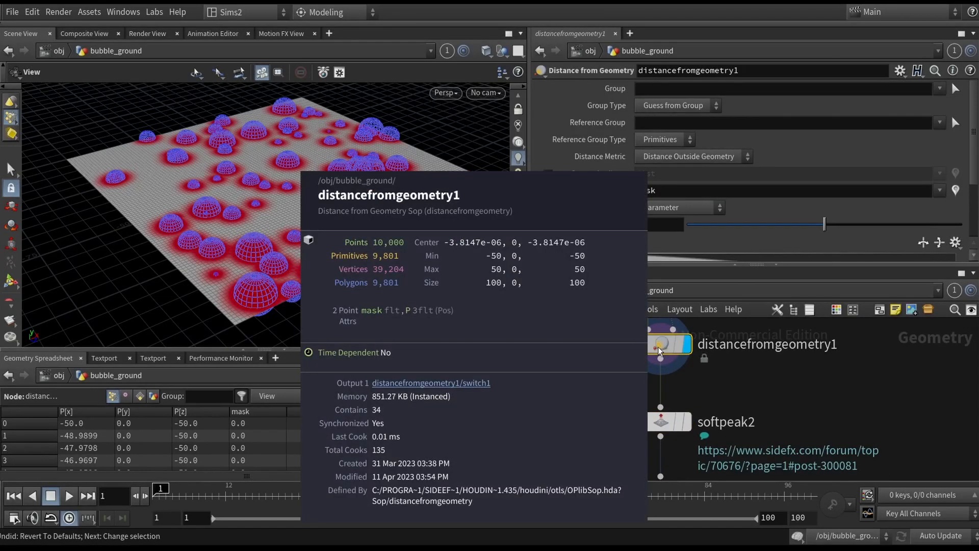
middle_drag(606, 385, 621, 344)
click(678, 383)
scroll(631, 187, down, 2)
scroll(631, 188, up, 2)
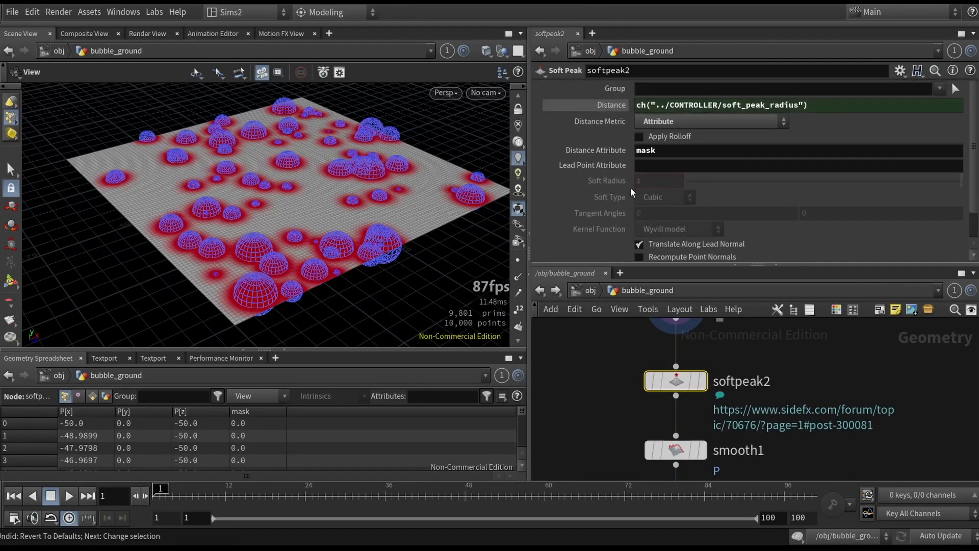
- Examine softpeak2's Distance expression and zoom the network out to the whole setup
click(601, 102)
click(605, 109)
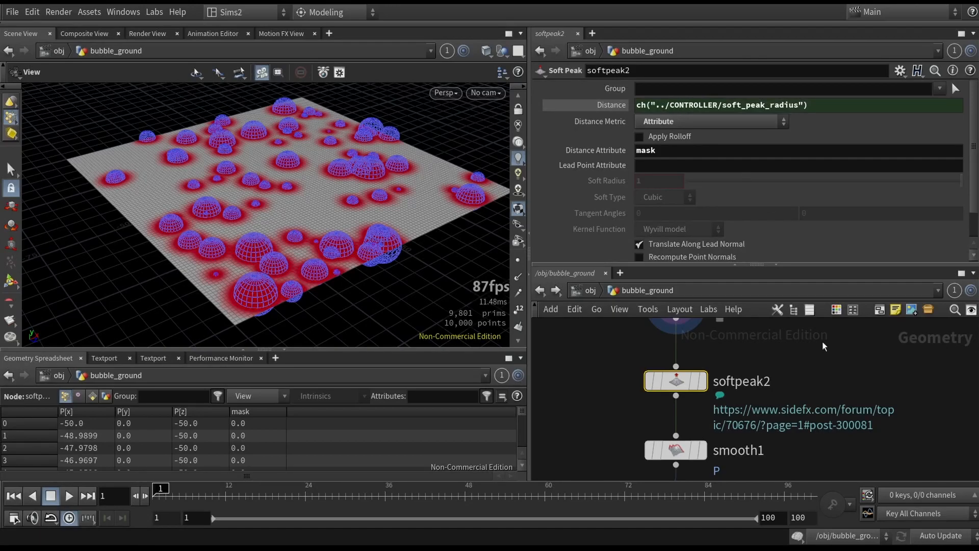
scroll(644, 406, down, 1)
scroll(801, 392, down, 4)
middle_drag(821, 347, 761, 454)
click(721, 376)
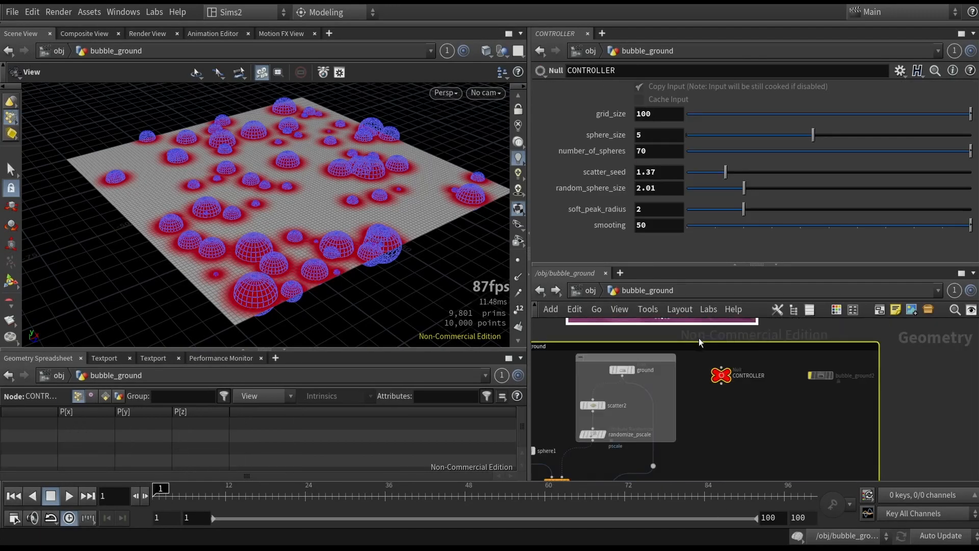
drag(743, 210, 794, 210)
key(ctrl+z)
- Display softpeak2 and switch the viewport to shaded mode to view the raised mask areas
scroll(757, 386, down, 3)
middle_drag(772, 350, 802, 297)
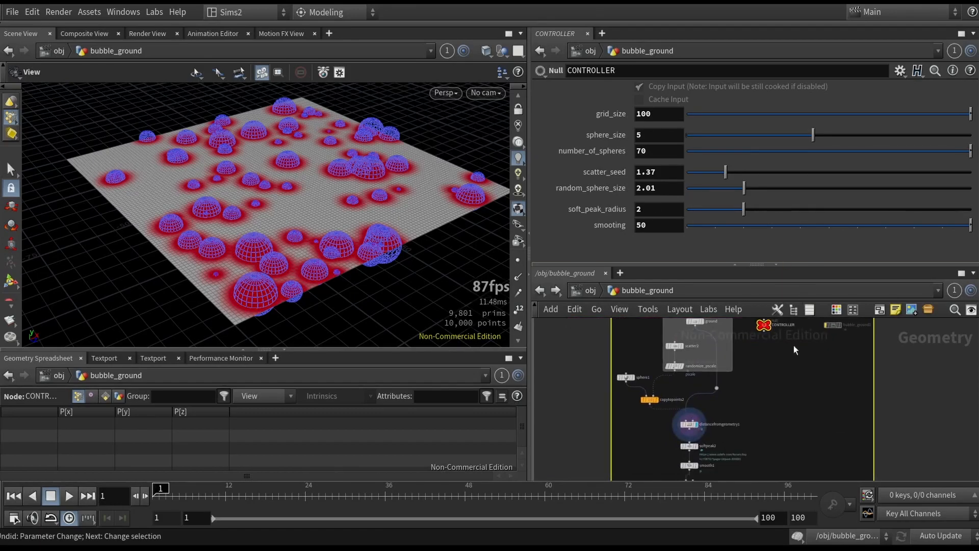
middle_drag(638, 463, 648, 411)
scroll(648, 411, up, 3)
drag(703, 394, 766, 372)
click(749, 384)
middle_drag(909, 322, 749, 472)
drag(730, 365, 701, 325)
mouse_move(747, 210)
mouse_down()
mouse_move(874, 215)
mouse_move(944, 234)
mouse_move(761, 225)
mouse_move(901, 215)
mouse_move(740, 207)
mouse_up()
middle_drag(699, 438, 745, 376)
key(shift+w)
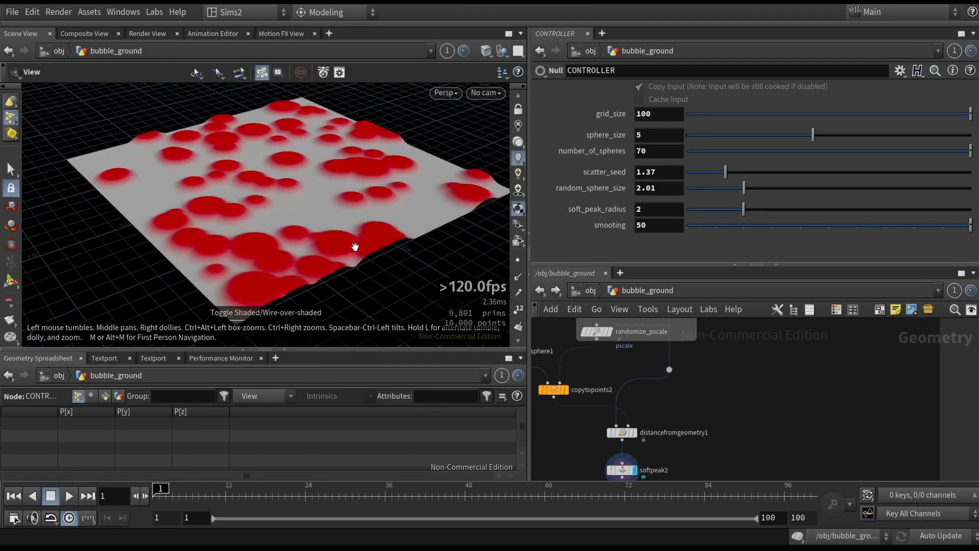
- Turn off distancefromgeometry1's mask visualization and display softpeak2 to examine the bumpy surface
middle_drag(765, 440, 792, 386)
drag(546, 412, 650, 378)
drag(658, 400, 579, 442)
drag(608, 387, 663, 370)
click(956, 190)
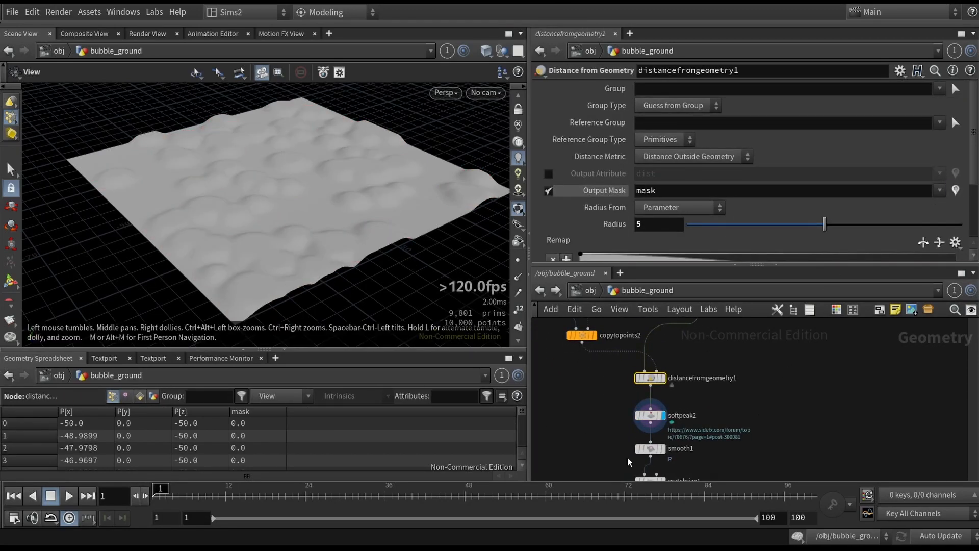
click(673, 413)
drag(307, 245, 336, 214)
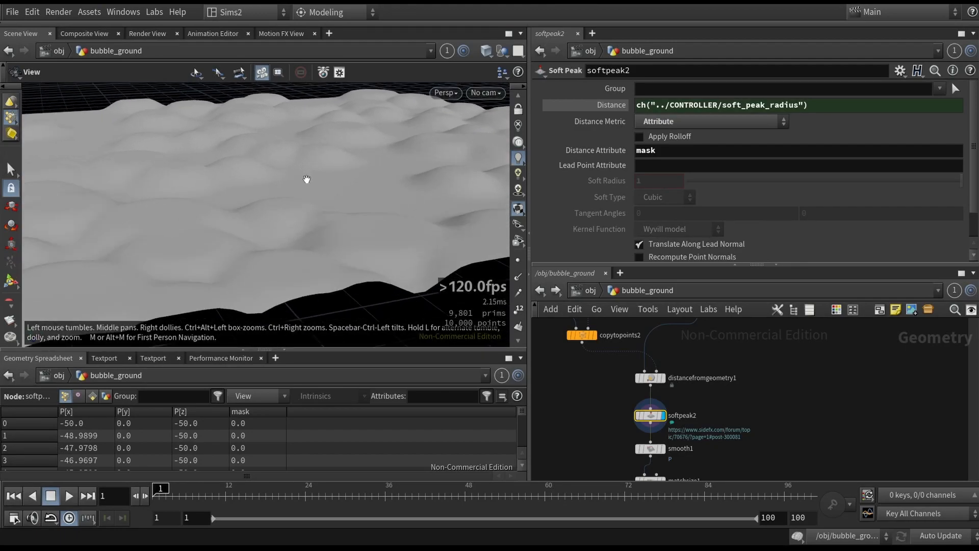
- Step down to display smooth1 and matchsize1, orbiting to view the smoothed ground
key(b)
key(b)
drag(593, 437, 600, 445)
key(Down)
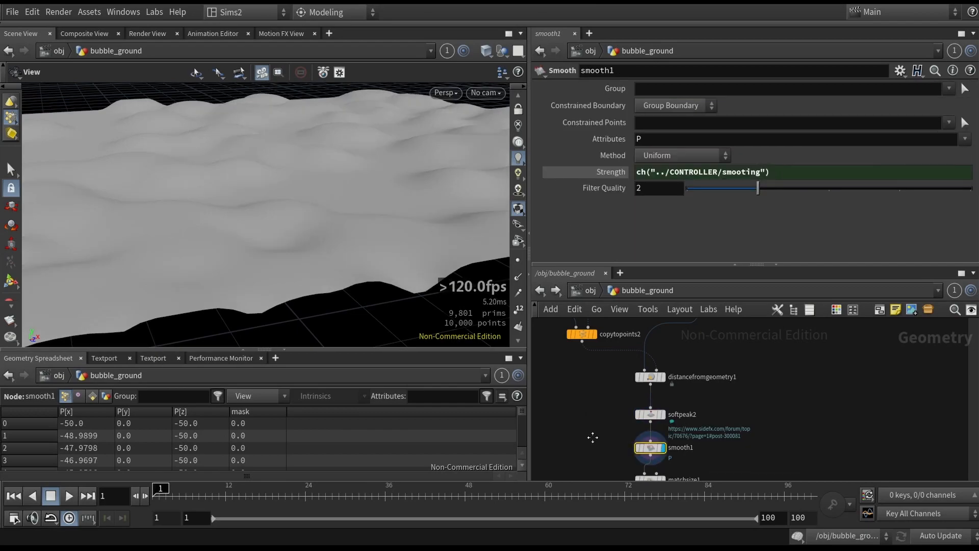
drag(665, 455, 665, 455)
key(r)
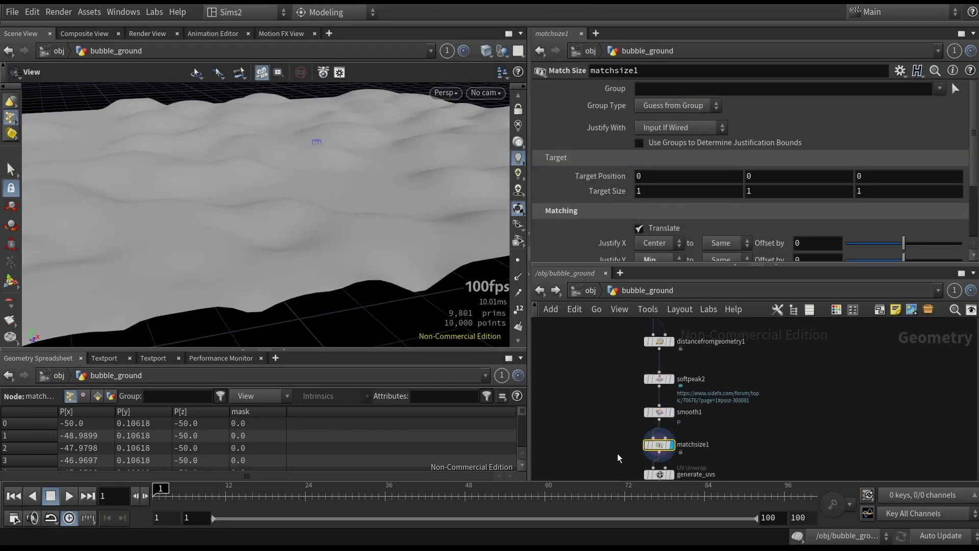
drag(391, 242, 377, 207)
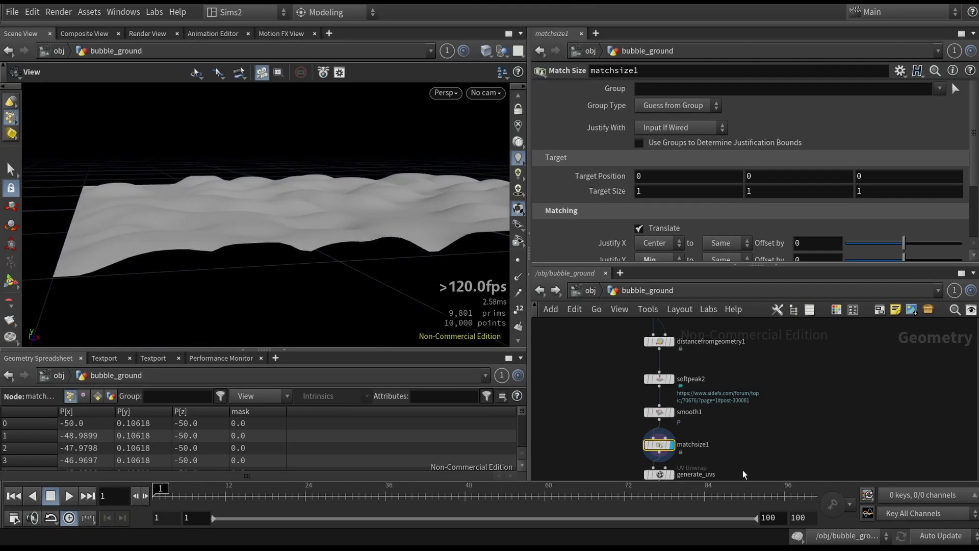
middle_drag(743, 471, 735, 422)
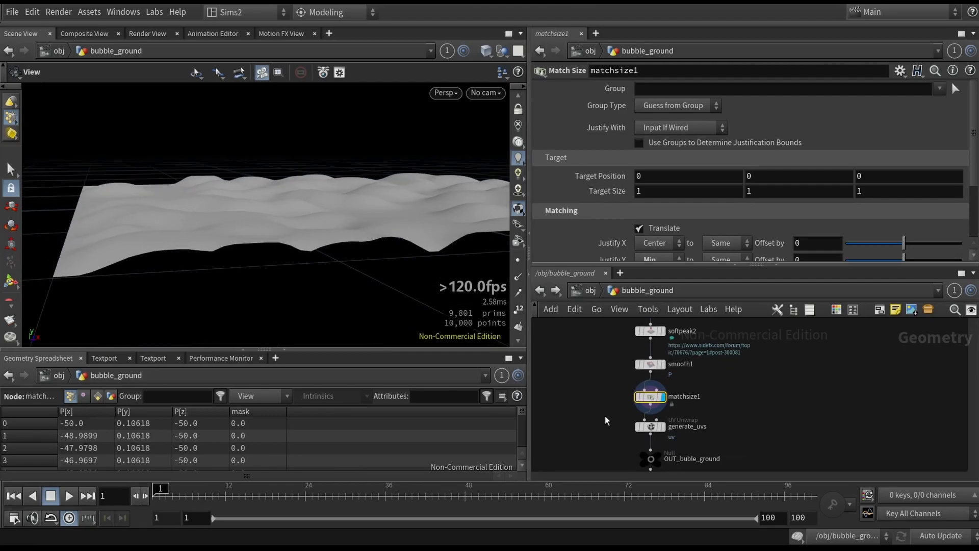
- Display generate_uvs and OUT_buble_ground, orbiting the viewport over the final ground
key(Down)
drag(389, 240, 393, 268)
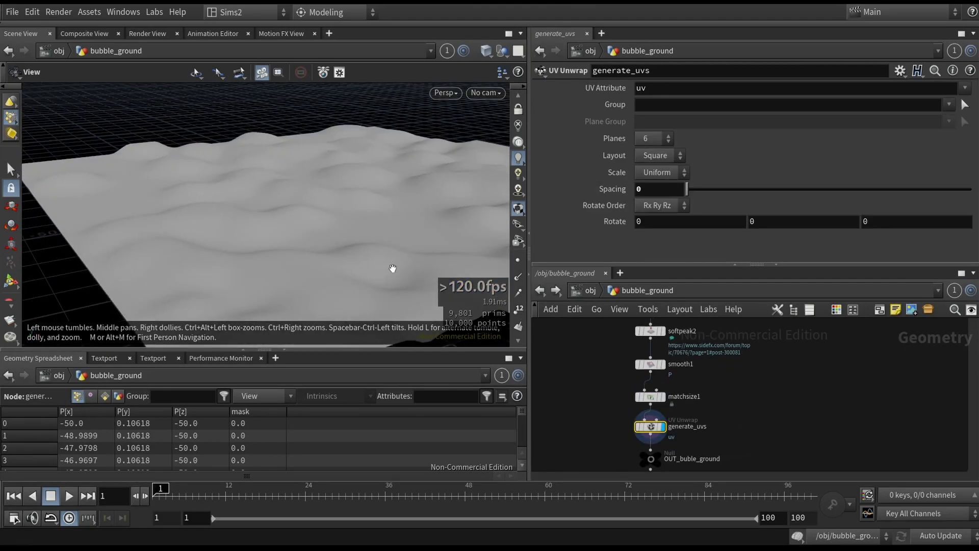
scroll(591, 373, down, 2)
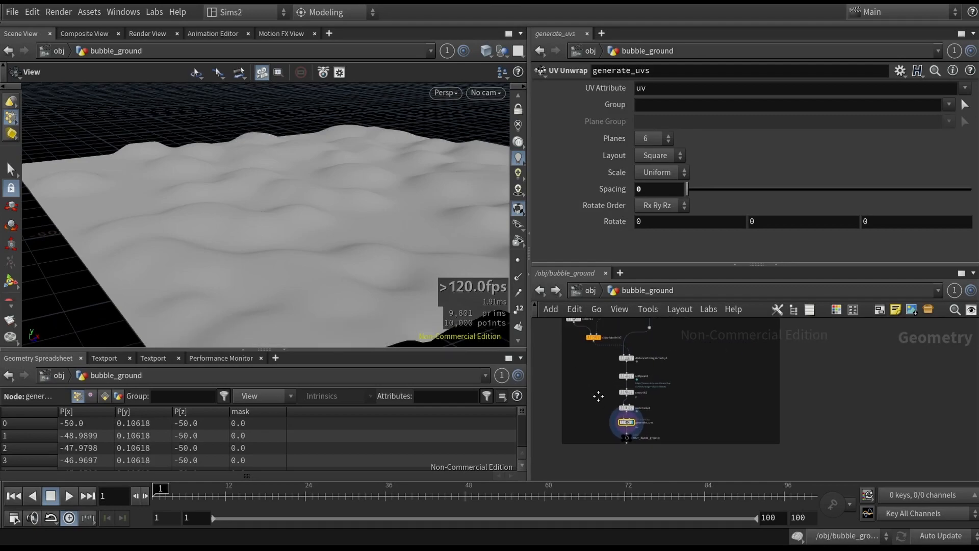
drag(316, 227, 393, 224)
middle_drag(614, 417, 633, 407)
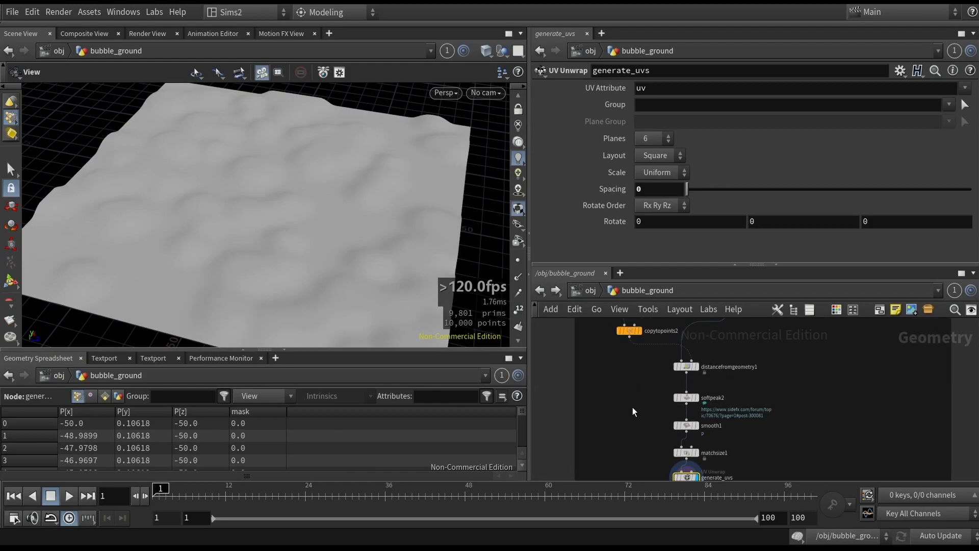
click(665, 460)
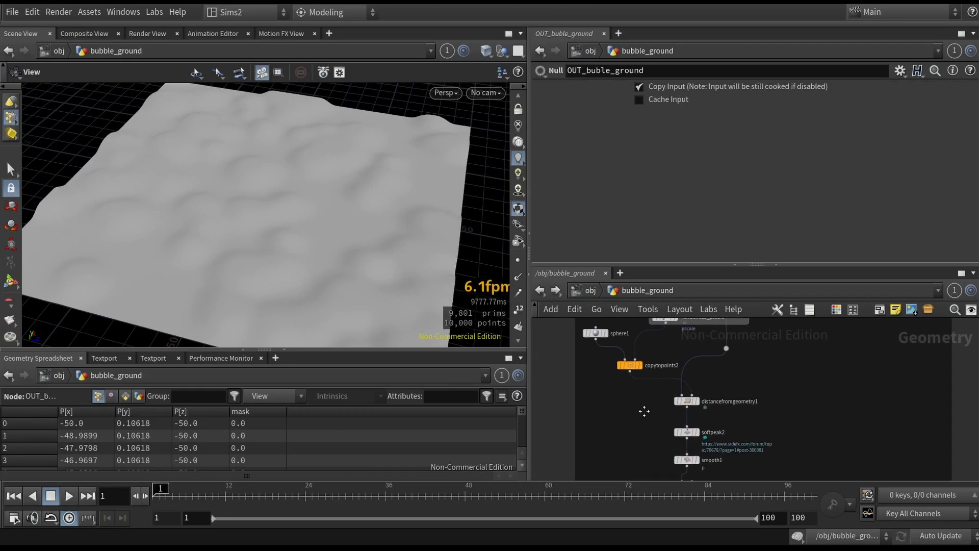
- Try dragging the CONTROLLER's smoothing and random_sphere_size sliders, undoing the change
click(731, 376)
drag(754, 225, 662, 243)
drag(732, 227, 972, 227)
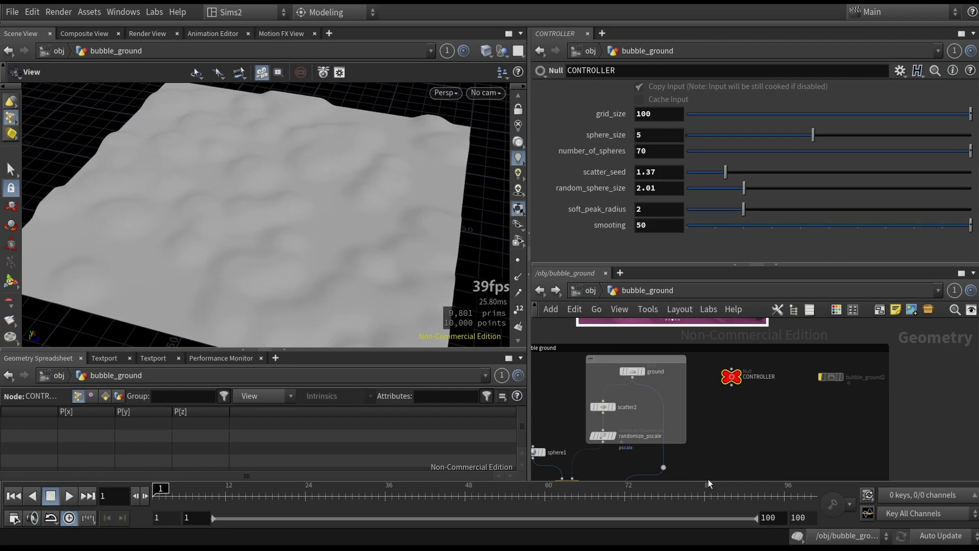
scroll(769, 372, up, 5)
scroll(728, 407, down, 2)
drag(745, 188, 899, 196)
key(ctrl+z)
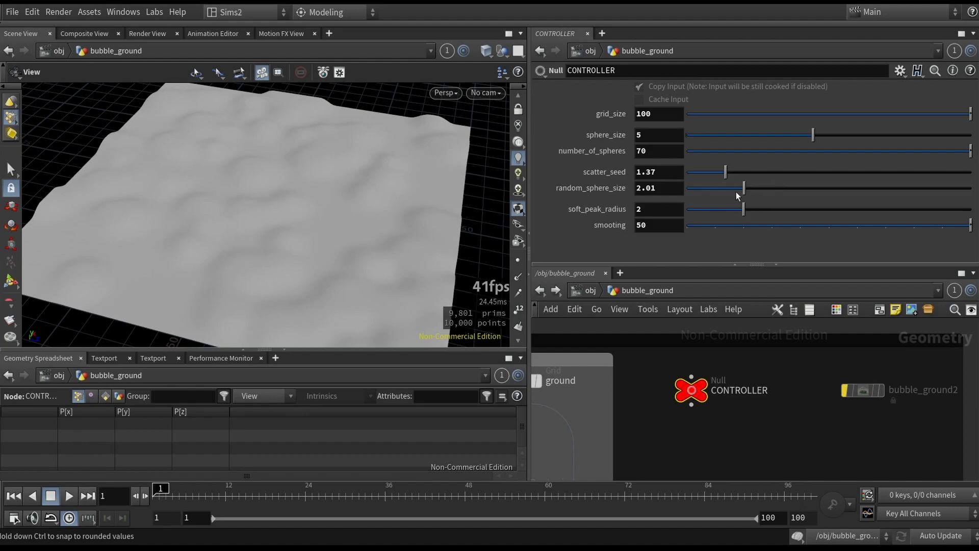
- Try dragging the CONTROLLER's number_of_spheres and sphere_size sliders, undoing the change
drag(800, 186, 876, 172)
click(719, 182)
click(741, 172)
drag(734, 152, 972, 151)
middle_drag(661, 151, 970, 129)
drag(751, 136, 910, 144)
key(ctrl+z)
click(669, 137)
- Select the bubble_ground2 asset, zoom in on it and display it in the viewport
click(862, 391)
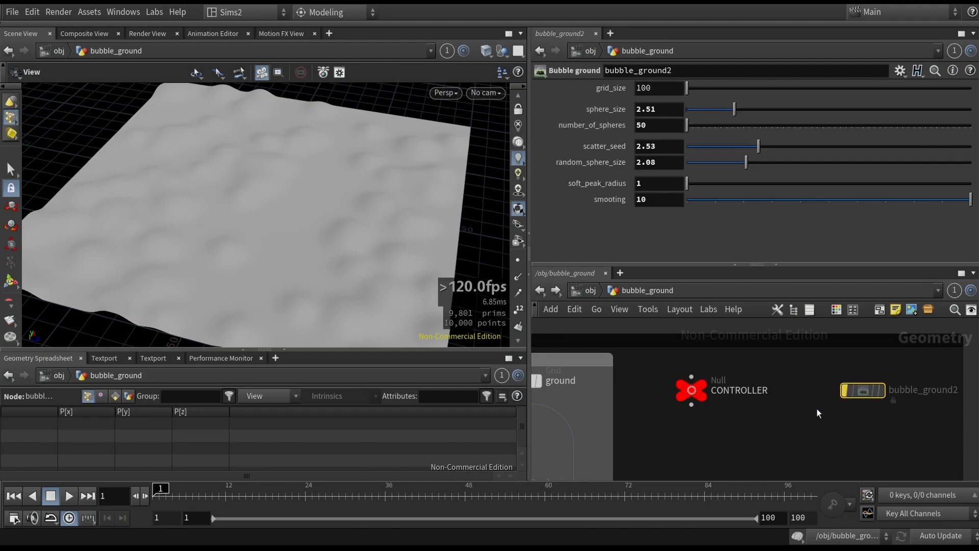
middle_drag(807, 407, 689, 386)
click(728, 371)
scroll(795, 387, up, 5)
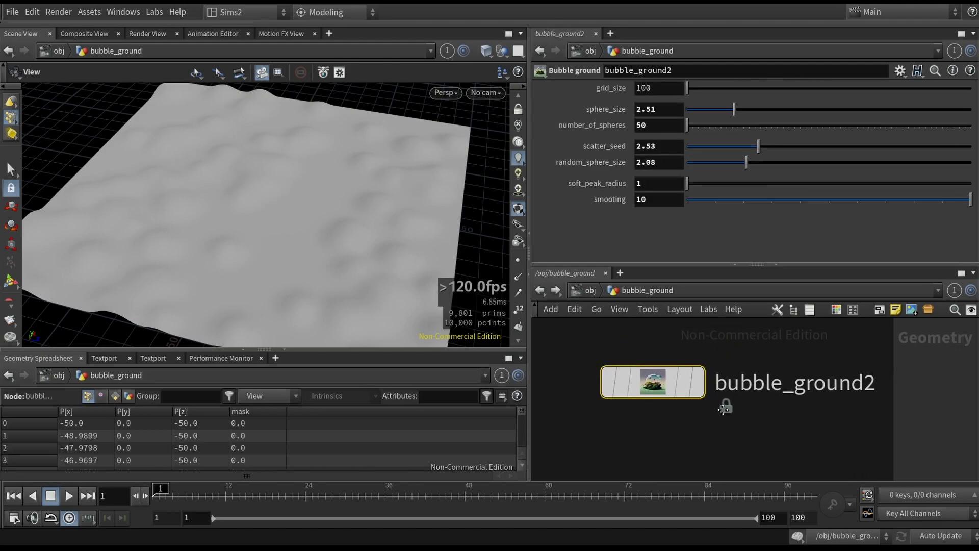
middle_drag(655, 420, 740, 438)
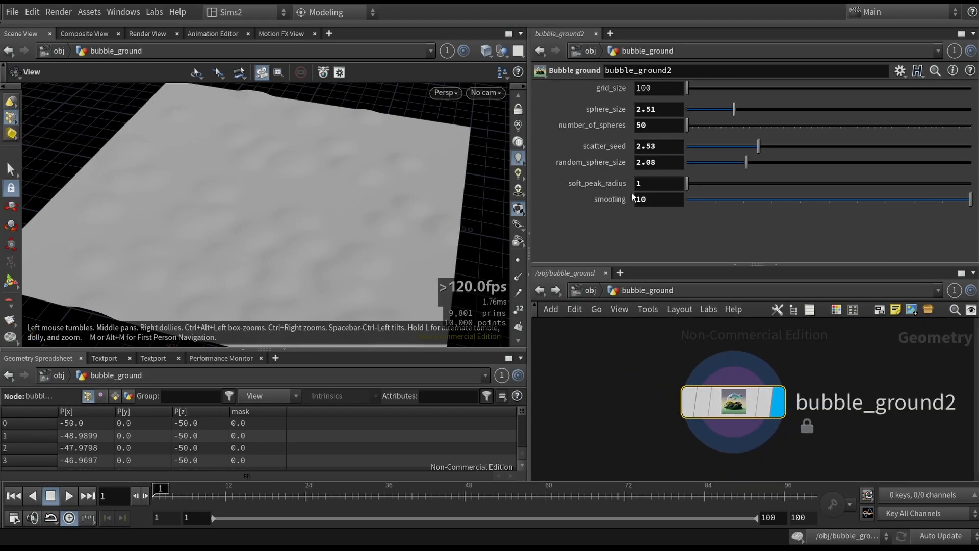
- Open the bubble_ground2 asset's internal network, pan around to inspect its nodes, and return to the parent level
drag(714, 181, 683, 179)
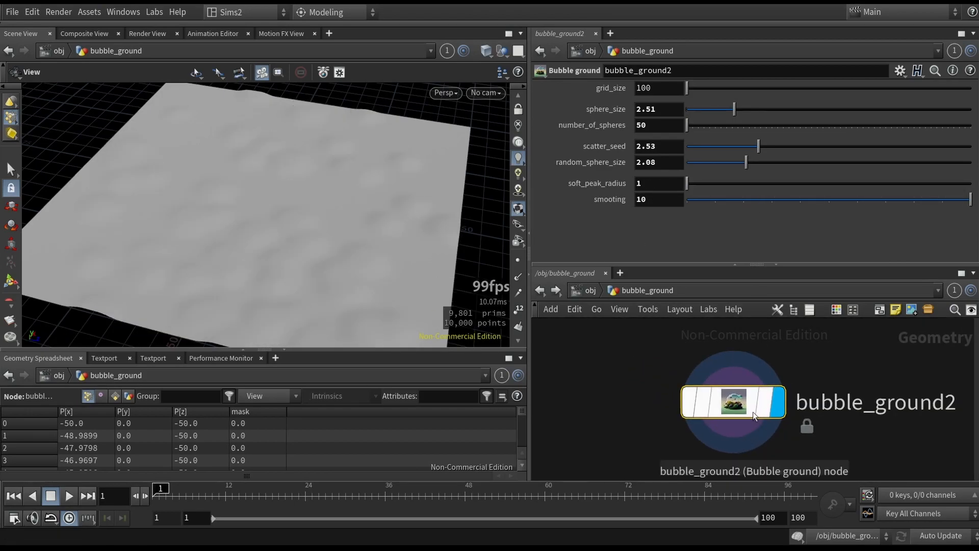
double_click(753, 411)
scroll(713, 402, up, 3)
middle_drag(714, 360, 709, 480)
middle_drag(686, 383, 693, 476)
middle_drag(688, 373, 696, 474)
middle_drag(704, 342, 668, 375)
scroll(659, 363, down, 3)
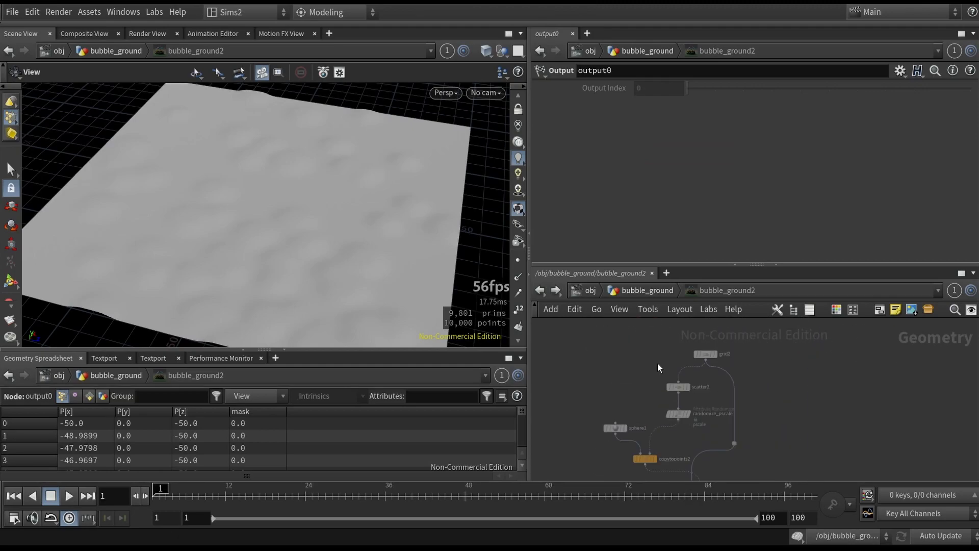
click(644, 291)
- Set bubble_ground2's number_of_spheres to about 121 and soft_peak_radius to 2.55
drag(712, 125, 869, 126)
drag(760, 185, 741, 183)
click(772, 126)
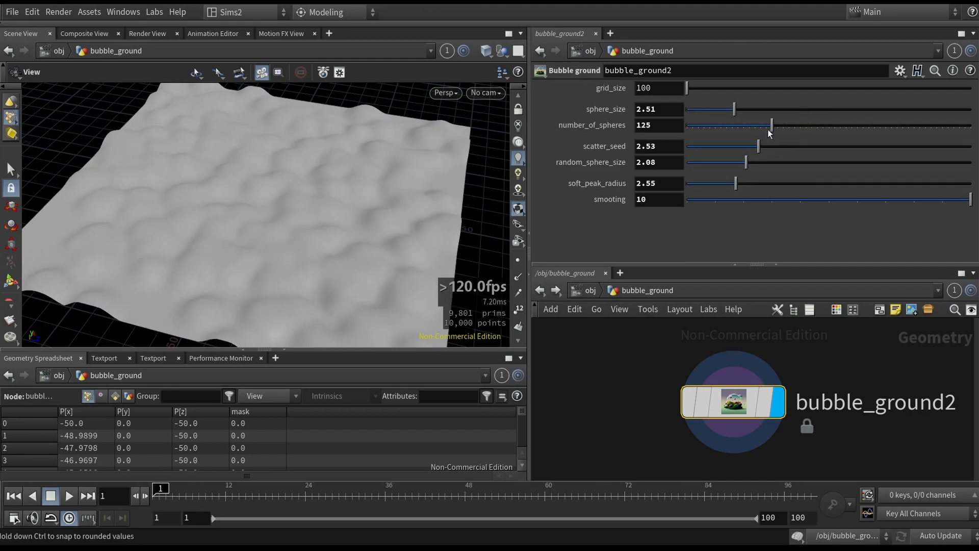
drag(769, 130, 767, 128)
- Display the OUT_buble_ground node and orbit the viewport around the bubbly ground surface
scroll(612, 383, down, 3)
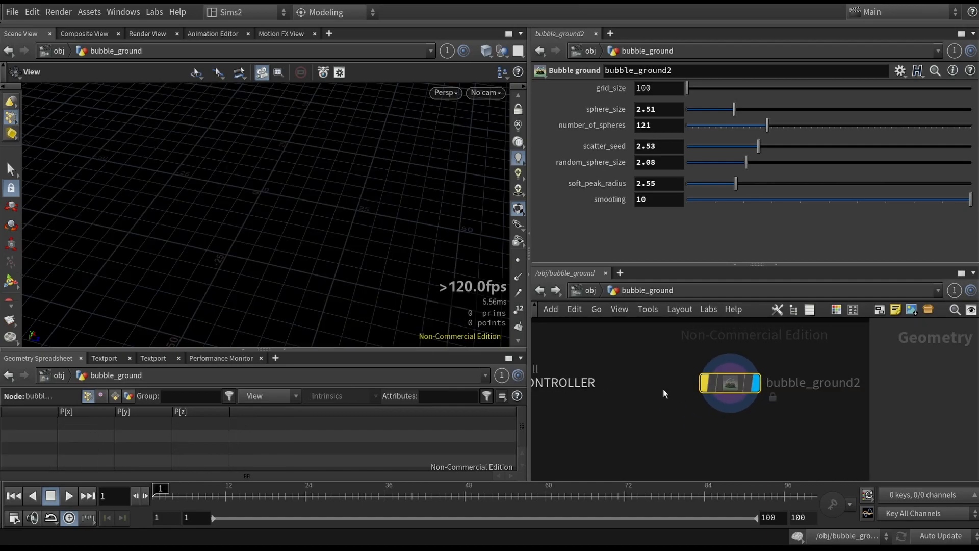
scroll(739, 378, down, 4)
scroll(700, 401, up, 4)
click(755, 428)
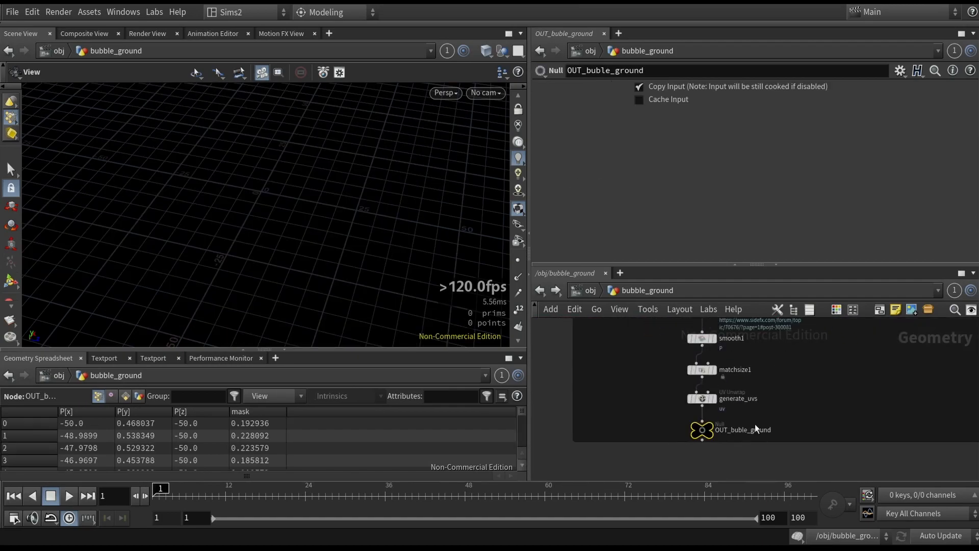
scroll(755, 425, down, 6)
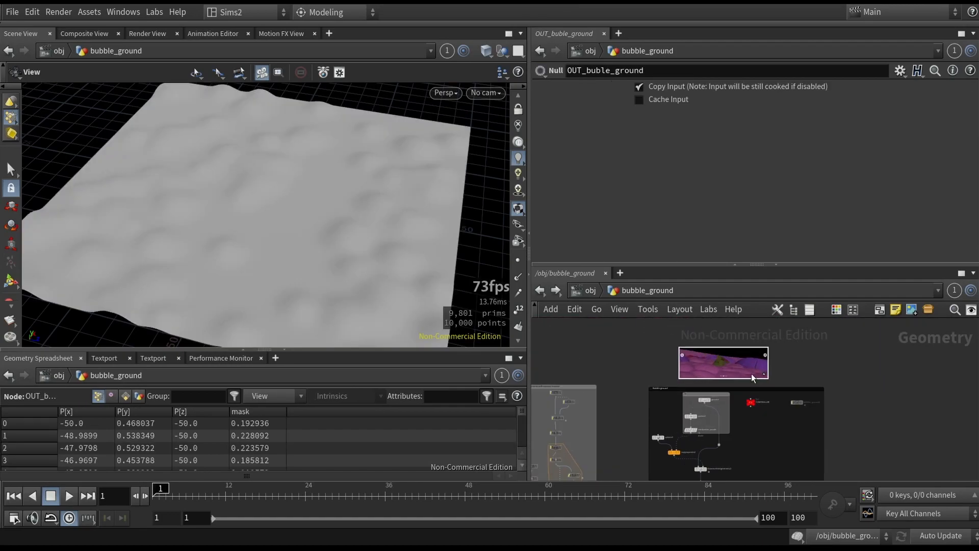
scroll(754, 376, up, 4)
drag(402, 247, 278, 166)
scroll(696, 376, up, 2)
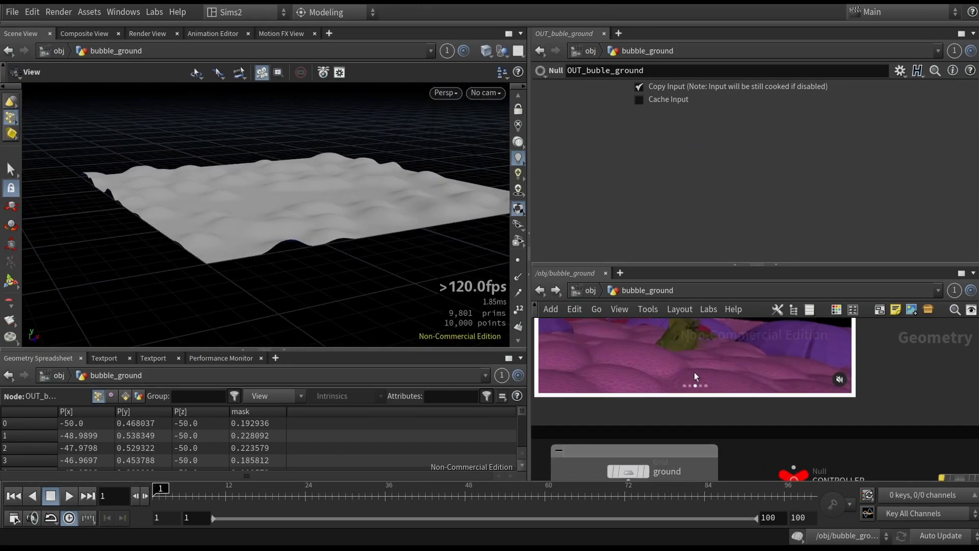
drag(405, 223, 382, 216)
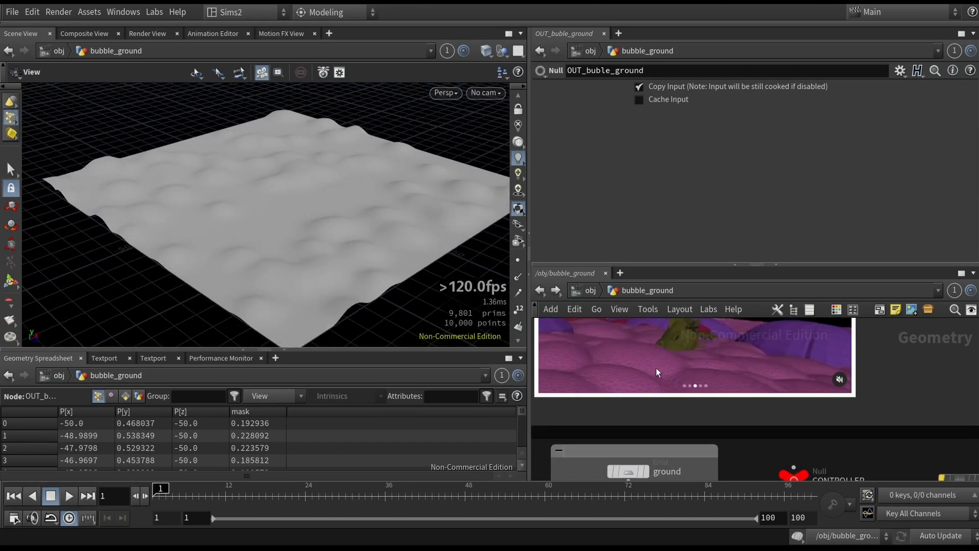
- Go to object level, enter the bubble_ground_big_blob network and frame its blob in the viewport
click(589, 289)
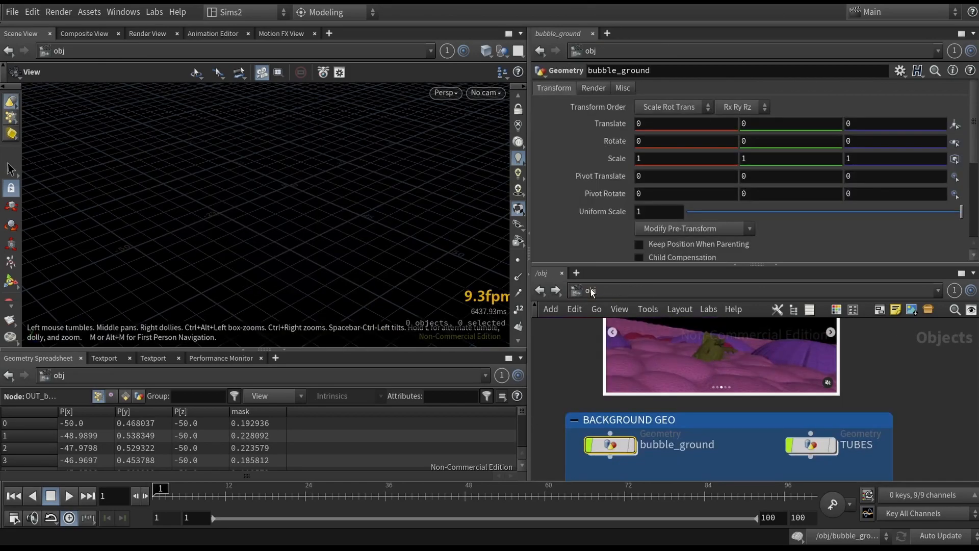
scroll(702, 389, up, 3)
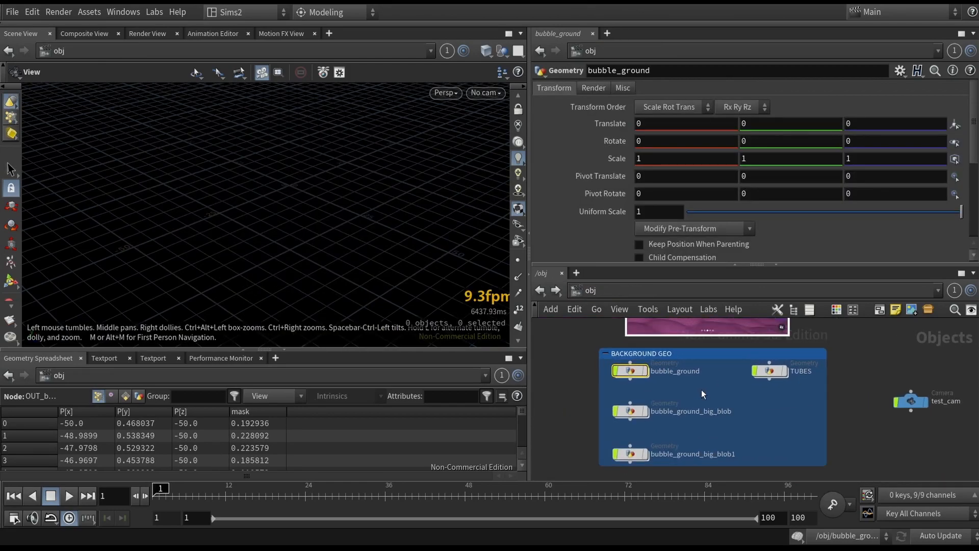
scroll(652, 449, up, 2)
drag(576, 363, 680, 446)
scroll(633, 387, up, 1)
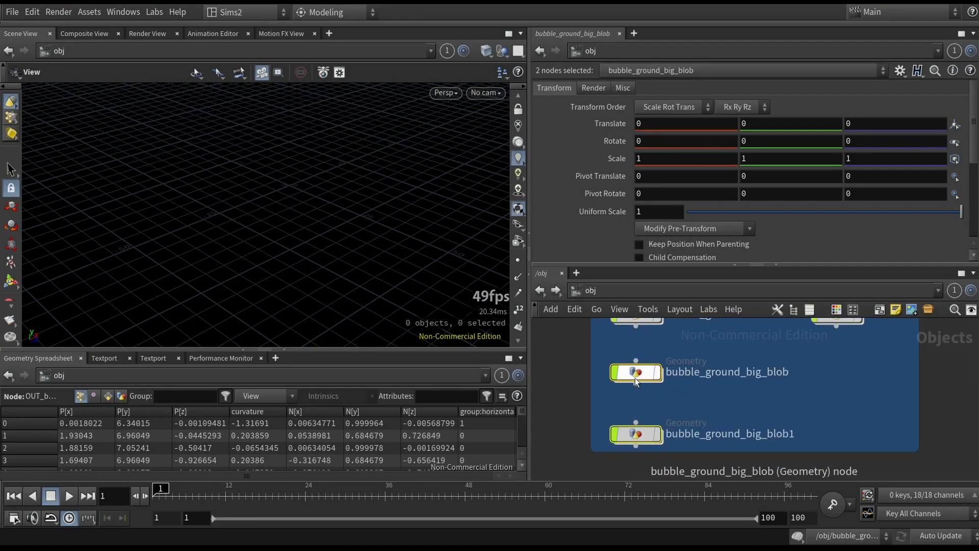
key(Return)
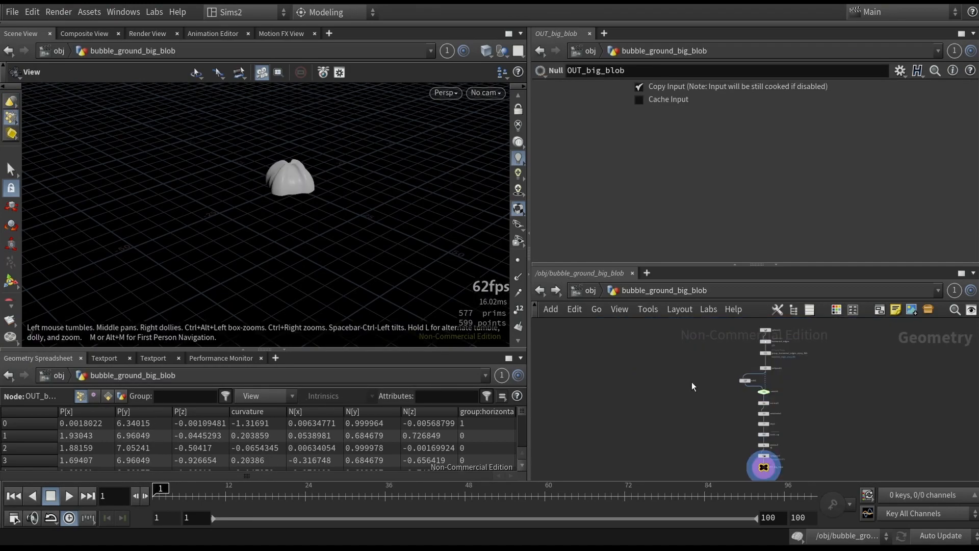
key(f)
drag(341, 218, 298, 221)
- Browse the reference image carousel in the object-level network, then return to the bubble_ground_big_blob network
click(592, 291)
scroll(714, 382, down, 5)
middle_drag(721, 339, 752, 378)
scroll(752, 378, up, 6)
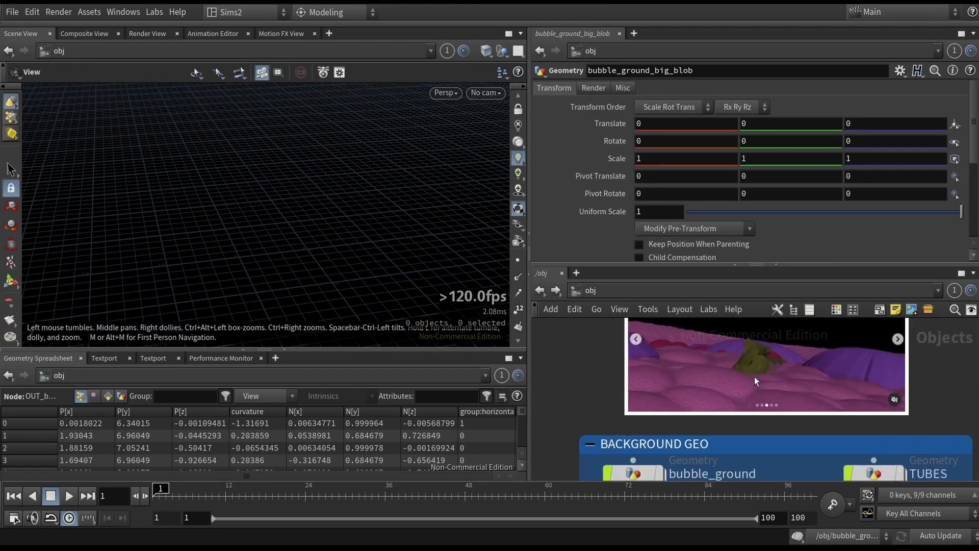
middle_drag(901, 356, 755, 409)
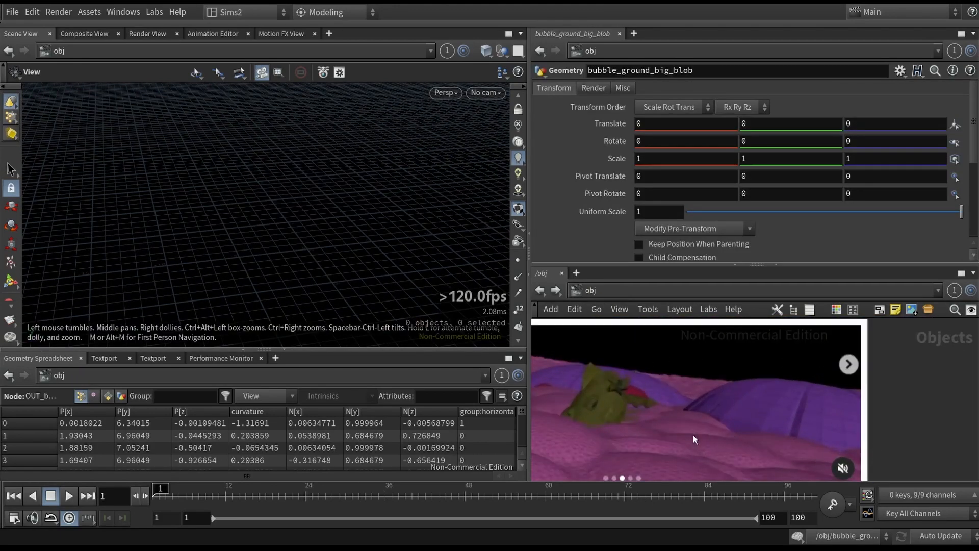
middle_drag(702, 435, 890, 448)
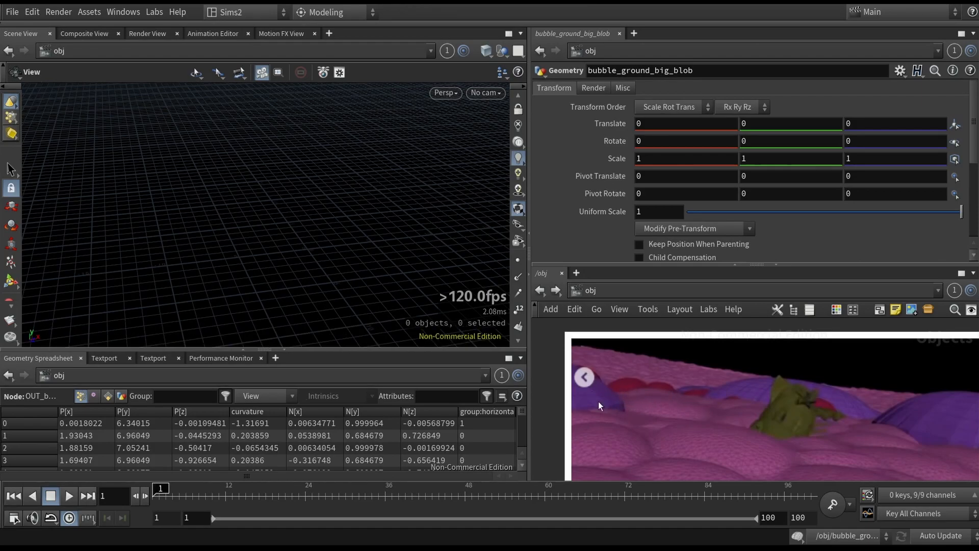
click(539, 291)
drag(316, 209, 363, 219)
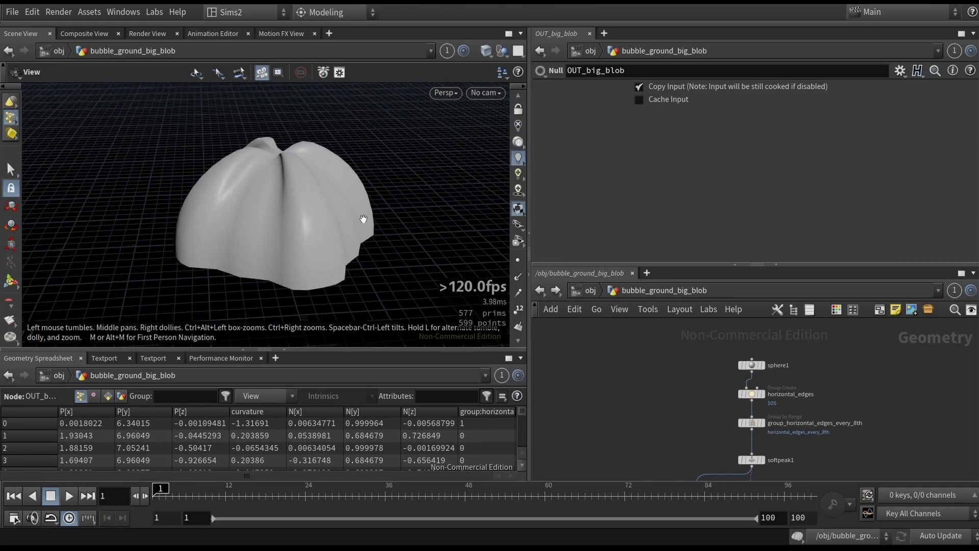
- Select sphere1 and the horizontal_edges group node to view the sphere's edge group in the viewport
drag(705, 363, 792, 375)
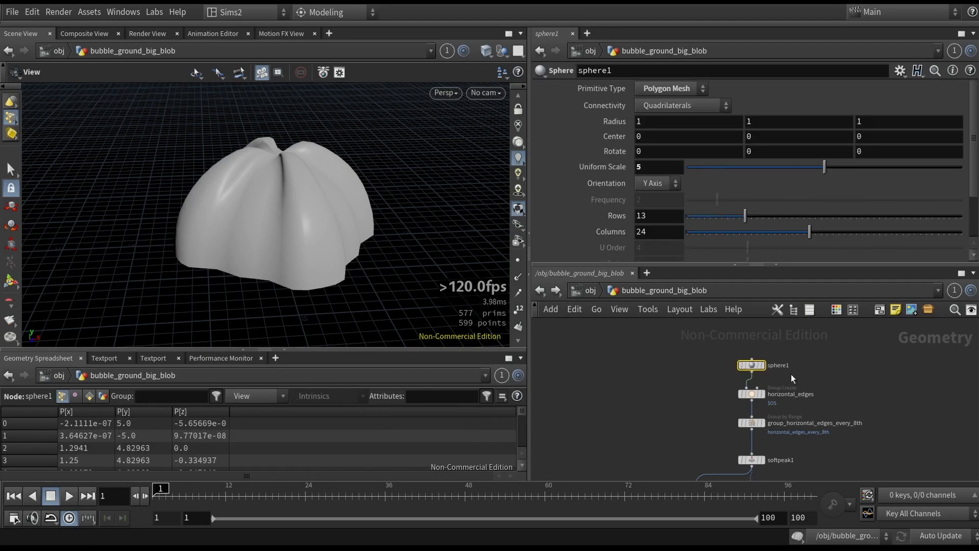
click(762, 365)
key(space+g)
key(shift+w)
click(752, 394)
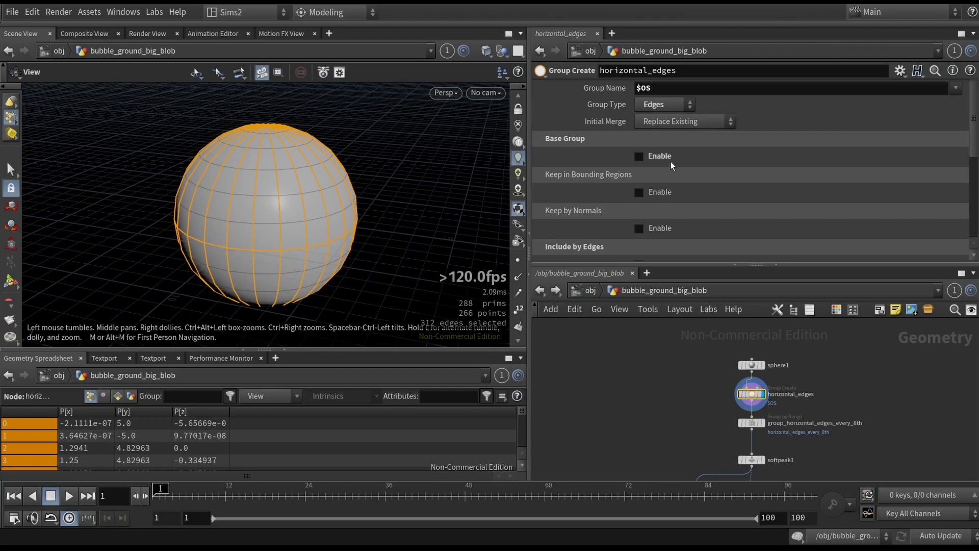
scroll(801, 413, up, 3)
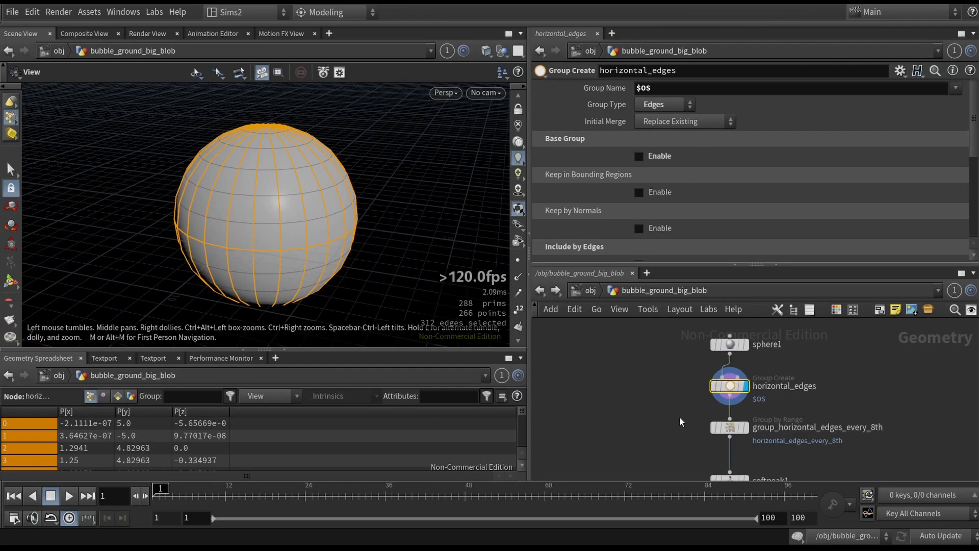
scroll(688, 153, down, 3)
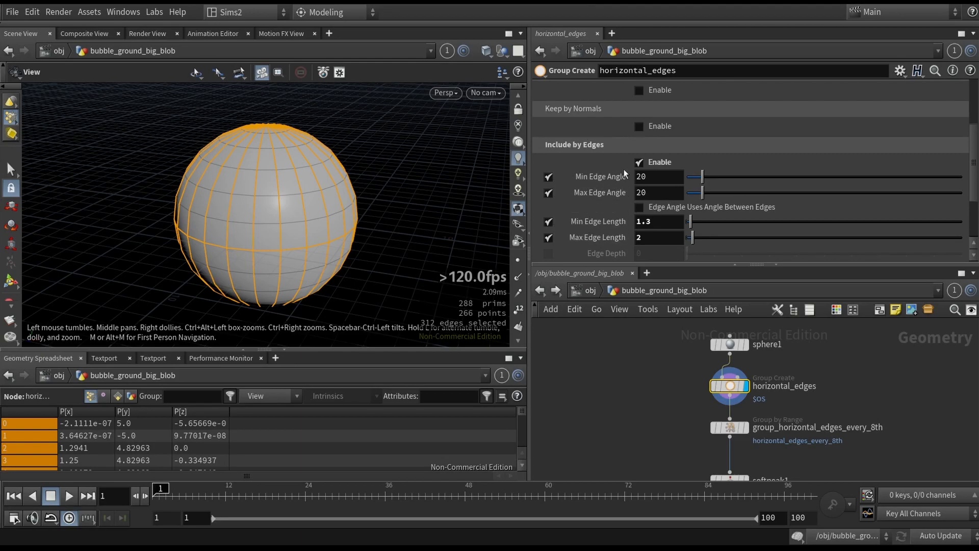
- Try adjusting horizontal_edges' edge-angle filter and toggling Include by Edges off and back on
scroll(617, 174, down, 2)
mouse_move(692, 186)
mouse_down()
mouse_move(741, 188)
mouse_move(692, 187)
mouse_up()
mouse_move(703, 126)
mouse_down()
mouse_move(776, 155)
mouse_move(698, 140)
mouse_up()
key(ctrl+z)
click(654, 111)
scroll(696, 200, down, 1)
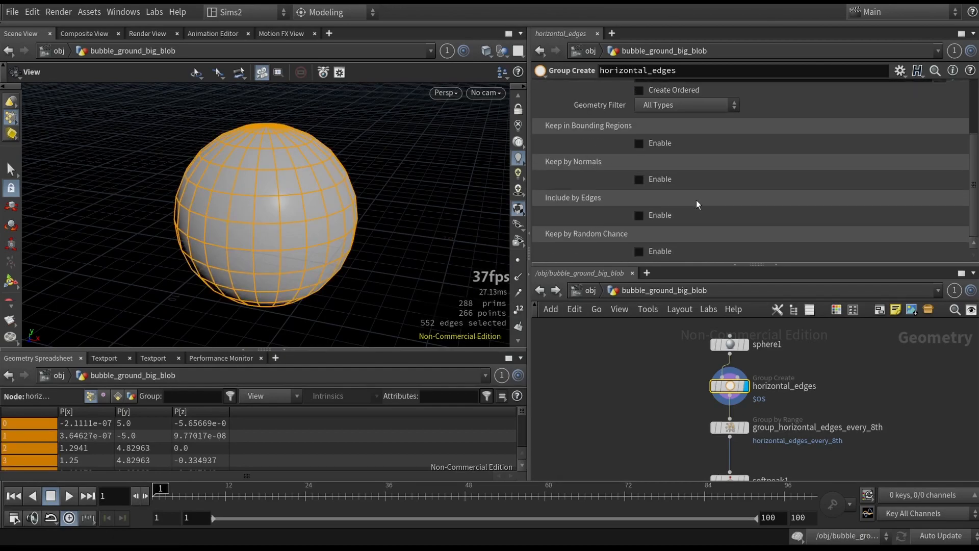
scroll(647, 185, up, 1)
scroll(650, 191, down, 1)
scroll(650, 192, up, 5)
scroll(650, 189, down, 5)
click(641, 215)
- Select group_horizontal_edges_every_8th and orbit the viewport to inspect its selected points
drag(669, 422, 762, 446)
key(r)
drag(308, 194, 315, 243)
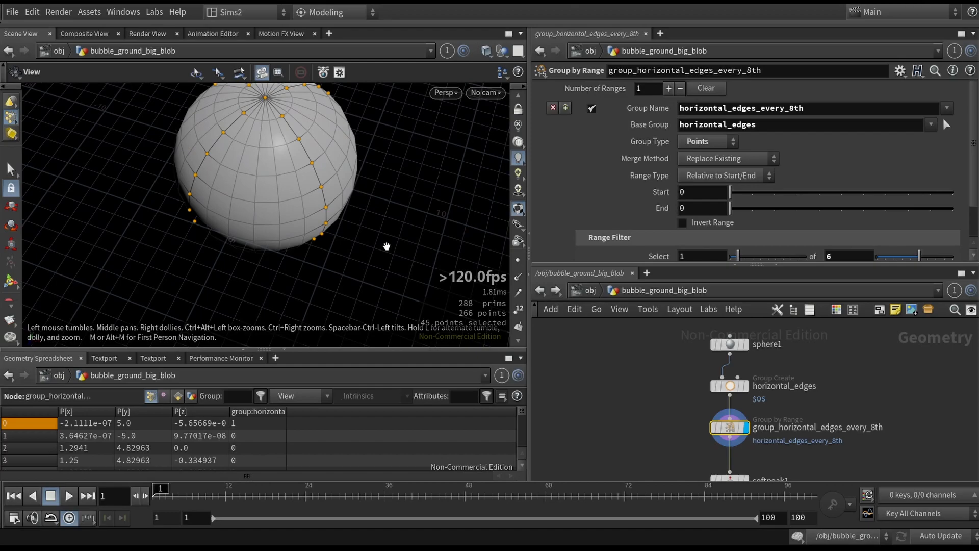
drag(358, 200, 324, 248)
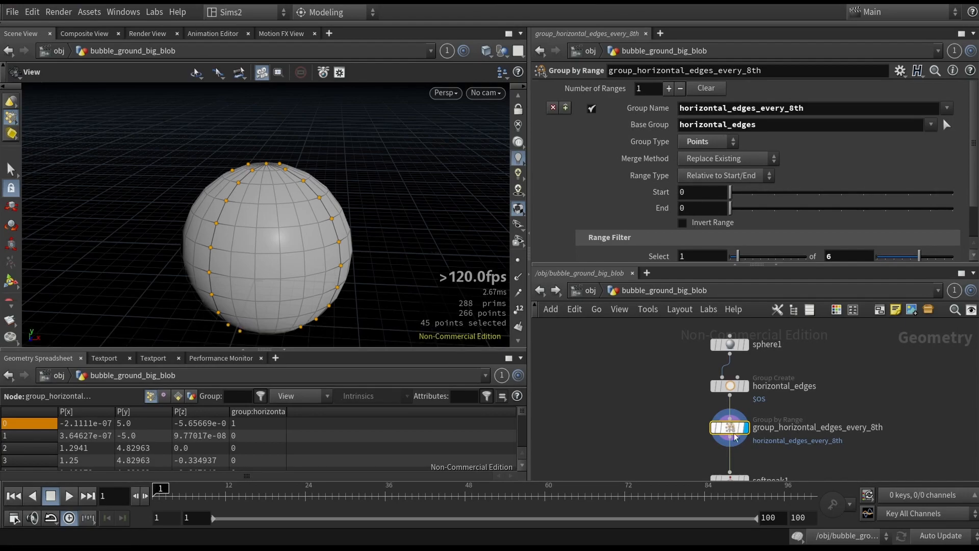
scroll(808, 432, up, 4)
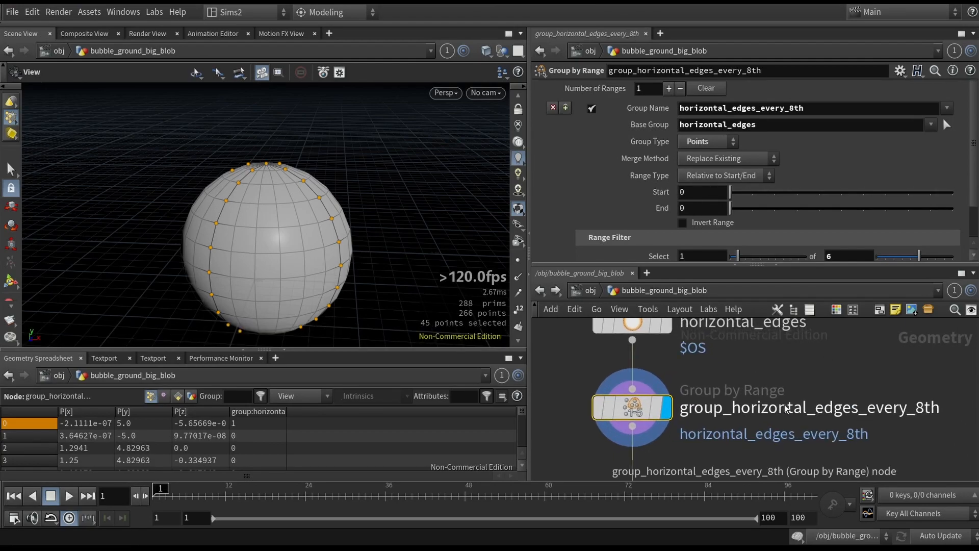
scroll(908, 230, down, 1)
mouse_move(919, 223)
mouse_down()
mouse_move(901, 224)
mouse_move(933, 229)
mouse_move(897, 230)
mouse_move(944, 226)
mouse_move(936, 224)
mouse_up()
drag(387, 199, 347, 259)
key(ctrl+z)
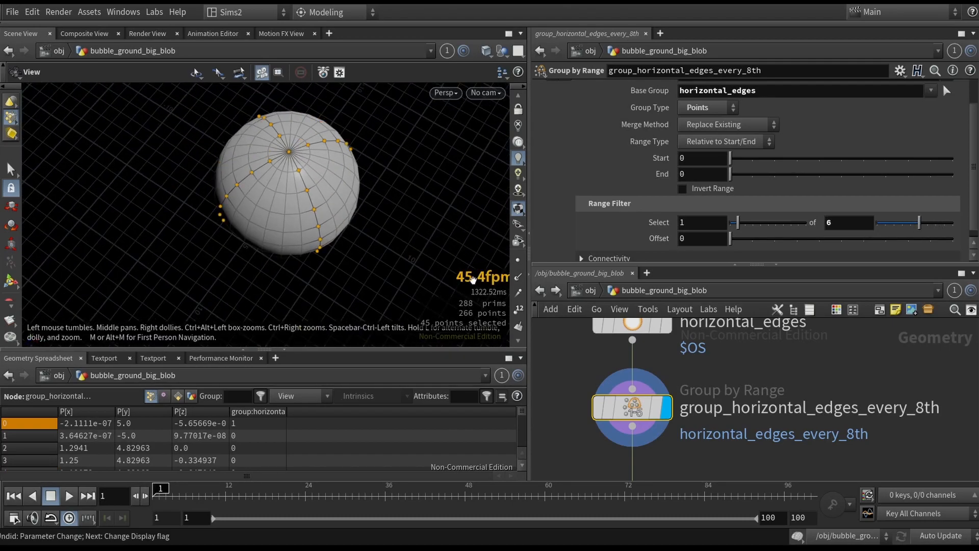
scroll(714, 192, up, 3)
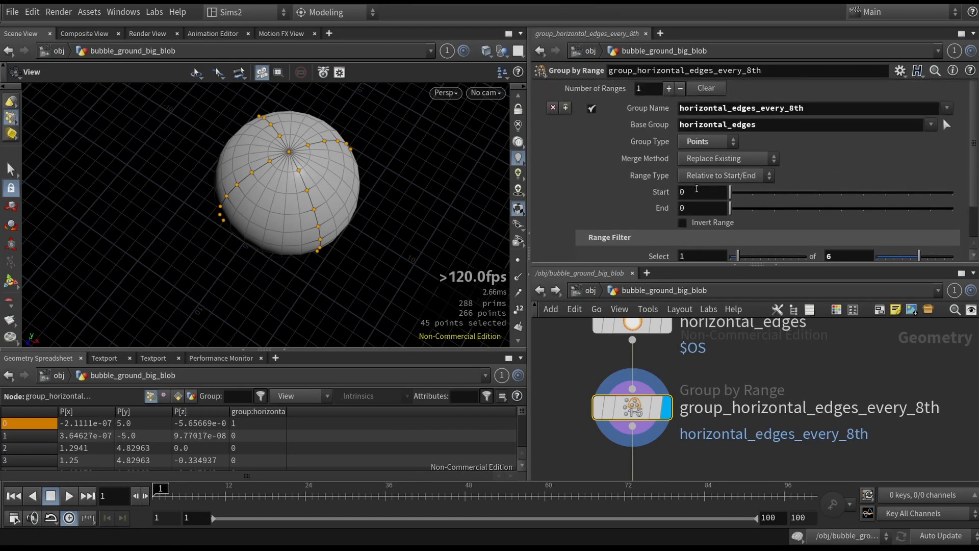
- Set the group_horizontal_edges_every_8th range filter to select 1 of 8
drag(821, 112, 665, 109)
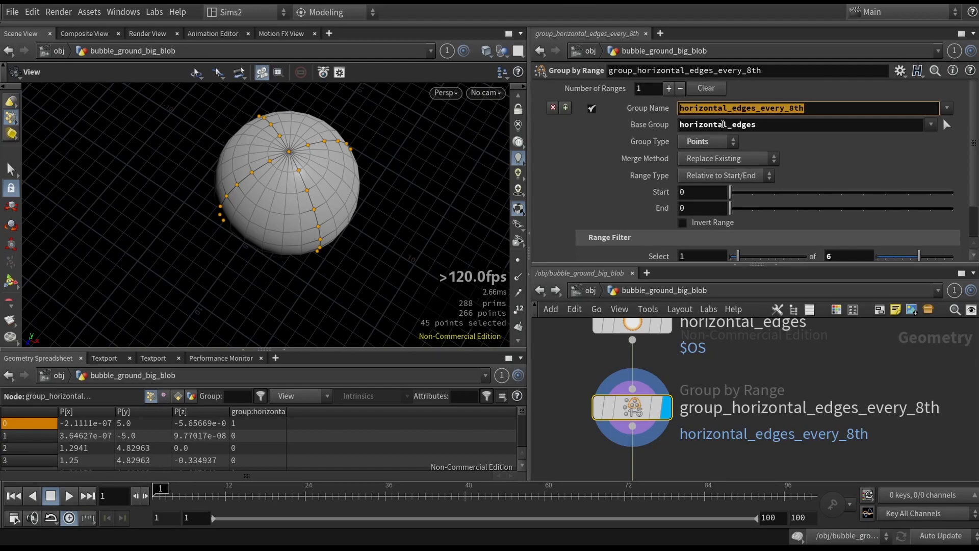
click(847, 257)
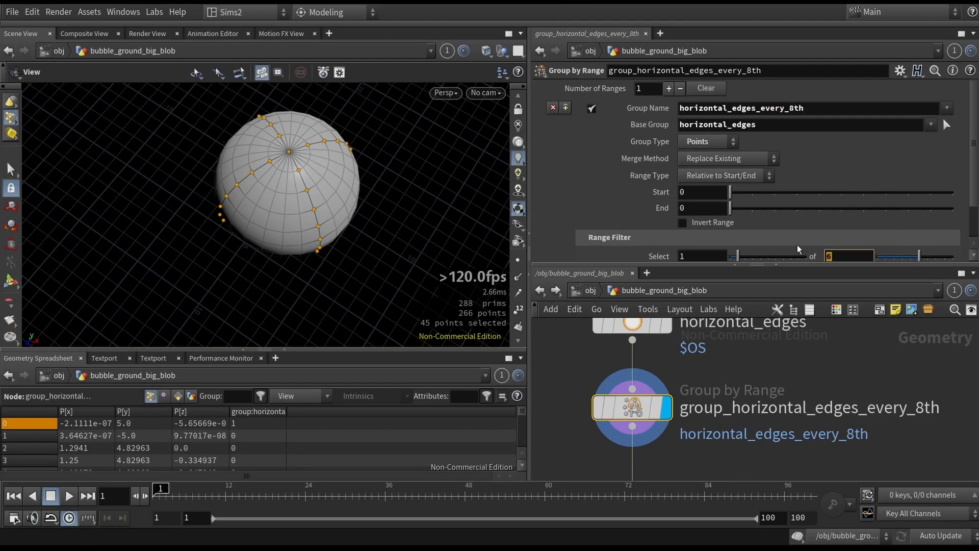
key(Return)
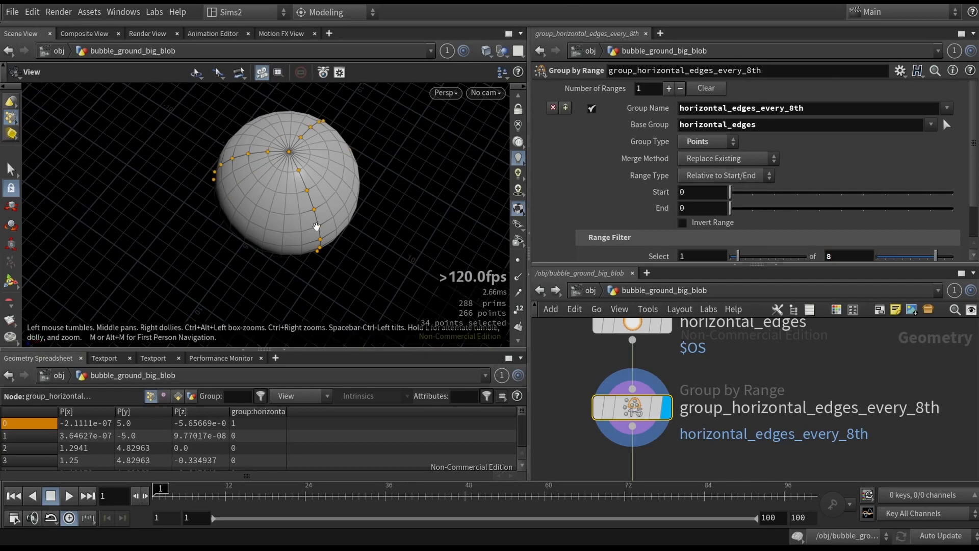
drag(403, 188, 405, 151)
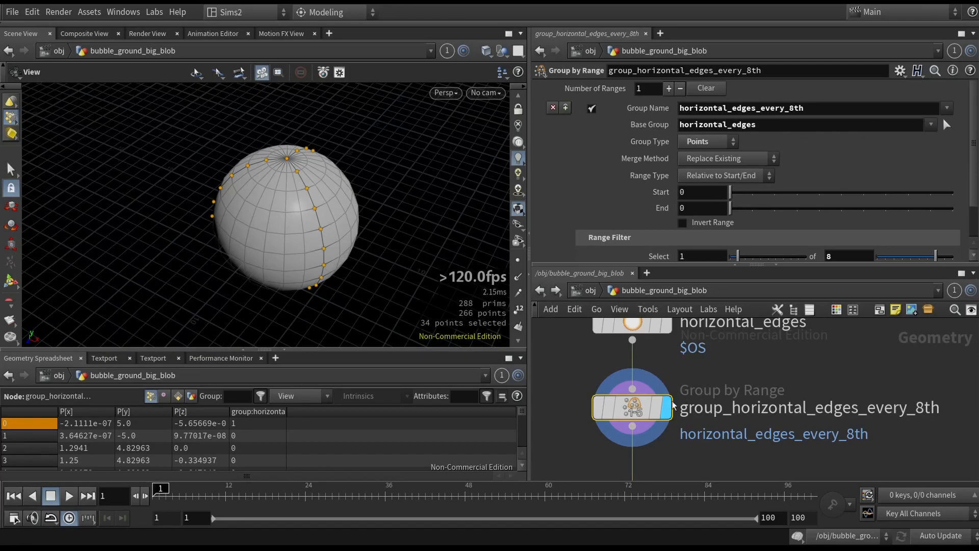
- Rename the horizontal_edges node to horizontal_edges_sssssss and inspect its node info
middle_drag(586, 348, 603, 391)
click(684, 364)
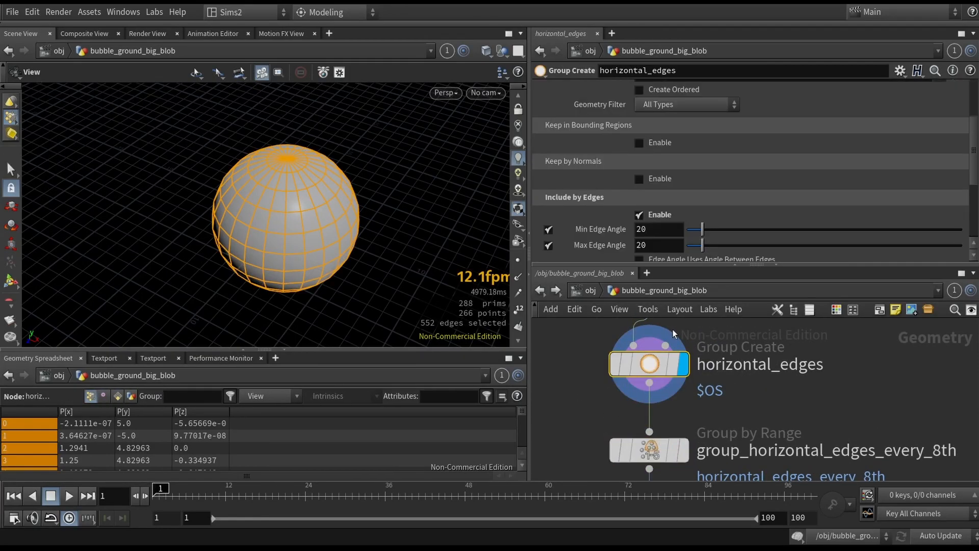
scroll(712, 125, up, 3)
double_click(663, 89)
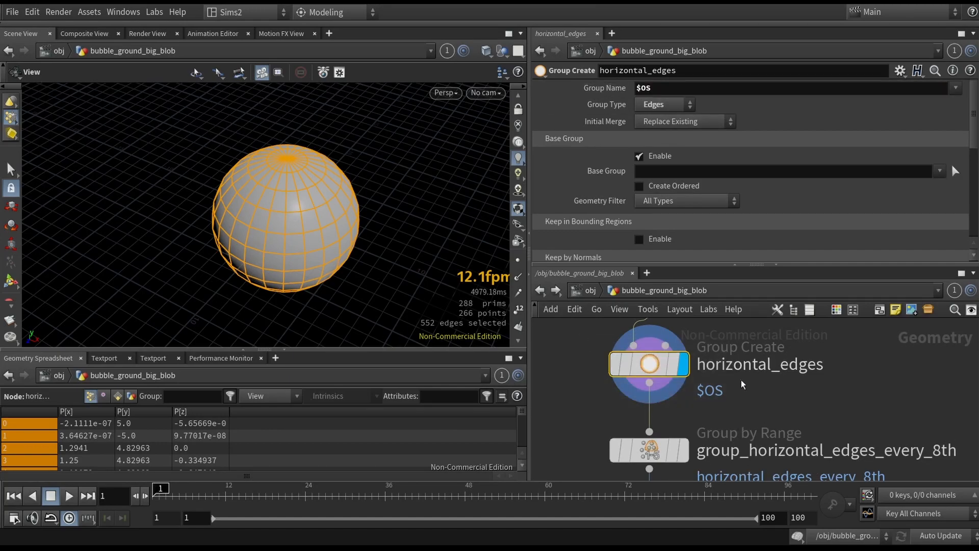
double_click(714, 364)
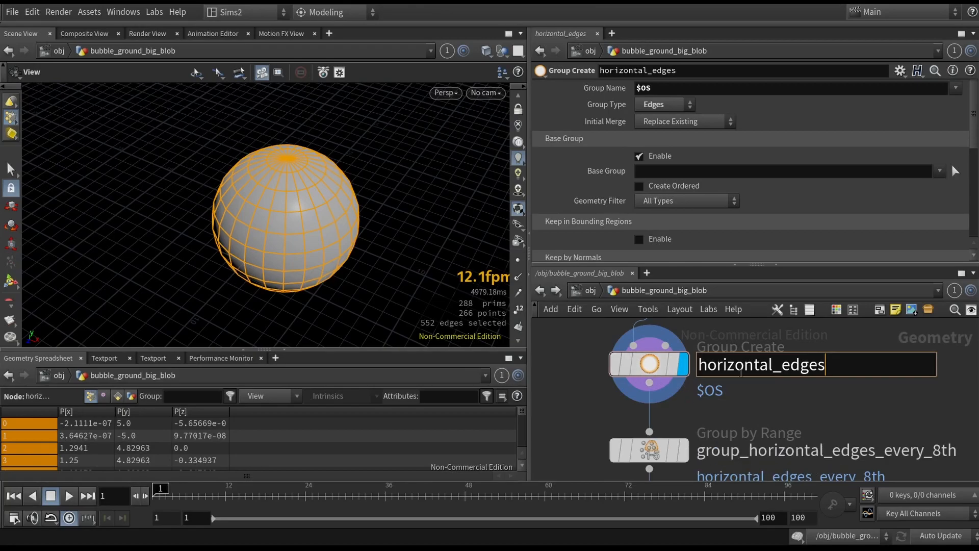
text(_sssssss)
key(Return)
middle_click(653, 377)
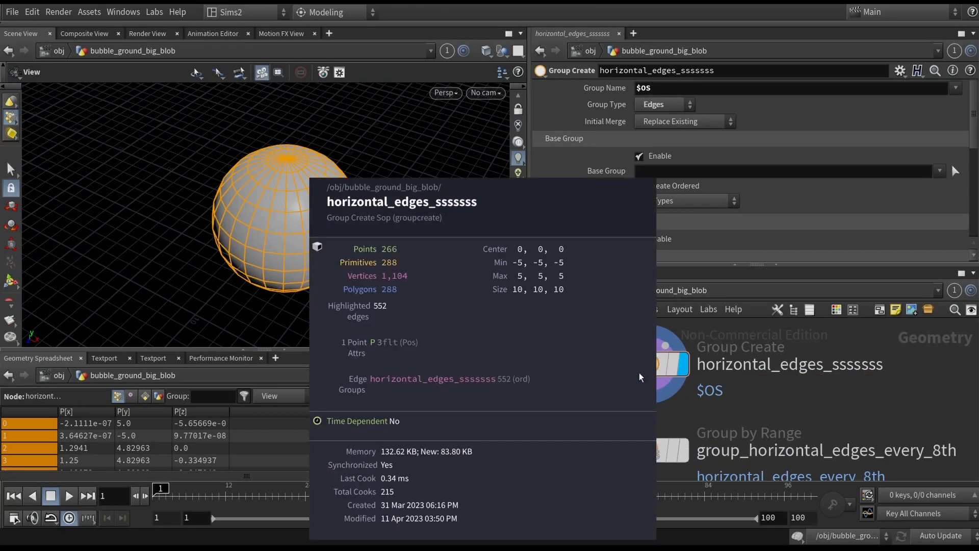
- Try renaming the node to asdsadasdasa, inspect its info, then undo both renames
click(856, 366)
click(903, 370)
key(ctrl+BackSpace)
key(ctrl+z)
drag(890, 372, 661, 365)
text(asdsadasdasa)
key(Return)
middle_click(659, 372)
click(770, 369)
click(800, 410)
key(ctrl+z)
key(ctrl+z)
- Save the scene and select the softpeak1 node to view its settings
key(ctrl+s)
scroll(804, 407, down, 3)
middle_drag(800, 469, 793, 385)
click(714, 405)
drag(341, 225, 330, 222)
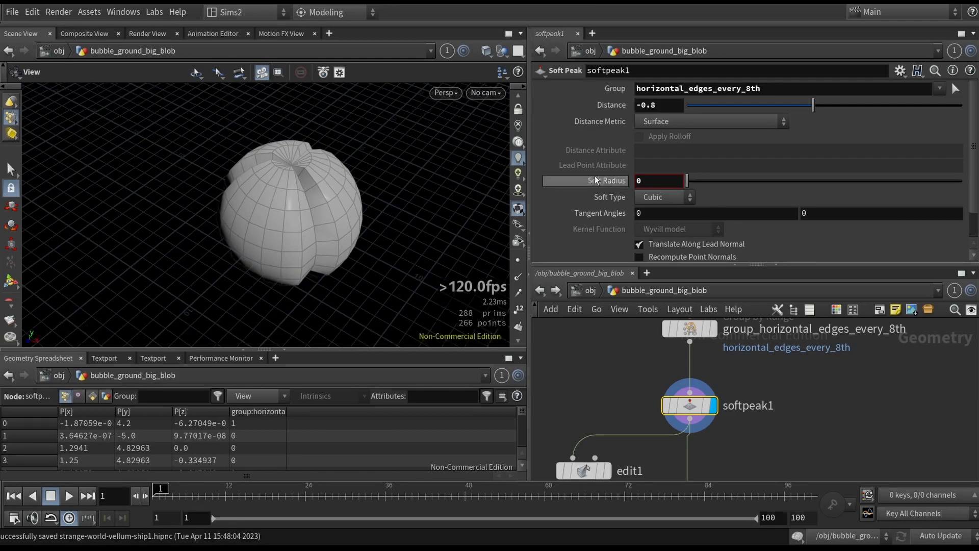
- Open softpeak1's group list and select the group_horizontal_edges_every_8th node to review its settings
click(940, 88)
click(847, 367)
middle_drag(848, 367, 833, 412)
click(682, 367)
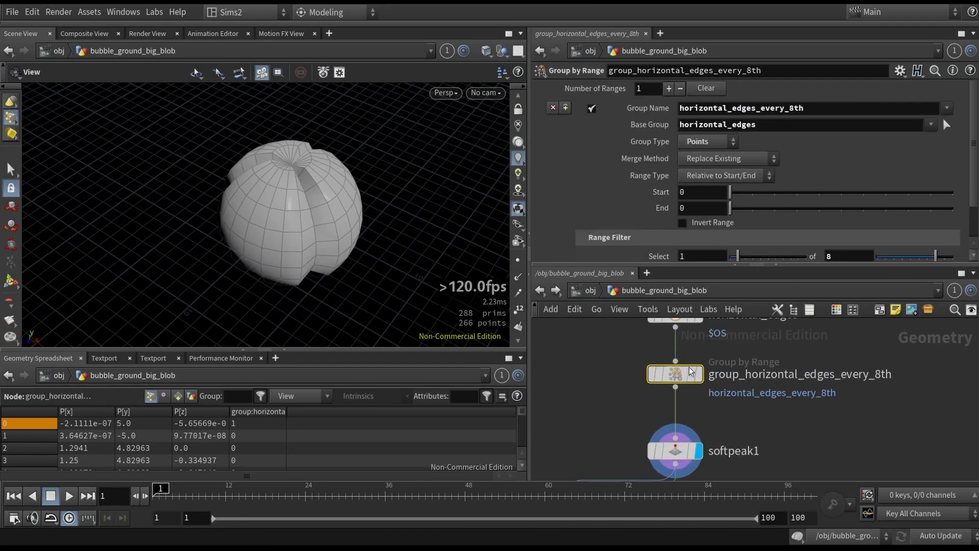
key(b)
middle_drag(752, 428, 772, 376)
key(b)
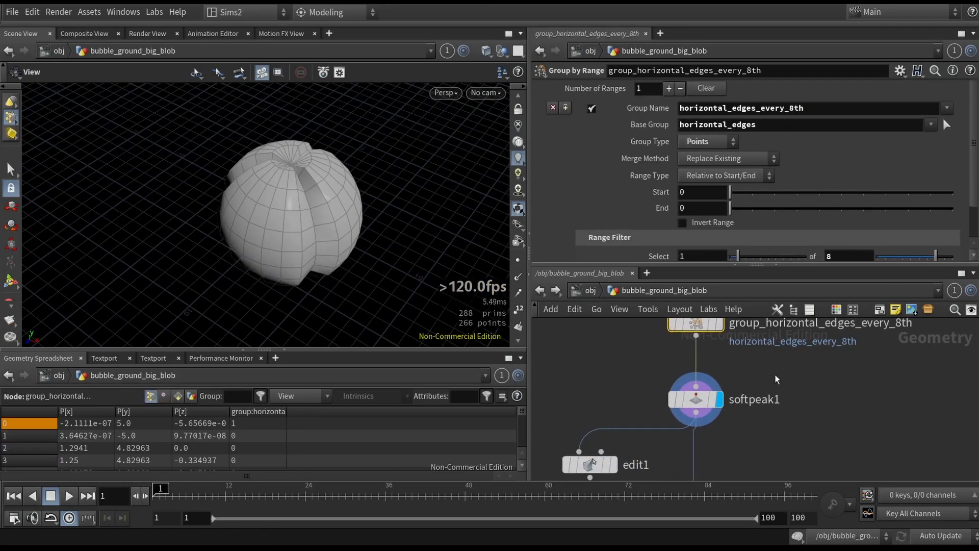
- Try changing softpeak1's soft radius and distance, undoing each change
click(696, 399)
drag(690, 184, 948, 182)
key(ctrl+z)
drag(812, 107, 911, 109)
key(ctrl+z)
- Select the switch1 node below edit1 and inspect its select input
middle_drag(772, 459, 812, 388)
scroll(790, 402, down, 1)
drag(599, 423, 673, 370)
click(676, 395)
click(750, 443)
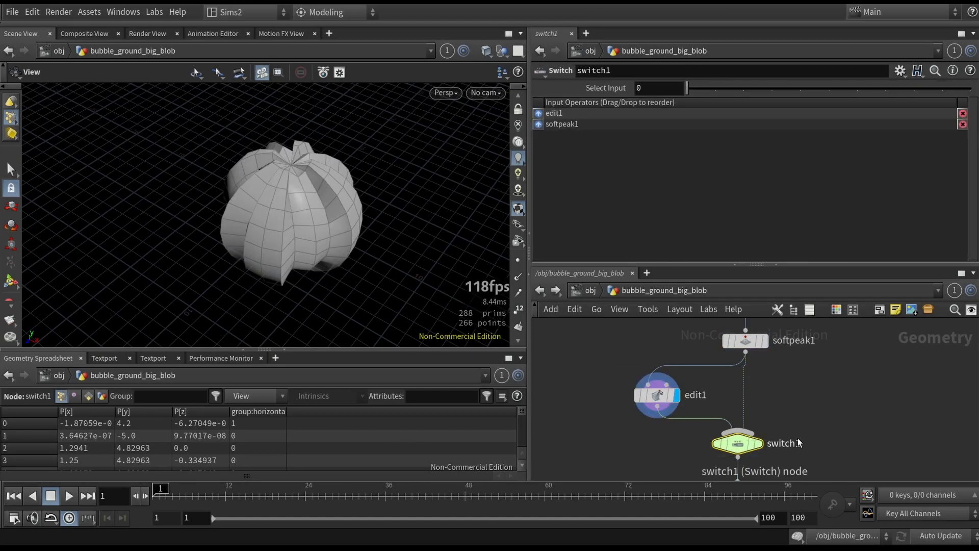
drag(687, 88, 753, 99)
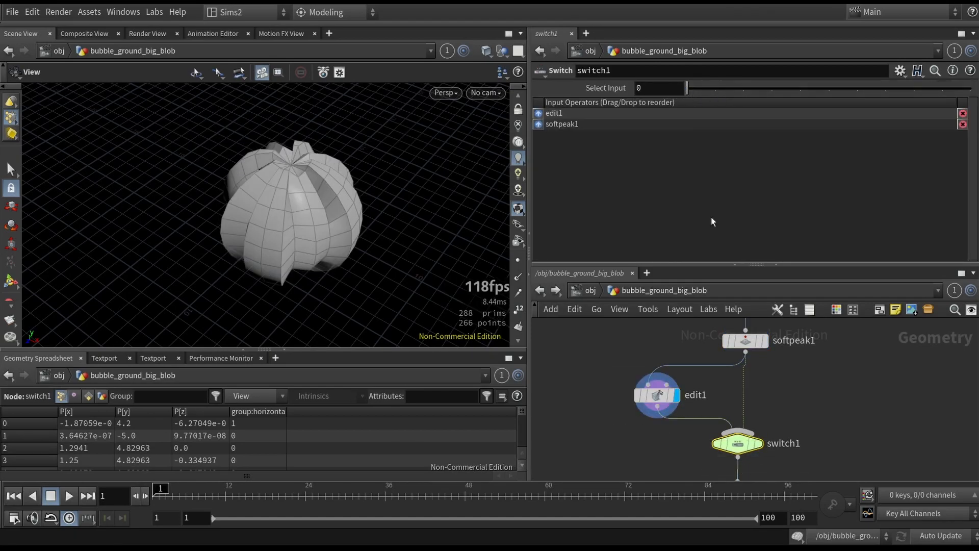
- Inspect the edit1 sculpt node's settings, then select the normal1 node
middle_drag(772, 468, 778, 427)
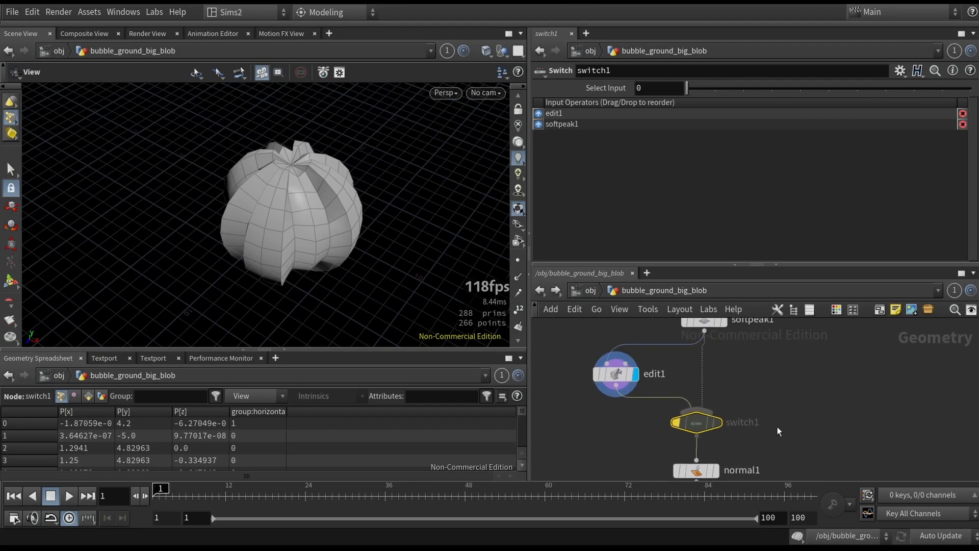
click(613, 374)
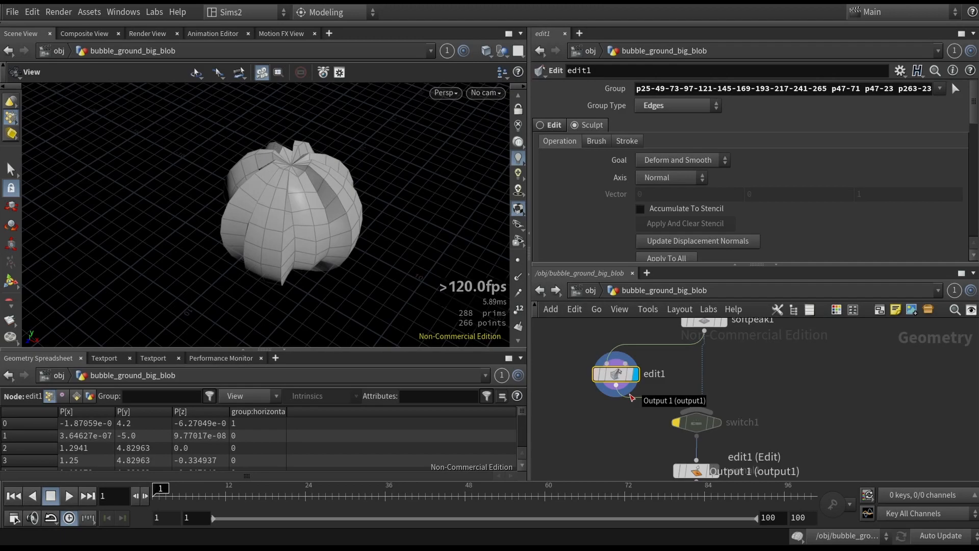
key(b)
middle_drag(706, 464, 724, 383)
click(734, 390)
middle_drag(797, 402, 801, 369)
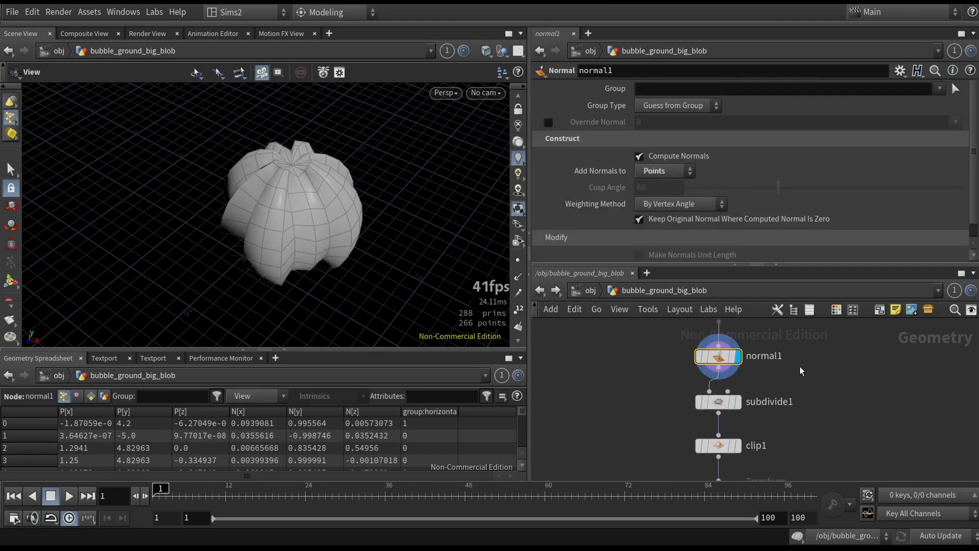
- Display the subdivide1 and clip1 results in the viewport to inspect the clipped blob
drag(666, 392, 760, 430)
key(r)
middle_drag(804, 404, 798, 343)
drag(672, 383, 760, 392)
key(r)
drag(311, 240, 339, 164)
middle_drag(821, 376, 808, 354)
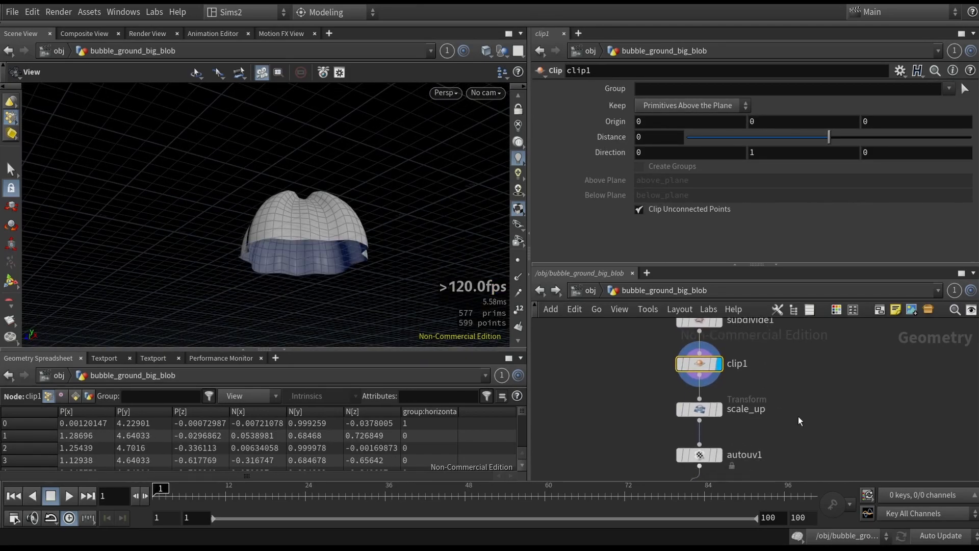
- Display the autouv1 node and switch the viewport to the UV view
click(689, 410)
key(r)
middle_drag(778, 423, 771, 354)
drag(770, 365, 622, 407)
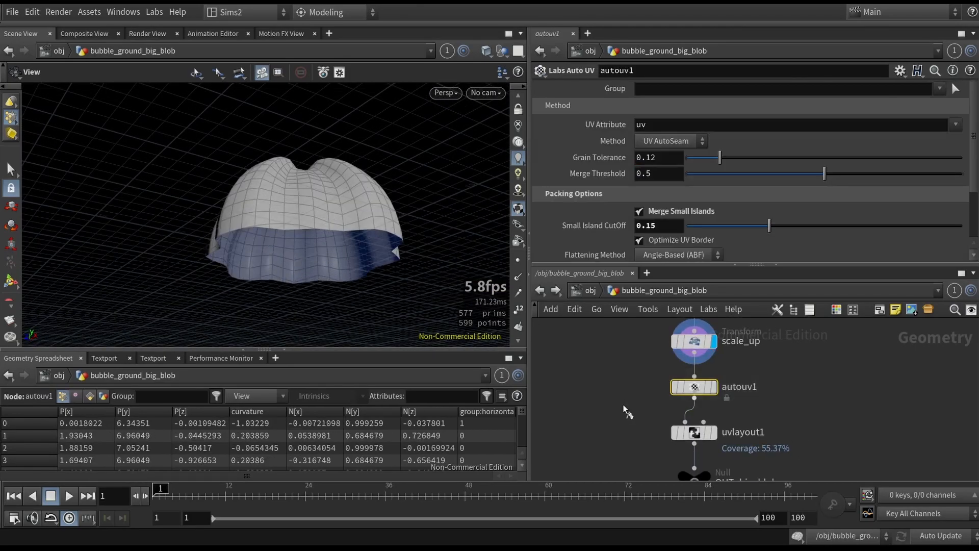
key(r)
key(space+5)
key(h)
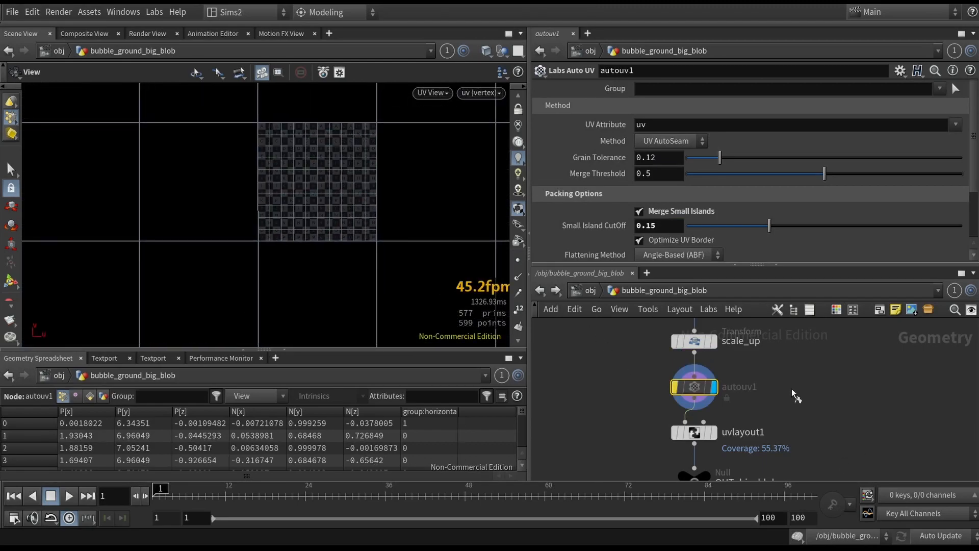
- Display uvlayout1's packed UVs, jump to quickmark 1 and return to the blob network
drag(633, 411, 716, 479)
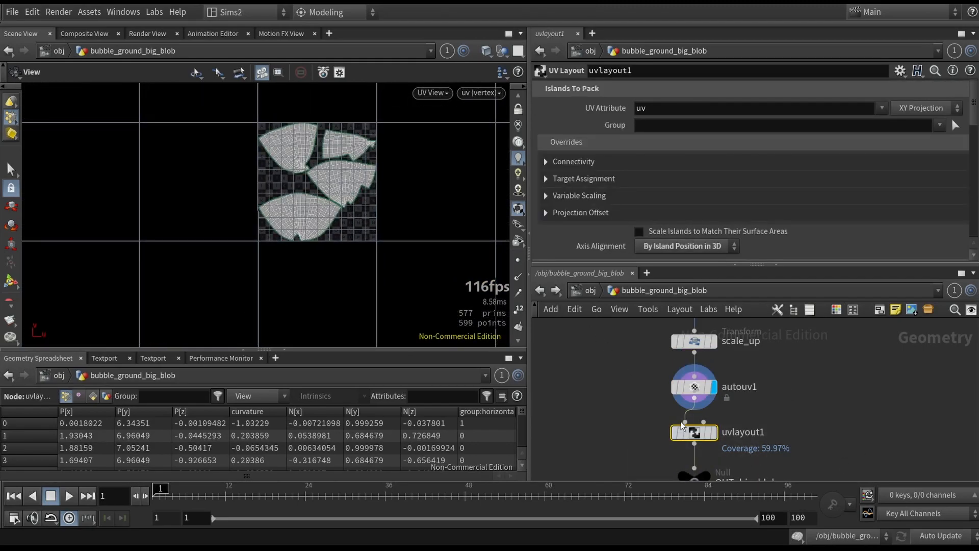
key(r)
key(1)
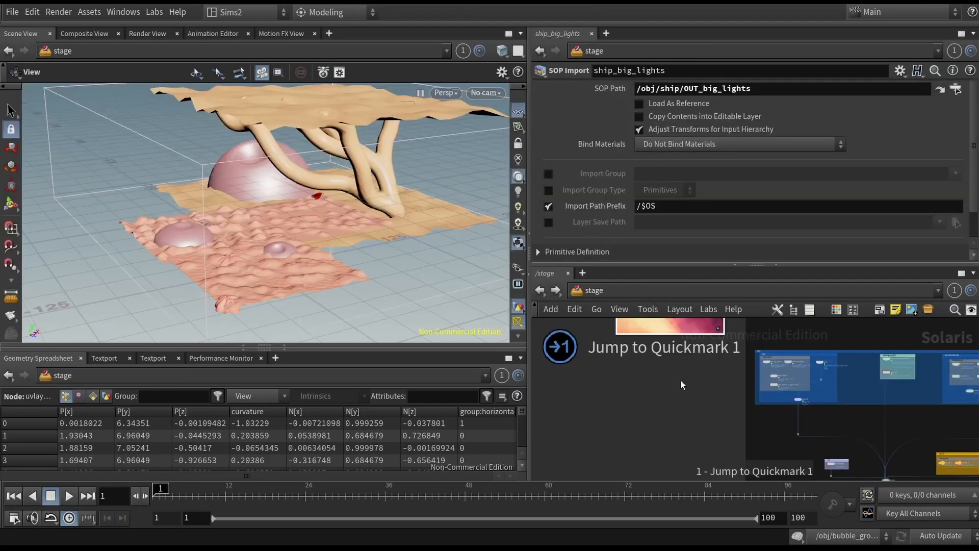
click(543, 289)
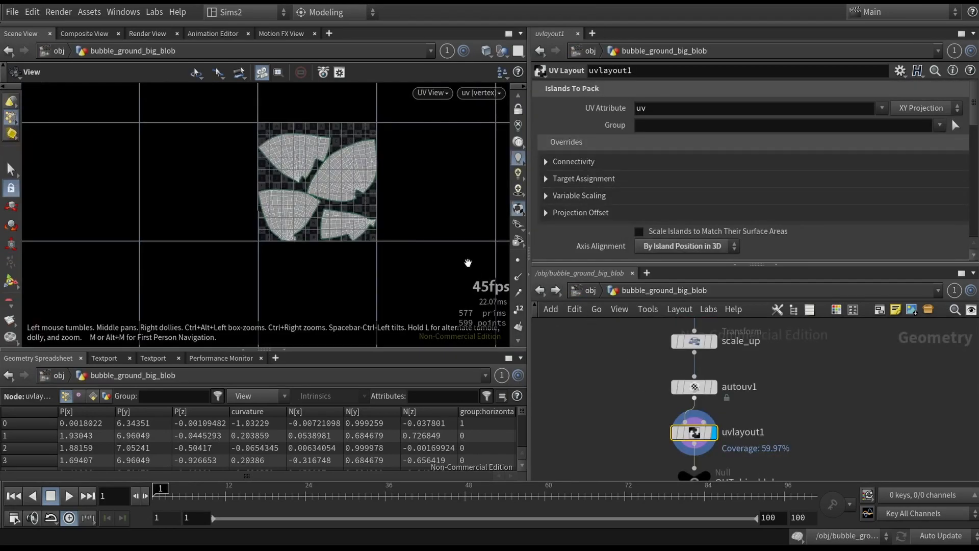
- Return to the perspective view and display the OUT_big_blob node
key(space+1)
middle_drag(637, 455, 618, 385)
drag(627, 389, 691, 440)
key(r)
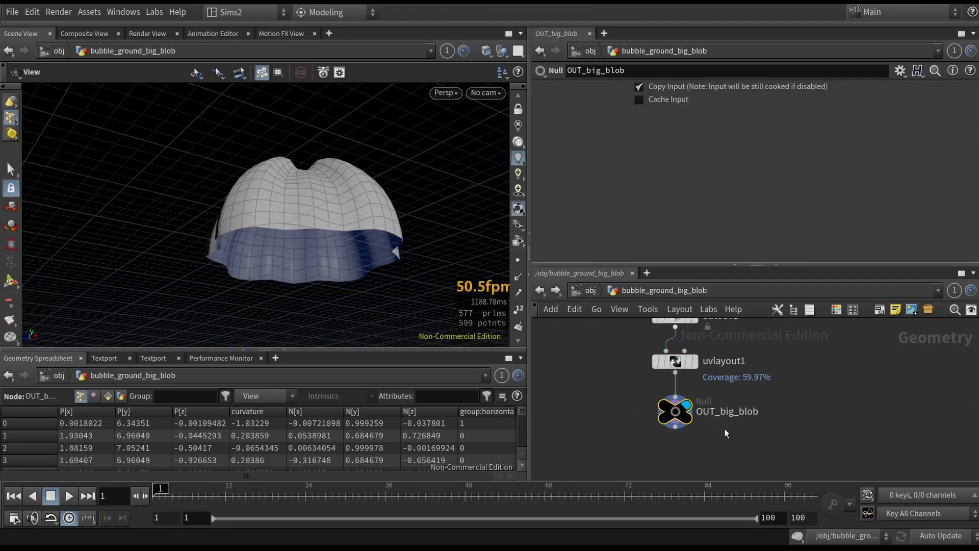
- Go up to the object level and open the bubble_ground_big_blob1 network
click(582, 289)
scroll(653, 383, down, 6)
middle_drag(657, 441, 669, 399)
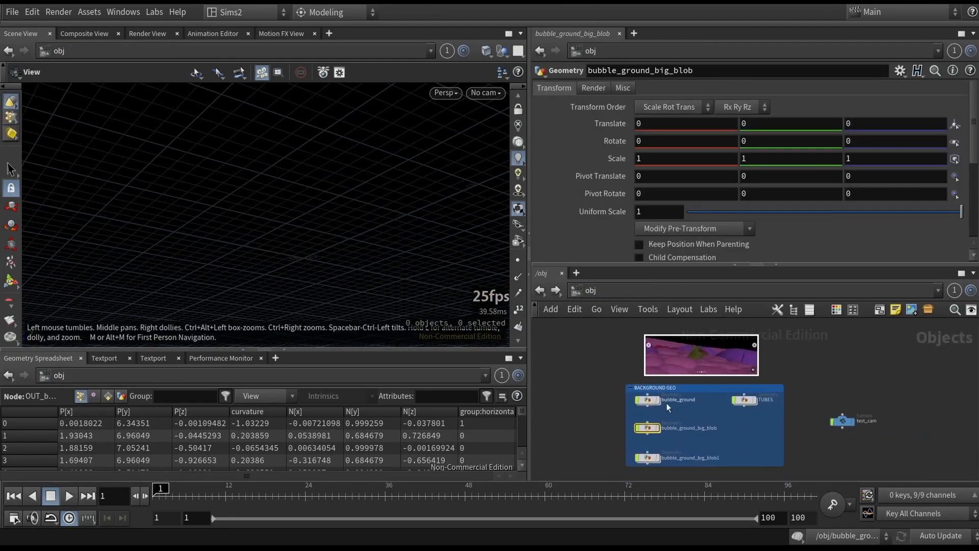
scroll(665, 409, up, 4)
middle_drag(656, 474, 681, 417)
double_click(653, 415)
middle_drag(704, 346, 686, 391)
scroll(686, 391, up, 4)
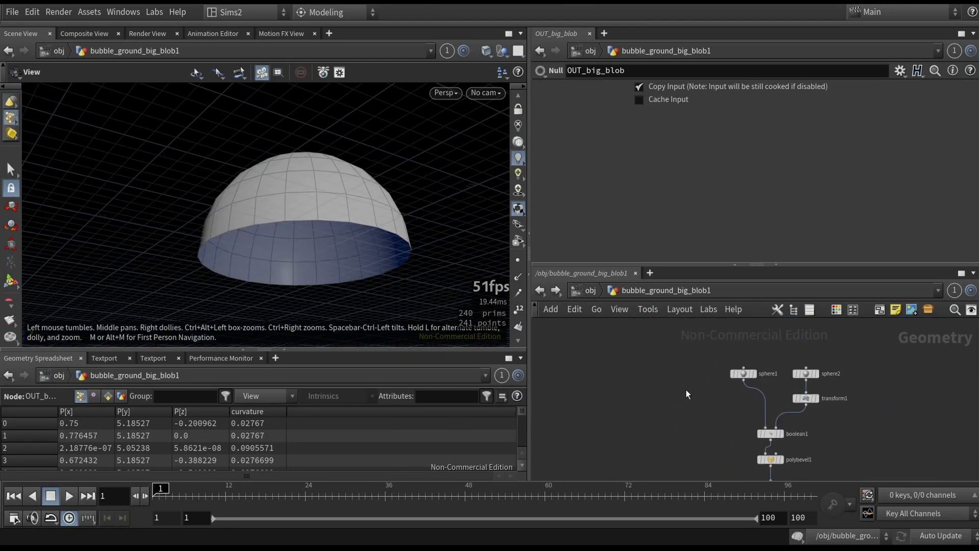
- Display the sphere1 node to inspect the source sphere, then return to the object level
click(755, 368)
key(r)
drag(367, 244, 393, 230)
middle_drag(753, 456, 724, 406)
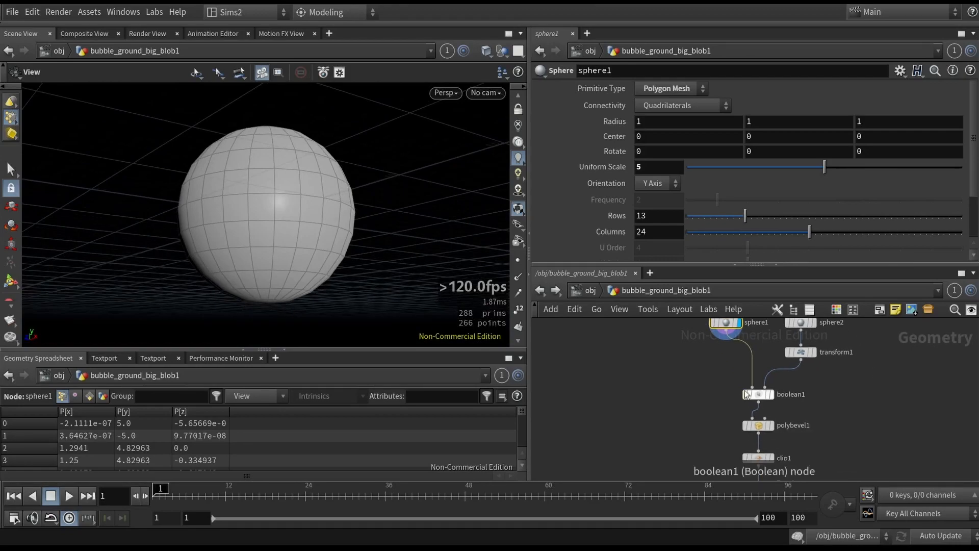
drag(294, 240, 300, 271)
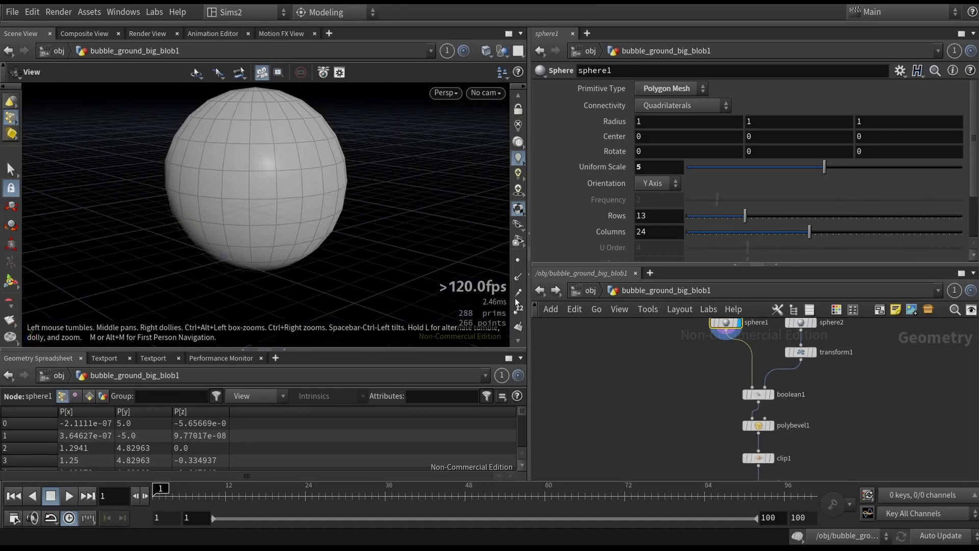
click(590, 290)
mouse_move(782, 378)
middle_down()
mouse_move(779, 392)
mouse_move(774, 375)
mouse_move(770, 384)
middle_up()
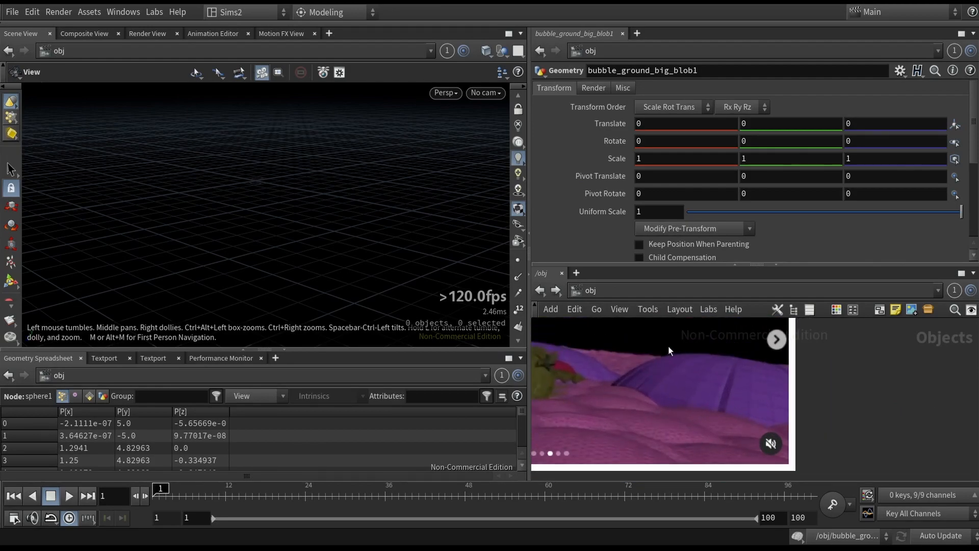
- Go back into the bubble_ground_big_blob1 network and display the boolean1 node
click(540, 294)
click(750, 387)
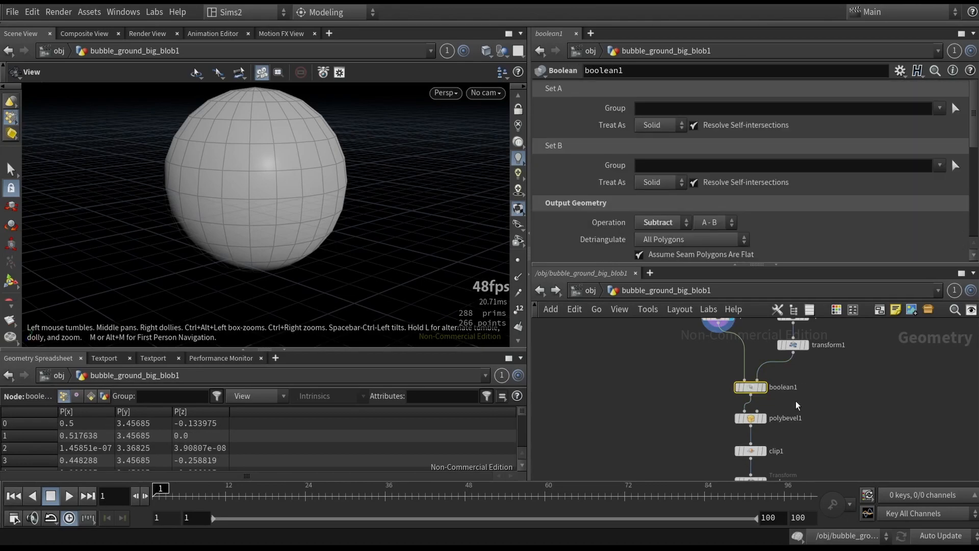
click(764, 387)
key(f)
middle_drag(793, 357, 809, 341)
- Inspect polybevel1's abseams group and distance, then reselect boolean1
click(765, 427)
click(744, 372)
click(757, 373)
scroll(274, 170, up, 5)
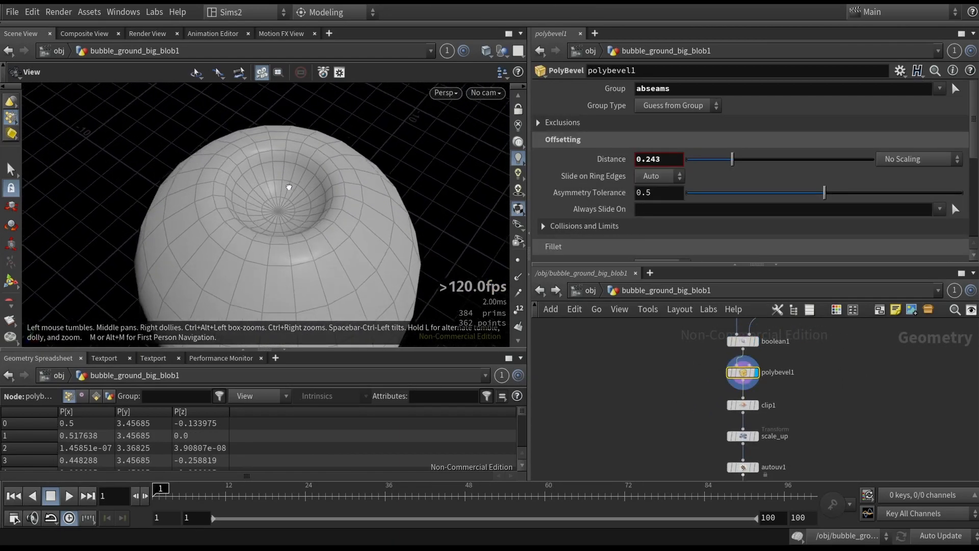
drag(674, 351, 738, 338)
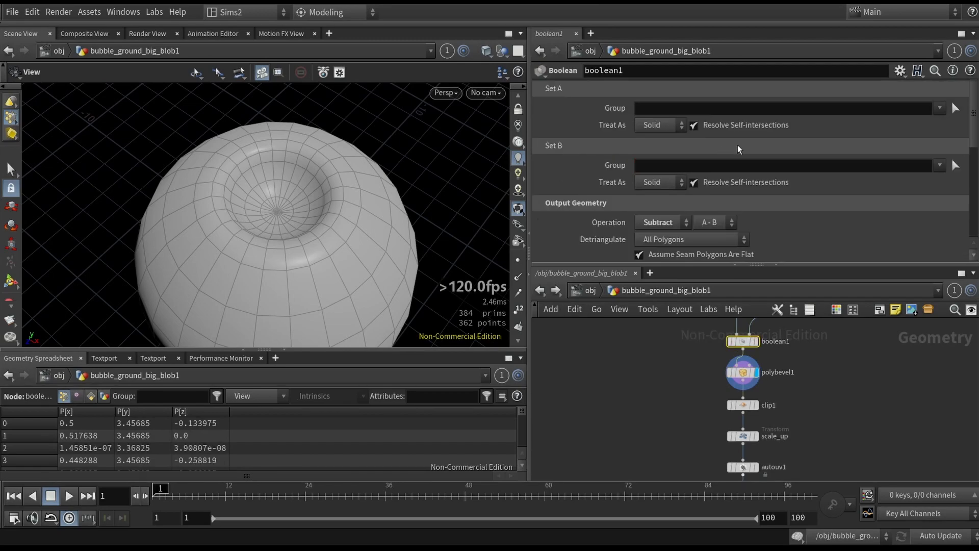
- Scroll boolean1's parameters to view its output edge groups, including A-B Seams
scroll(738, 145, down, 8)
scroll(732, 146, down, 3)
click(548, 251)
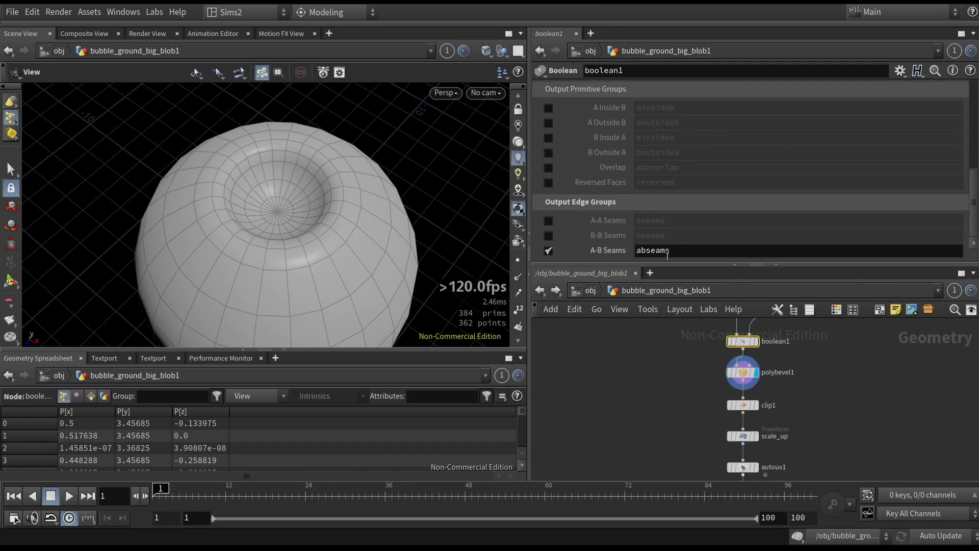
- Toggle polybevel1's bypass to compare the seam with and without the bevel, and switch to shaded display
click(742, 373)
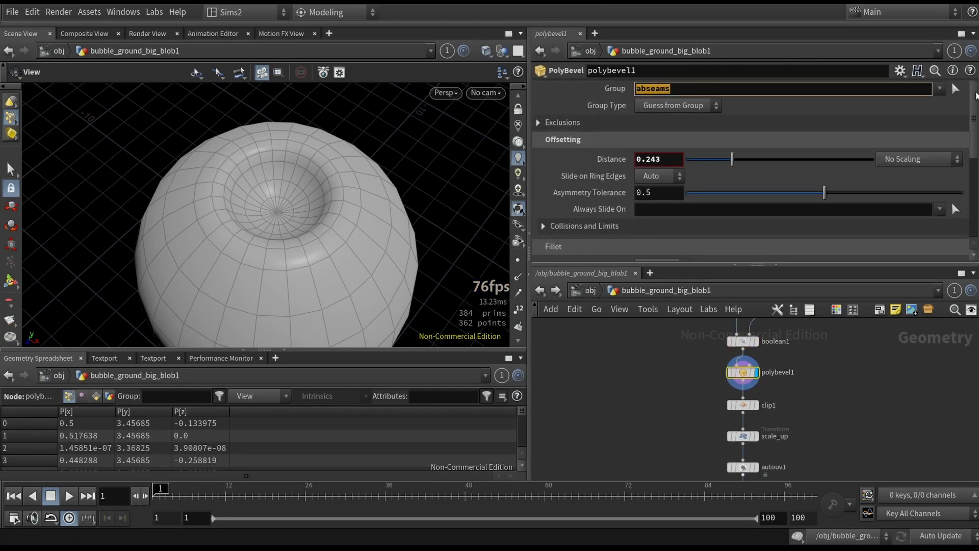
double_click(764, 372)
click(693, 379)
click(722, 373)
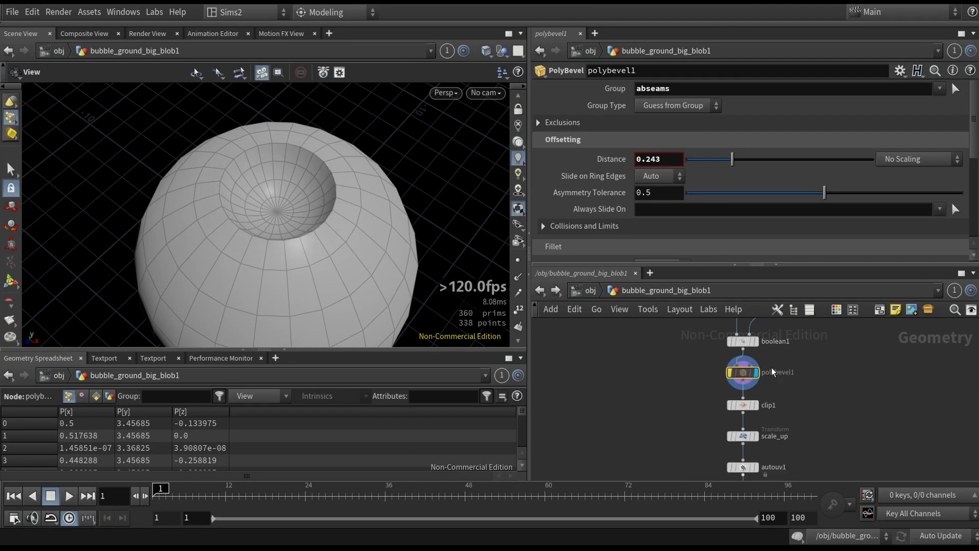
key(b)
key(b)
key(shift+w)
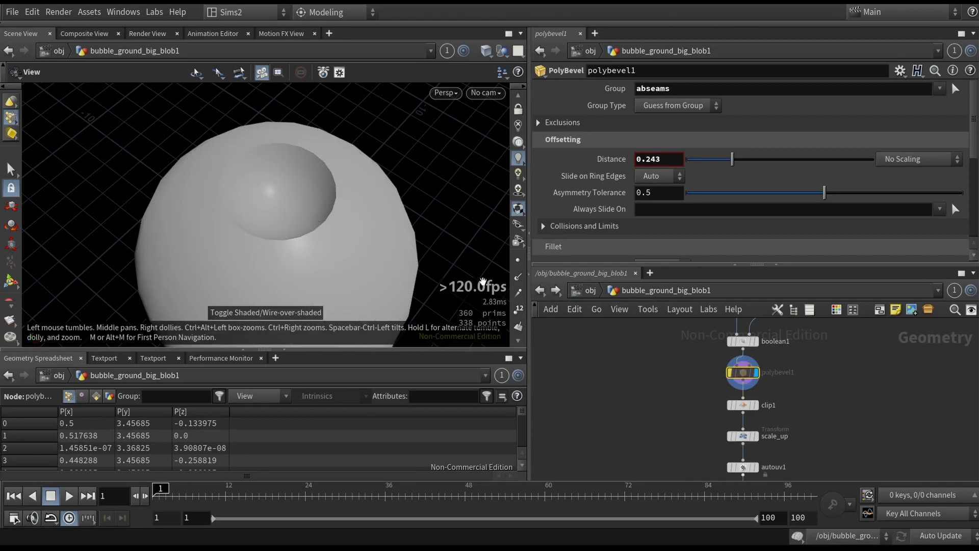
key(b)
- Display the clip1 node to inspect the clipped dome
middle_drag(821, 401, 804, 384)
scroll(804, 383, up, 3)
click(758, 383)
key(r)
drag(428, 269, 360, 136)
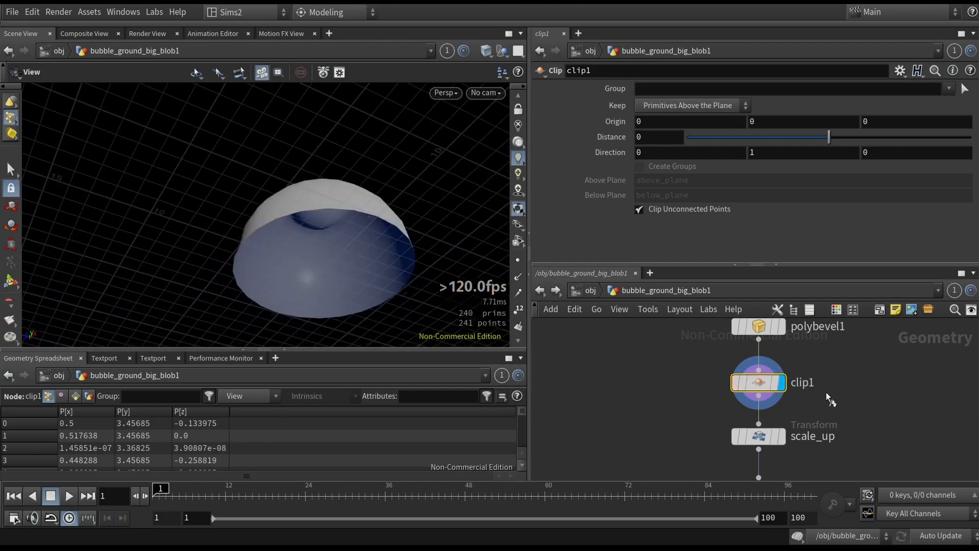
- Display the scale_up and autouv1 nodes to check the scaled, UV-mapped dome
middle_drag(834, 401, 789, 357)
drag(647, 417, 763, 385)
key(r)
key(f)
drag(390, 266, 395, 316)
drag(631, 451, 806, 469)
key(r)
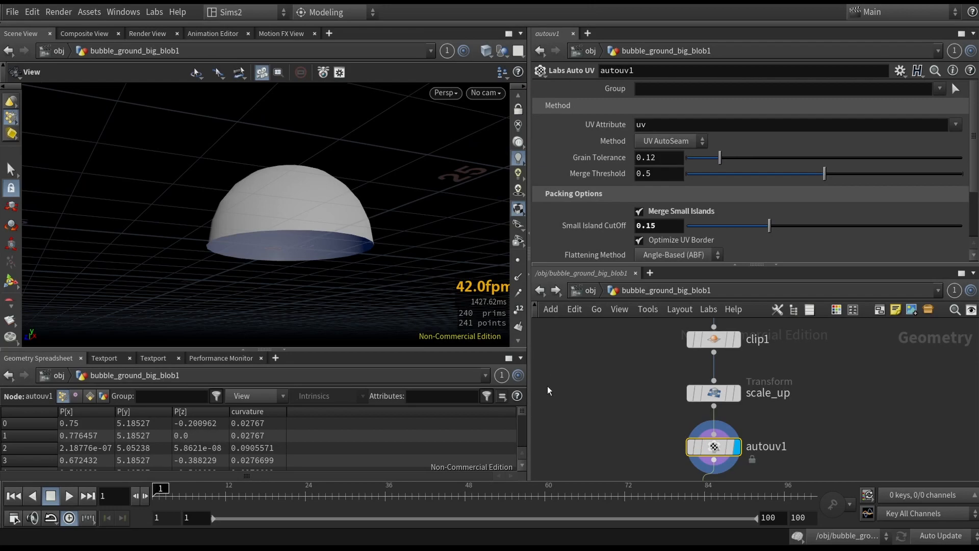
- Preview the UV view, return to perspective and display the OUT_big_blob node
middle_drag(602, 438, 603, 398)
drag(639, 436, 725, 476)
key(space+5)
key(space+1)
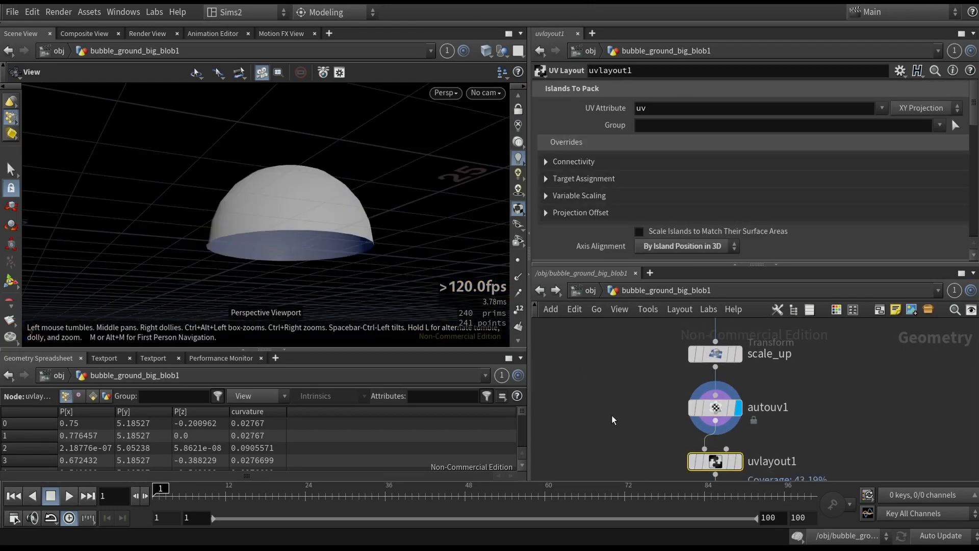
middle_drag(619, 409, 614, 369)
click(685, 434)
key(r)
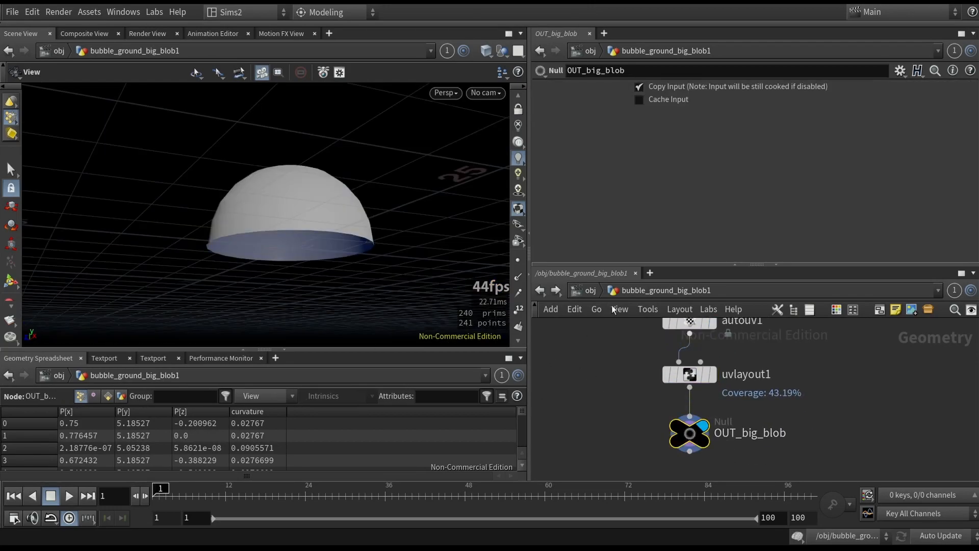
- Go to the object level and open the TUBES network to view its geometry
click(583, 294)
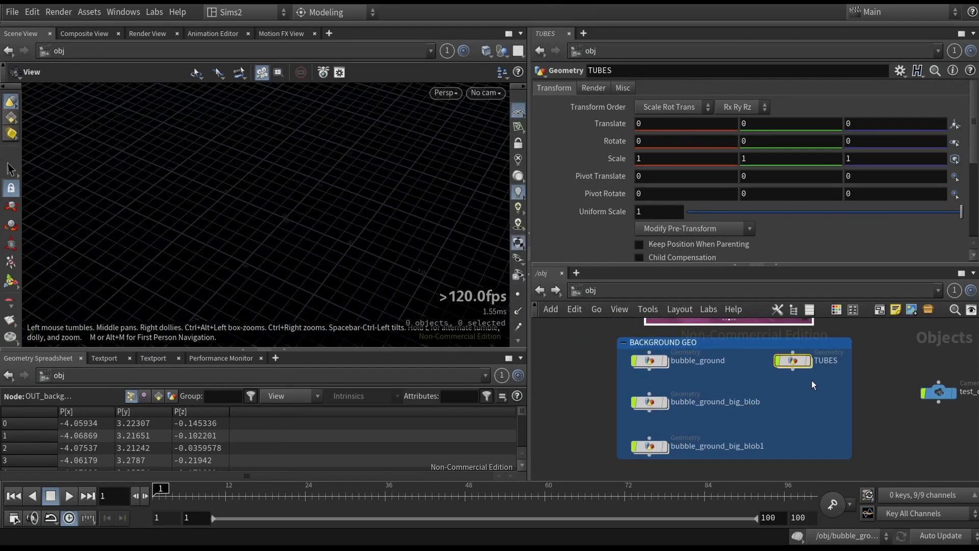
double_click(793, 360)
drag(387, 297, 346, 244)
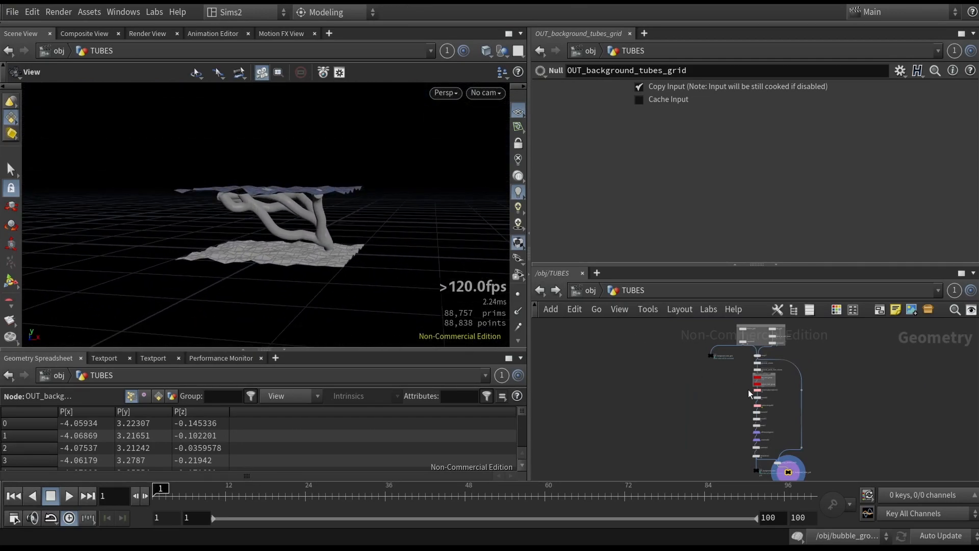
drag(350, 291, 426, 230)
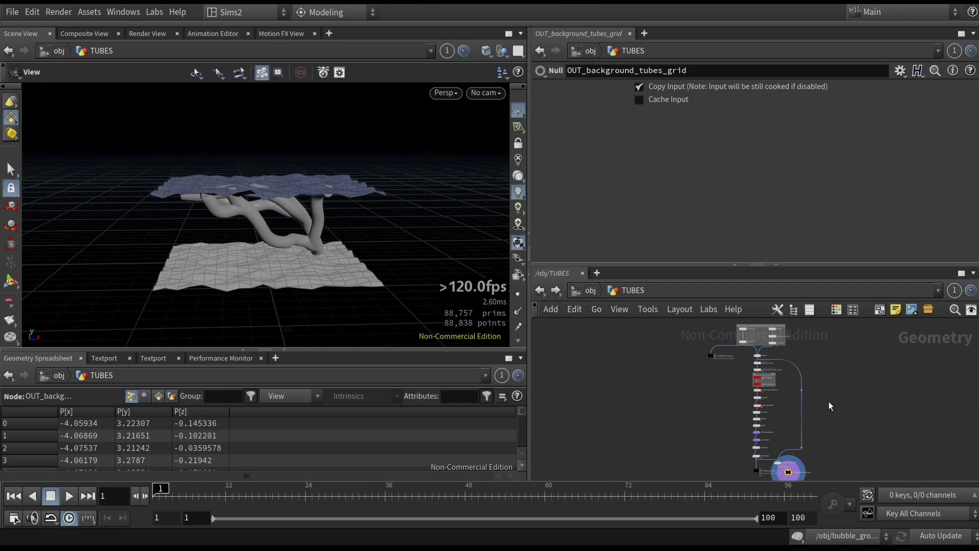
- Inspect the bottom_start_group and top_start_group nodes' settings
scroll(791, 355, up, 6)
click(738, 409)
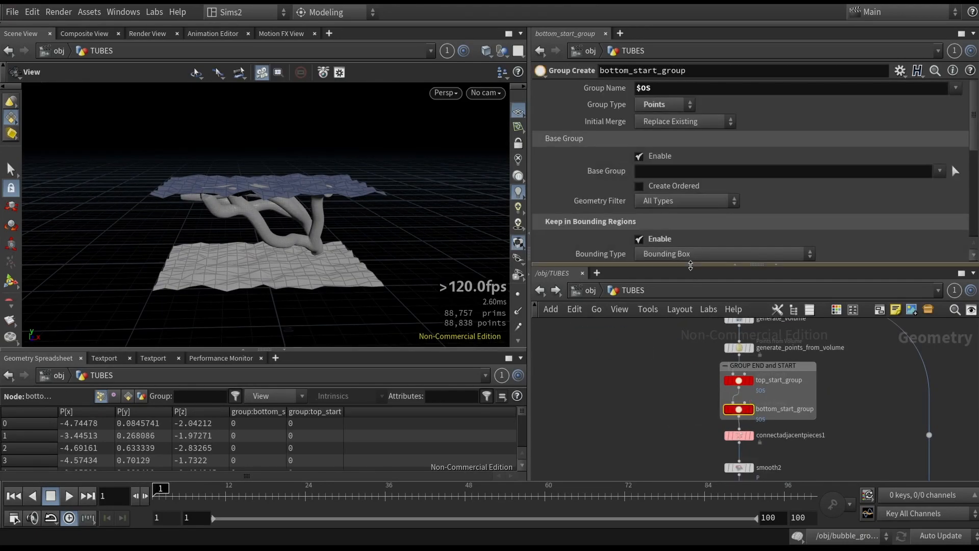
scroll(707, 223, down, 5)
scroll(744, 192, down, 2)
drag(743, 249, 811, 250)
click(728, 382)
mouse_move(392, 249)
mouse_down()
mouse_move(328, 250)
mouse_move(454, 256)
mouse_move(403, 254)
mouse_up()
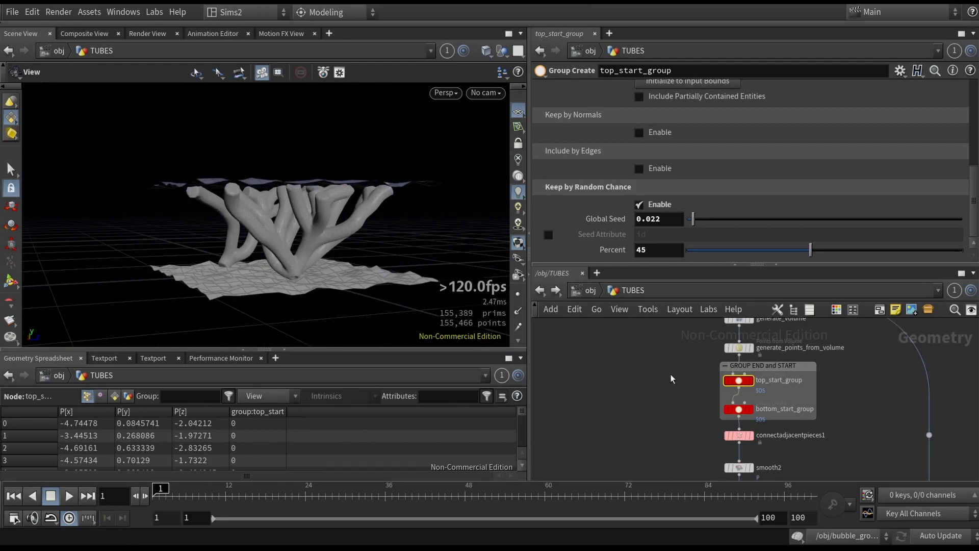
- Adjust top_start_group's random-chance Global Seed and Percent sliders, orbiting the view to compare the tube layouts
drag(695, 221, 720, 225)
drag(401, 264, 340, 281)
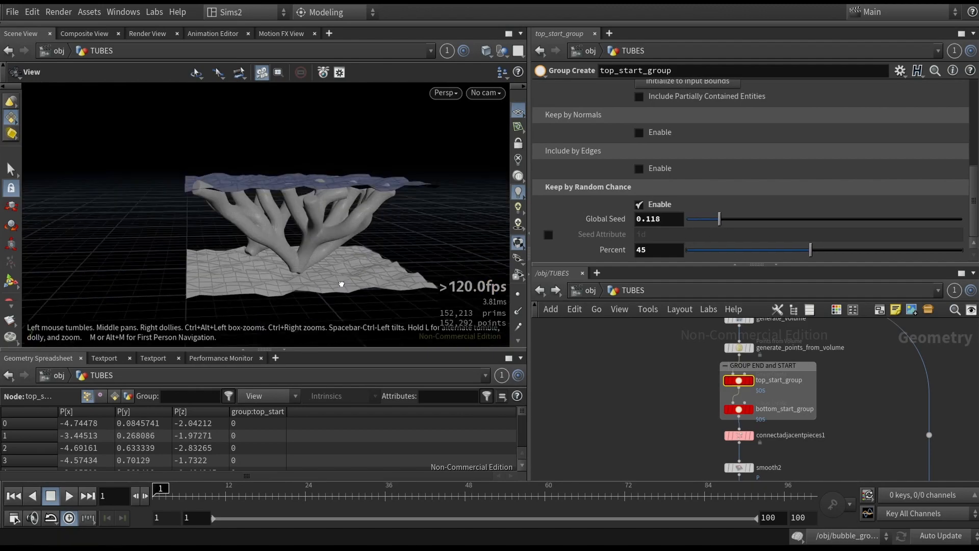
drag(779, 253, 708, 256)
drag(377, 273, 286, 276)
drag(369, 247, 259, 242)
drag(720, 220, 761, 221)
- Lower bottom_start_group's random-chance Percent, then set top_start_group's Global Seed to 0.096
click(739, 410)
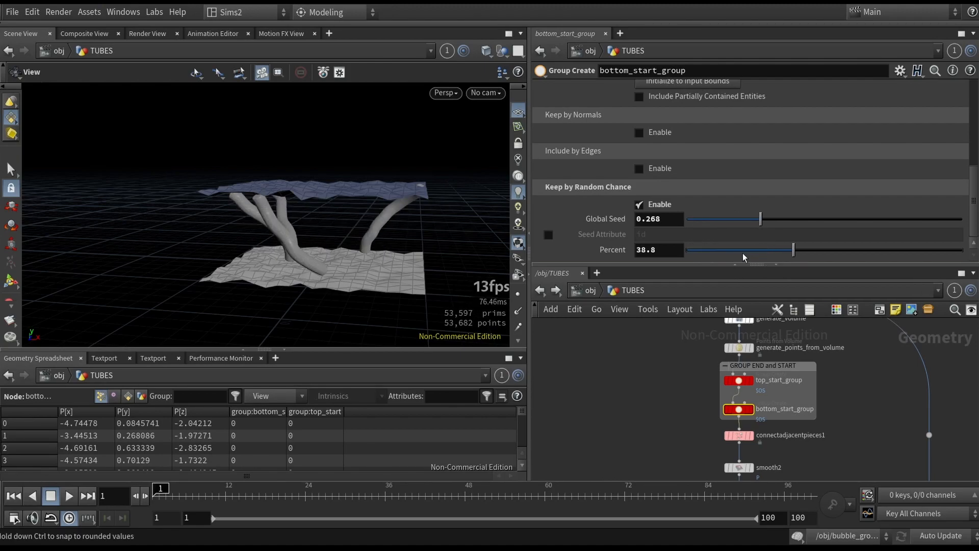
drag(794, 250, 712, 255)
click(738, 380)
drag(765, 220, 715, 218)
alt+drag(296, 234, 352, 279)
- Display the bottom_grid node to view the base grid's size and row and column settings
scroll(681, 414, down, 2)
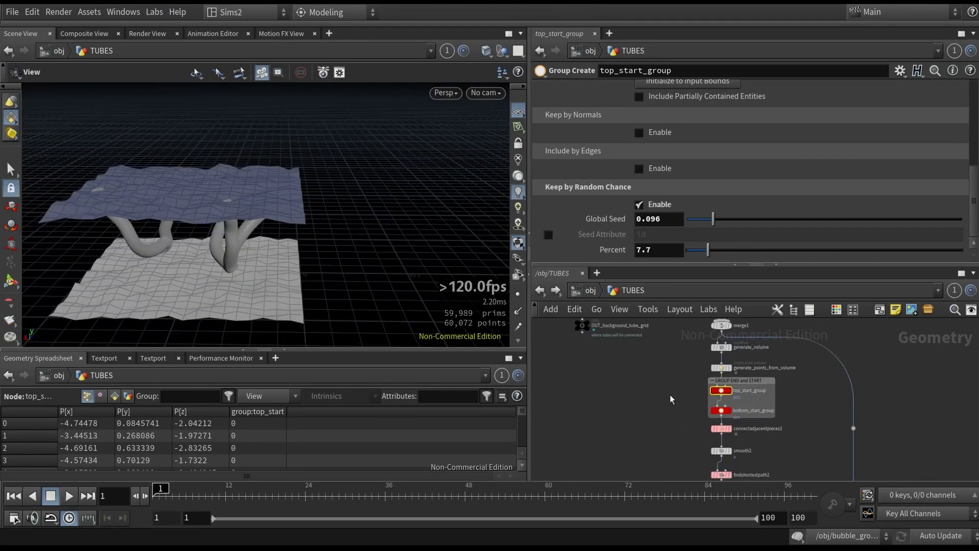
scroll(673, 401, down, 1)
middle_drag(673, 400, 671, 463)
scroll(641, 337, up, 1)
scroll(661, 343, up, 3)
middle_drag(672, 347, 593, 383)
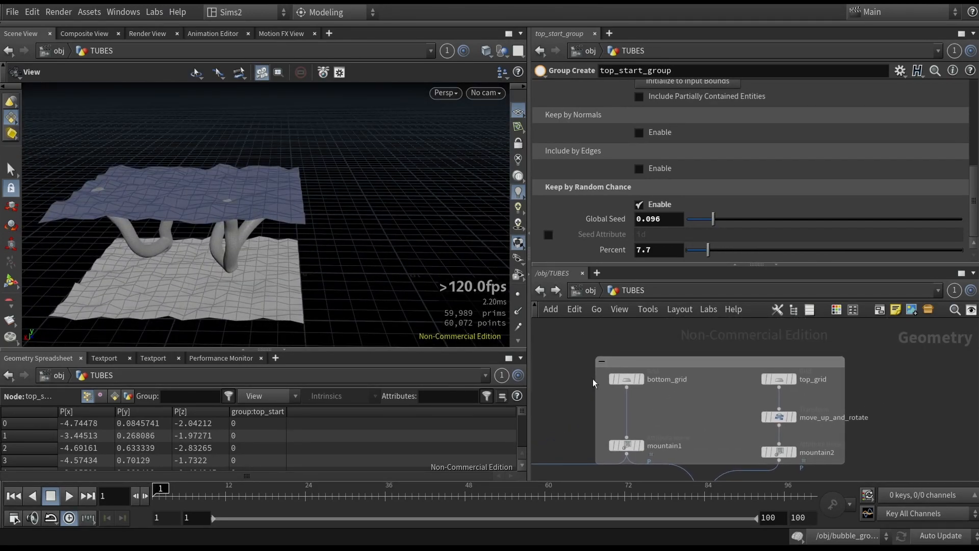
click(641, 380)
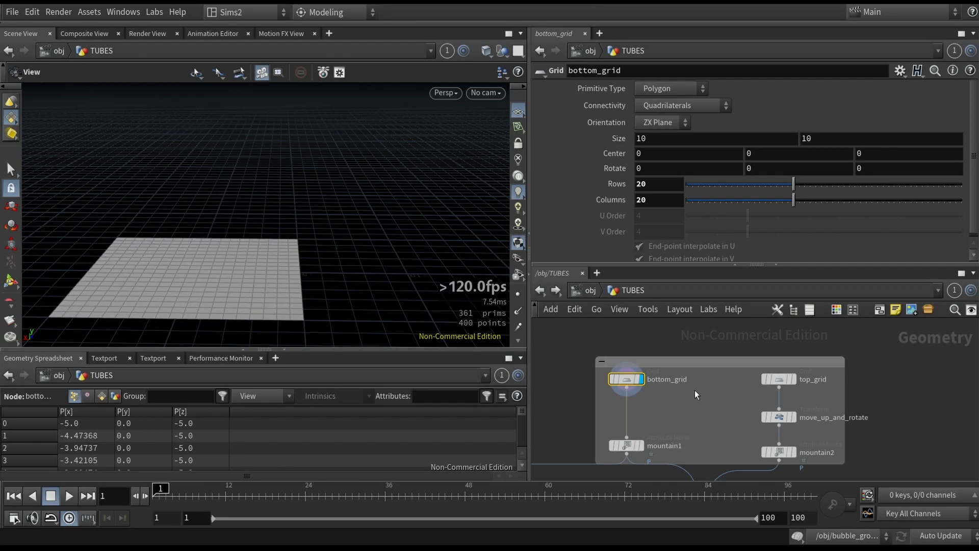
- Display the mountain1 and mountain2 noise nodes to view the two deformed grids
middle_drag(669, 419, 687, 364)
drag(655, 400, 687, 410)
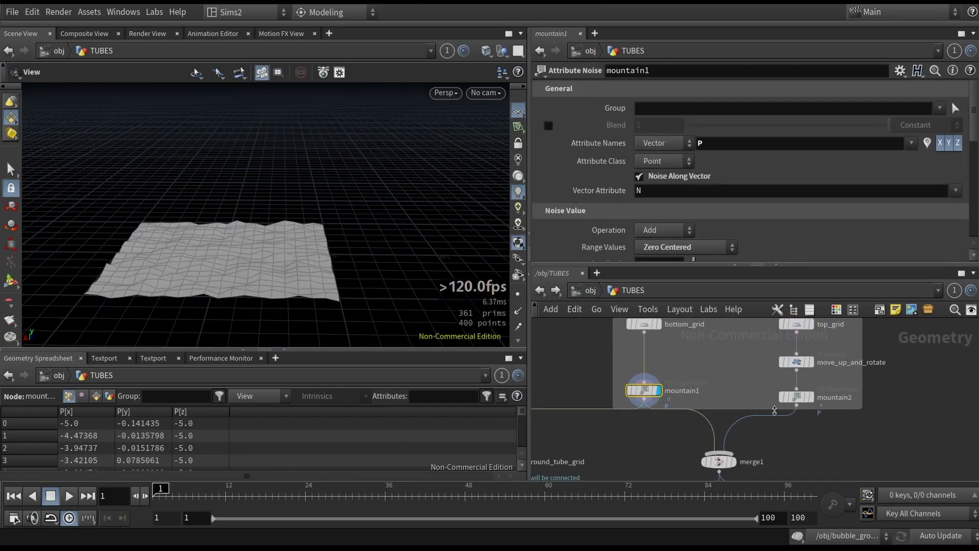
drag(385, 304, 303, 245)
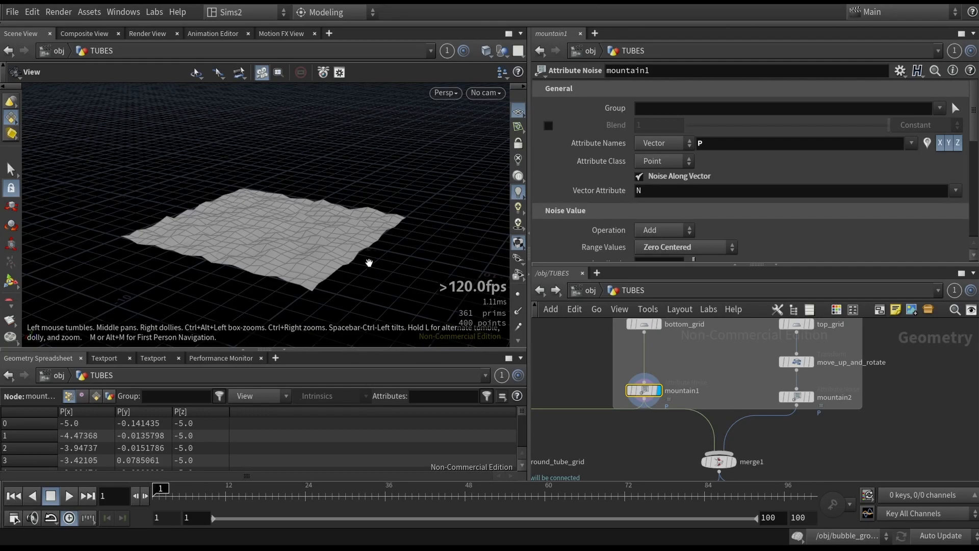
drag(370, 263, 332, 251)
click(786, 397)
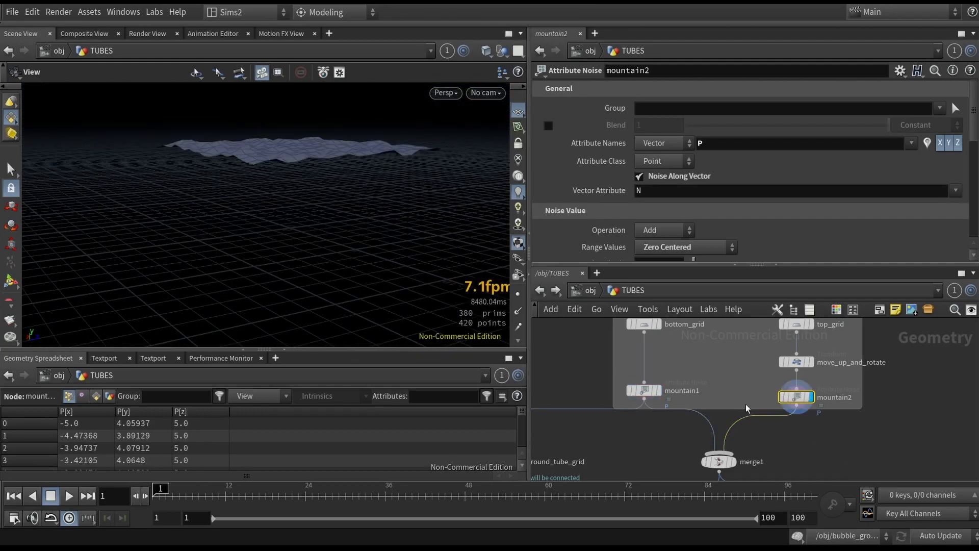
drag(396, 274, 406, 203)
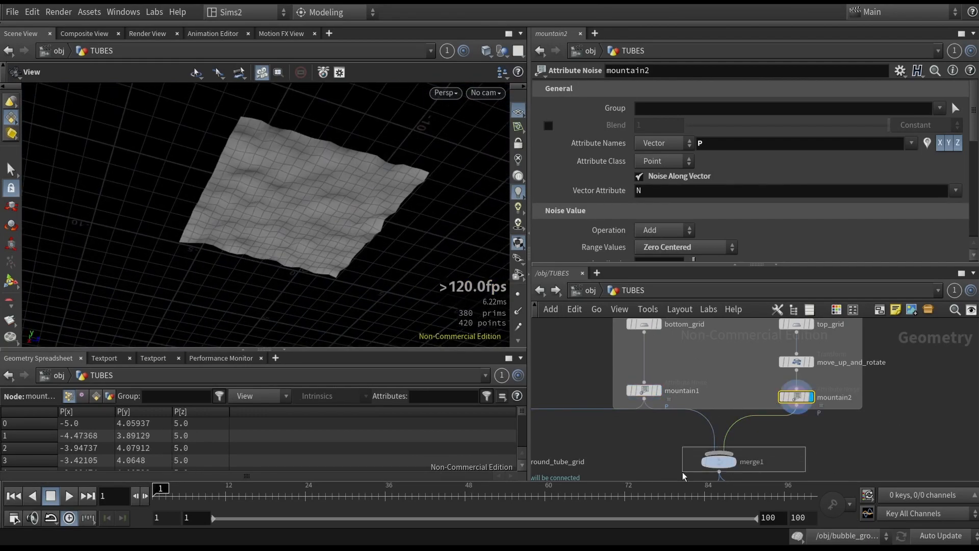
- Display the merge1 node to view both noisy grids combined
drag(696, 470, 692, 472)
click(733, 462)
scroll(637, 415, down, 2)
drag(346, 259, 318, 290)
middle_drag(662, 477, 649, 402)
scroll(649, 402, up, 4)
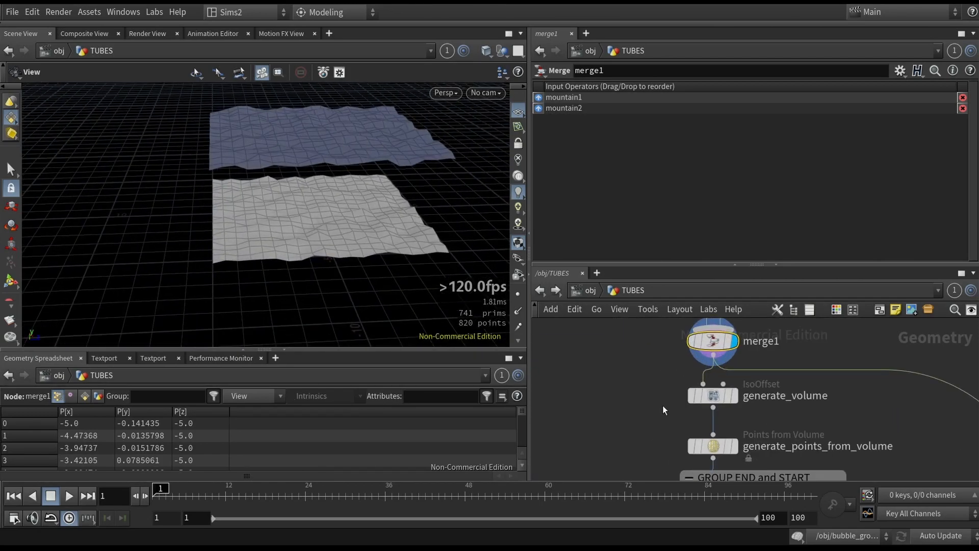
- Display the generate_volume IsoOffset node to view the fog volume and its bounds settings
drag(655, 386, 703, 405)
click(735, 396)
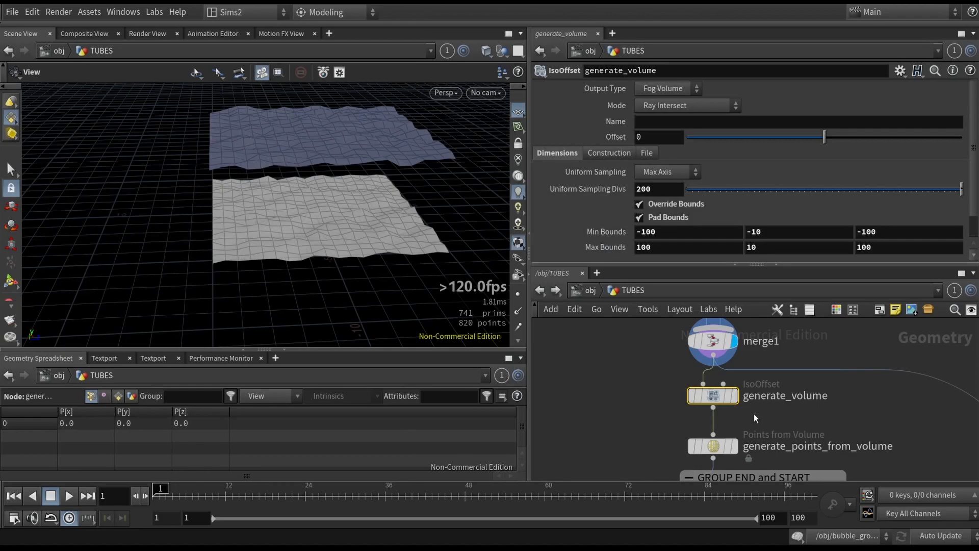
drag(344, 240, 379, 245)
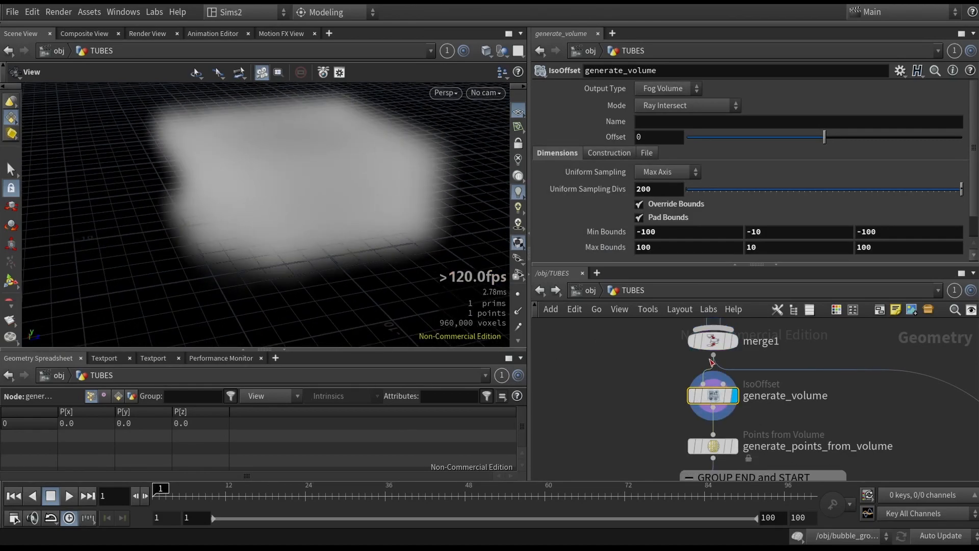
click(714, 396)
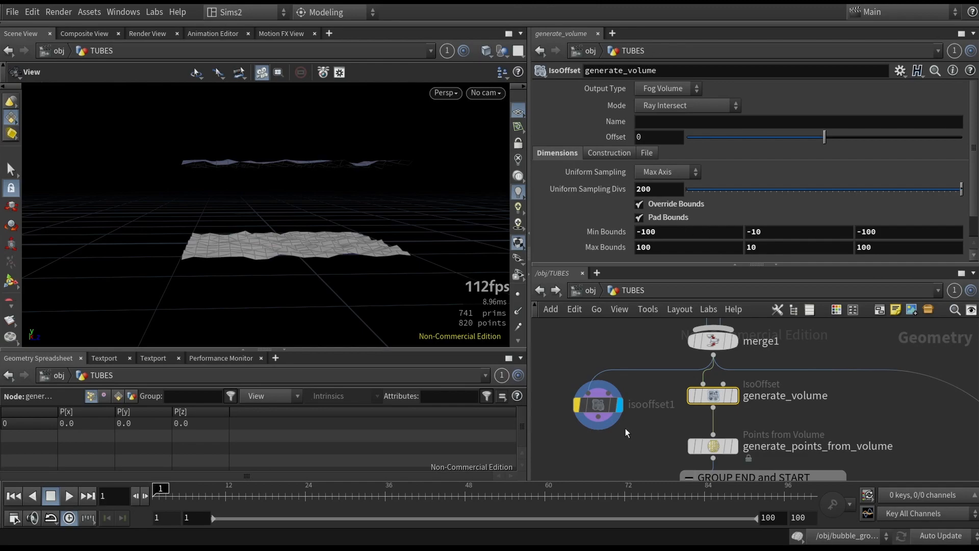
drag(626, 432, 582, 370)
key(Delete)
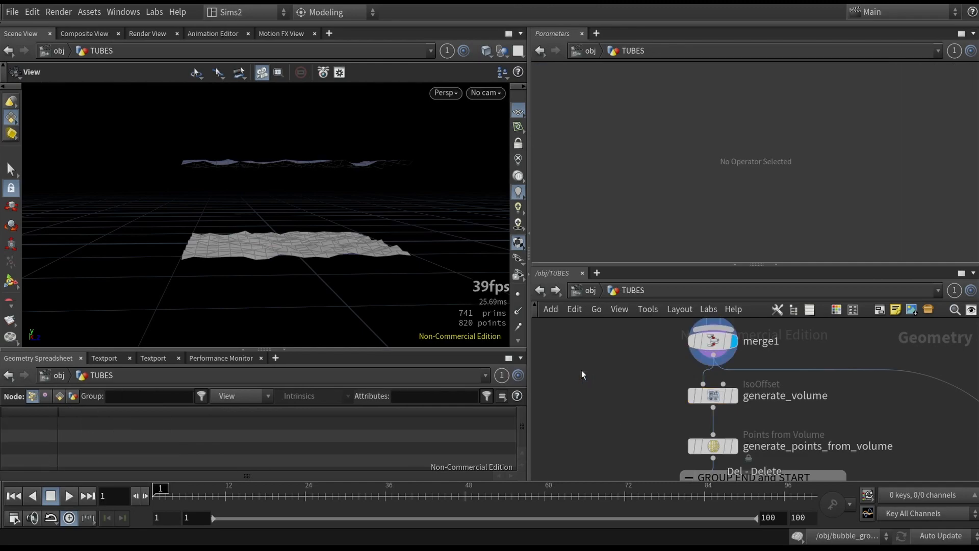
- Display the generate_points_from_volume node to view the scattered points filling the volume
click(714, 396)
middle_drag(651, 458, 621, 439)
click(708, 433)
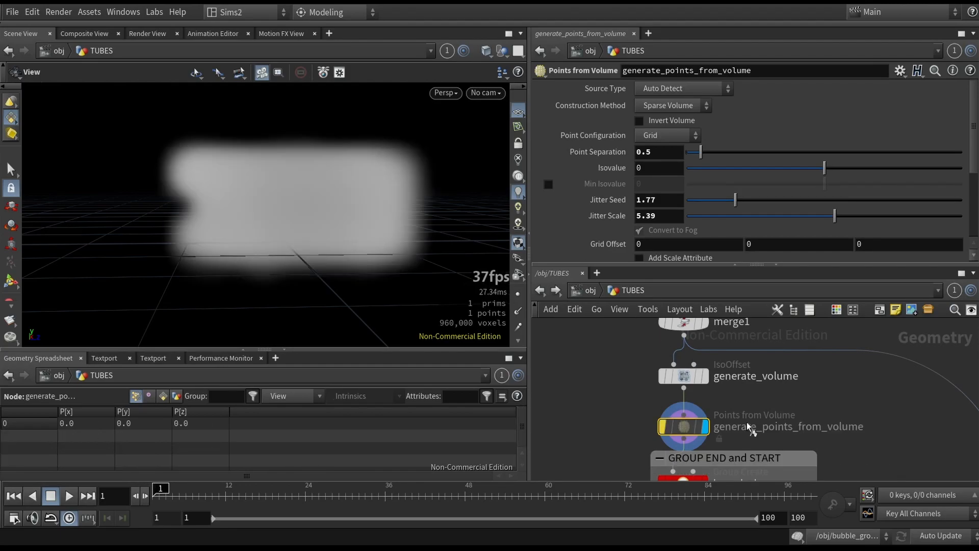
scroll(337, 201, up, 4)
drag(338, 201, 281, 223)
click(518, 294)
scroll(347, 198, down, 3)
click(518, 295)
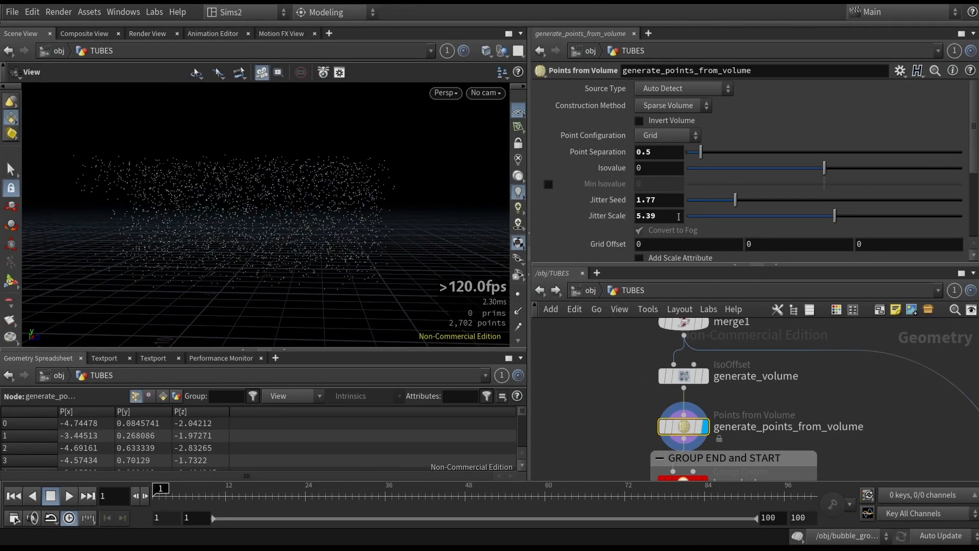
mouse_move(735, 199)
mouse_down()
mouse_move(697, 201)
mouse_move(735, 200)
mouse_up()
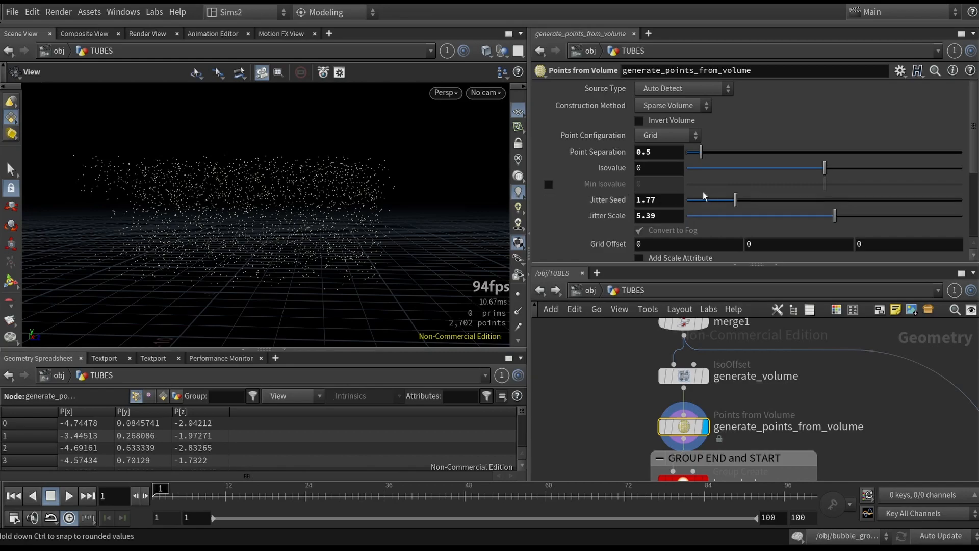
- Set the points' Jitter Scale to 0 to show the regular grid, then to 3.55
drag(833, 217, 687, 217)
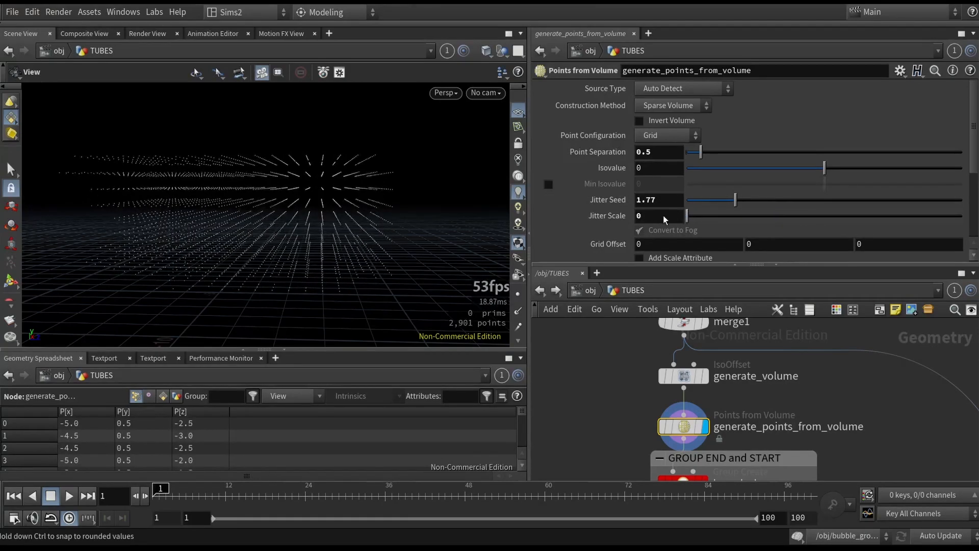
drag(372, 217, 338, 221)
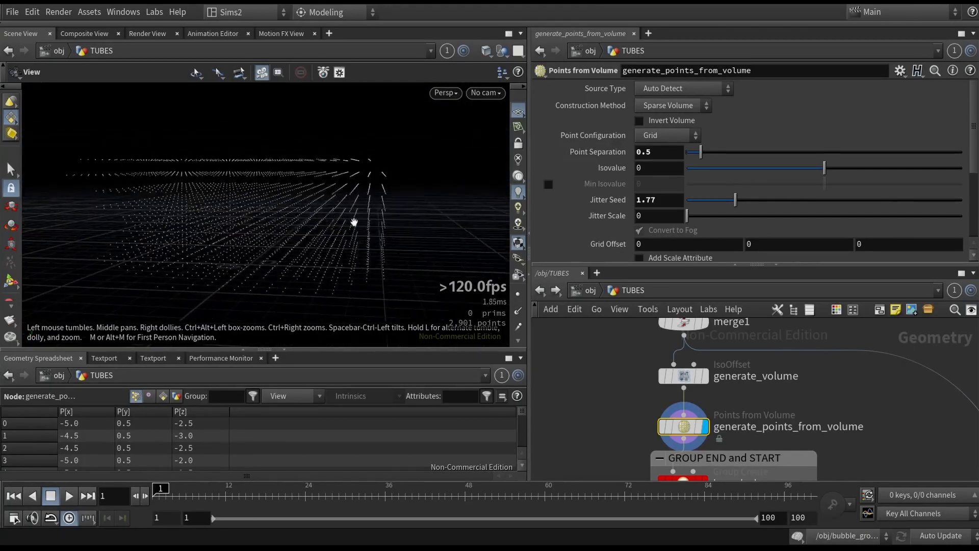
drag(687, 216, 770, 216)
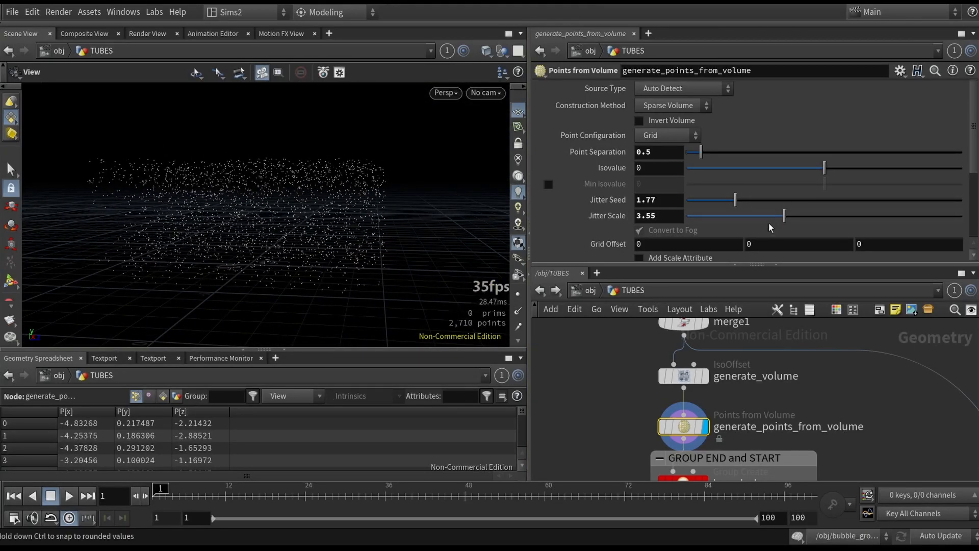
- Display top_start_group and review its bounding box at the top of the point cloud
scroll(587, 373, down, 4)
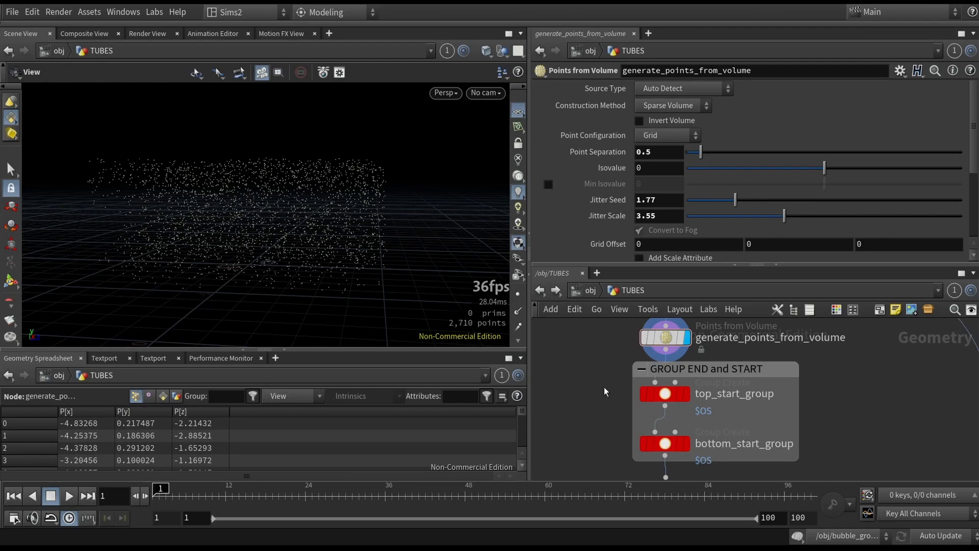
click(665, 393)
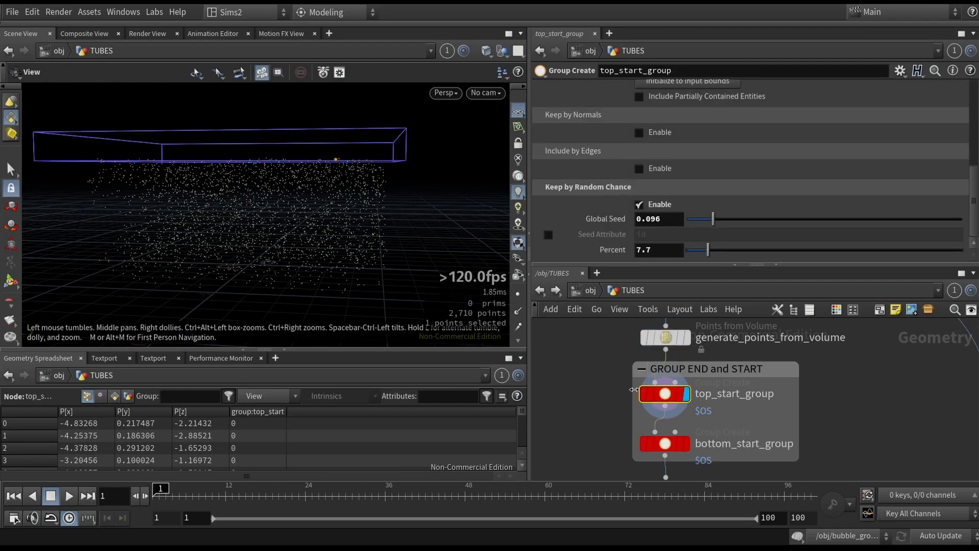
alt+drag(392, 173, 363, 202)
alt+drag(316, 114, 334, 176)
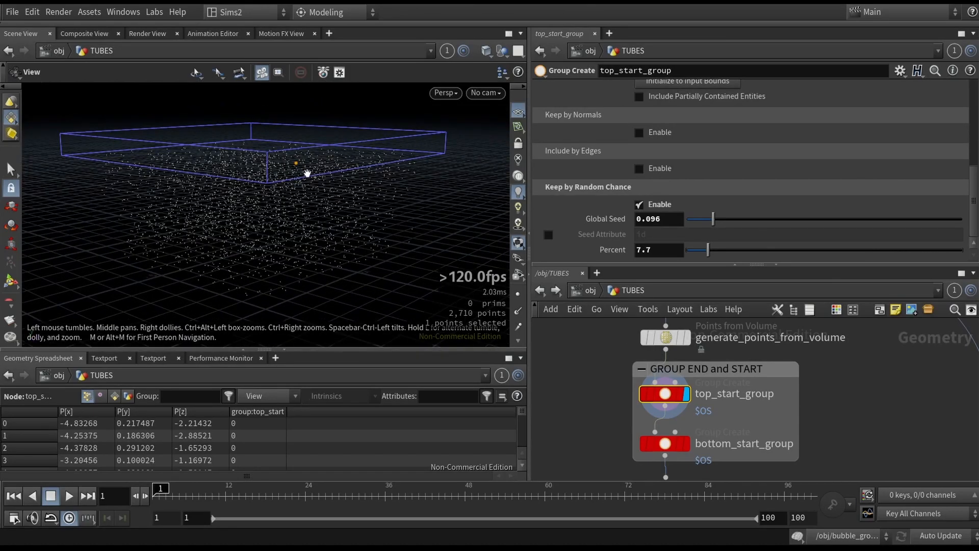
scroll(602, 202, up, 8)
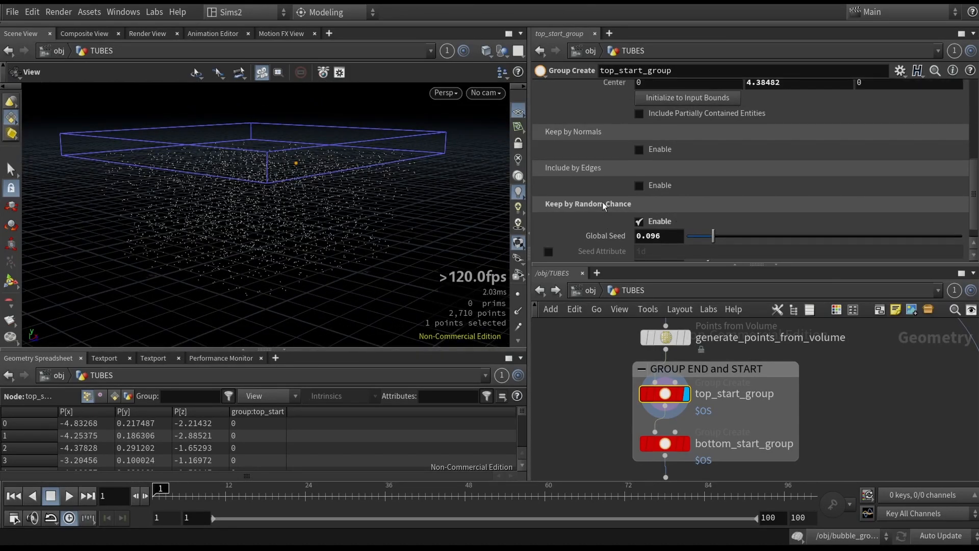
scroll(583, 159, down, 3)
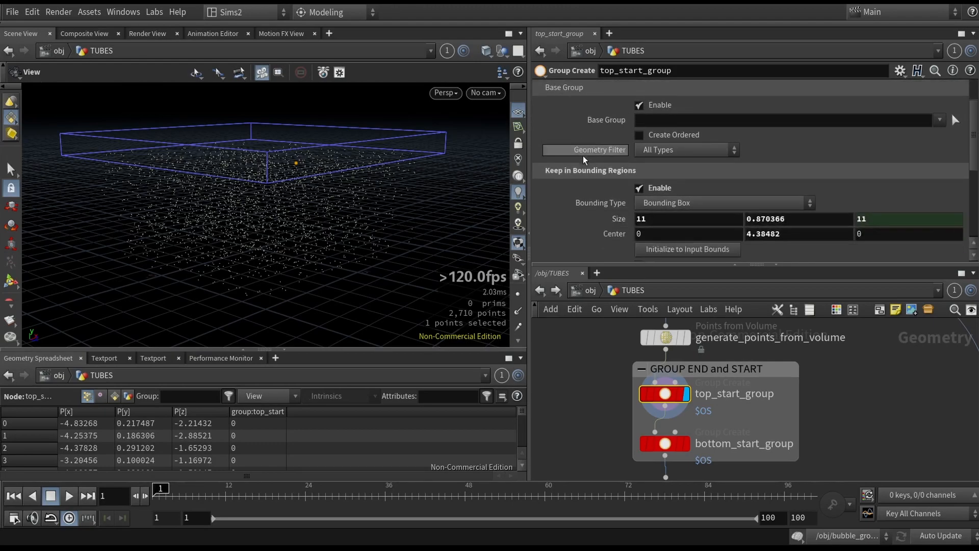
- Toggle the bounding-region and random-chance filters off and back on to compare the grouped points
click(639, 189)
click(643, 190)
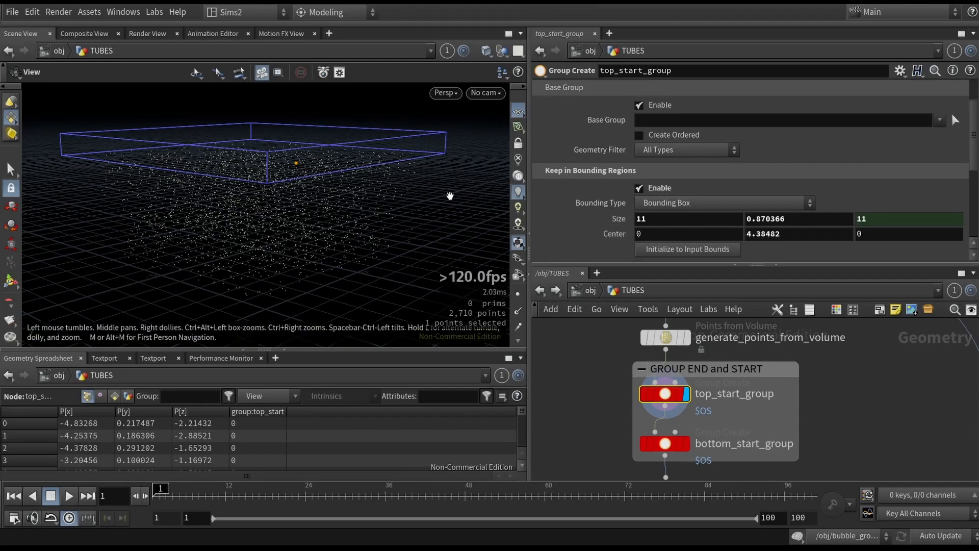
scroll(626, 219, down, 10)
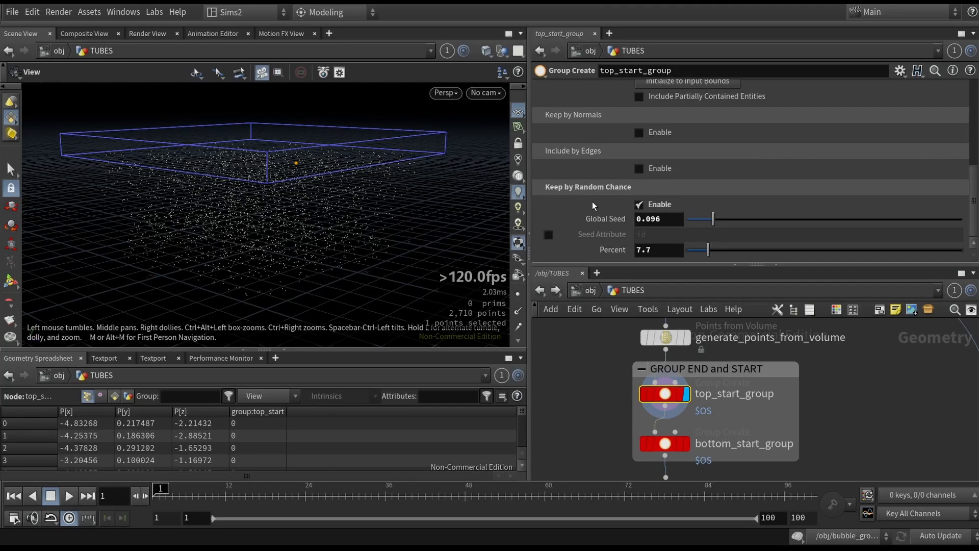
click(648, 205)
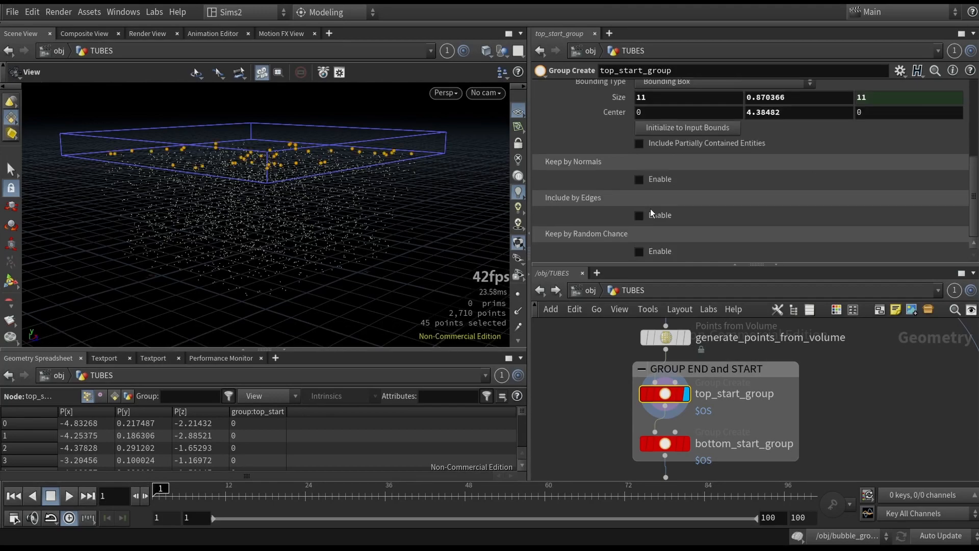
click(650, 250)
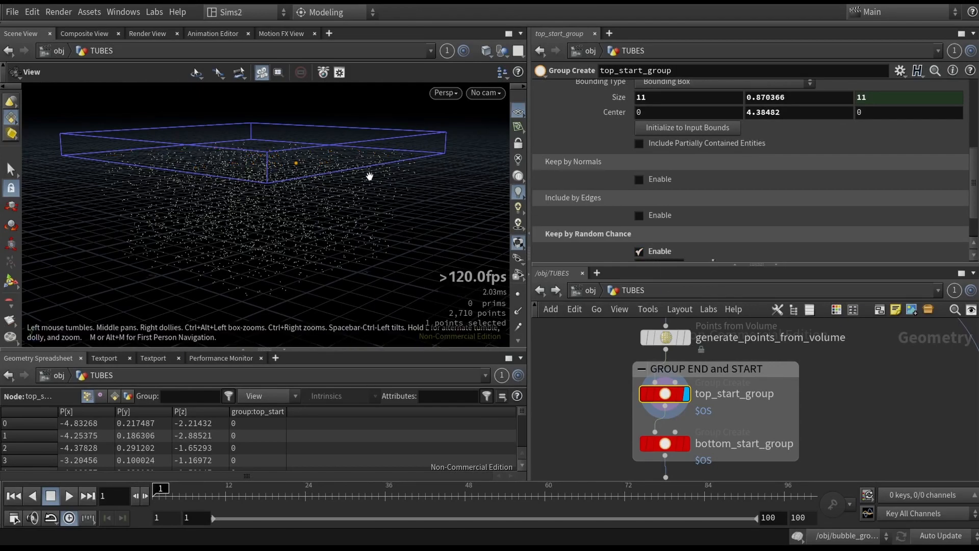
- Display bottom_start_group and set its random-chance Percent to 8.3
click(685, 443)
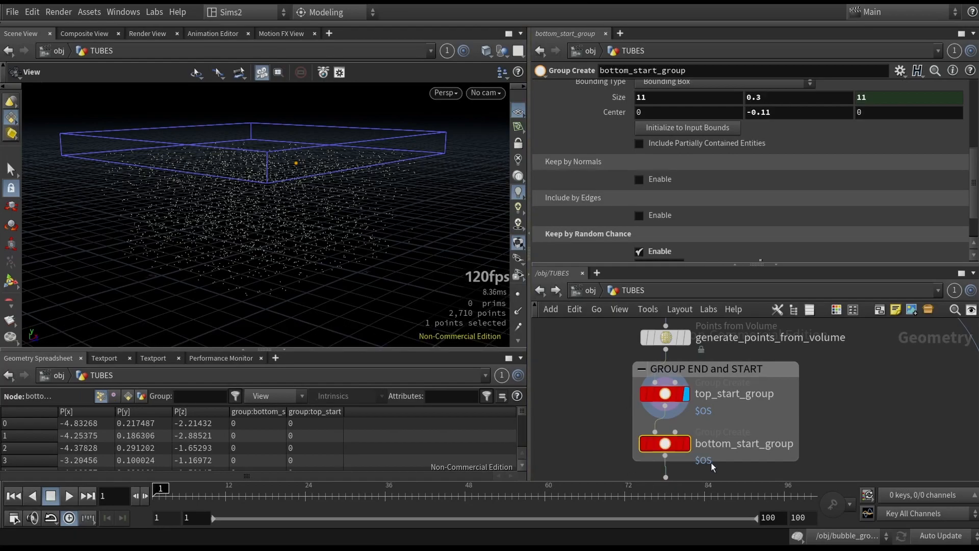
drag(283, 252, 334, 240)
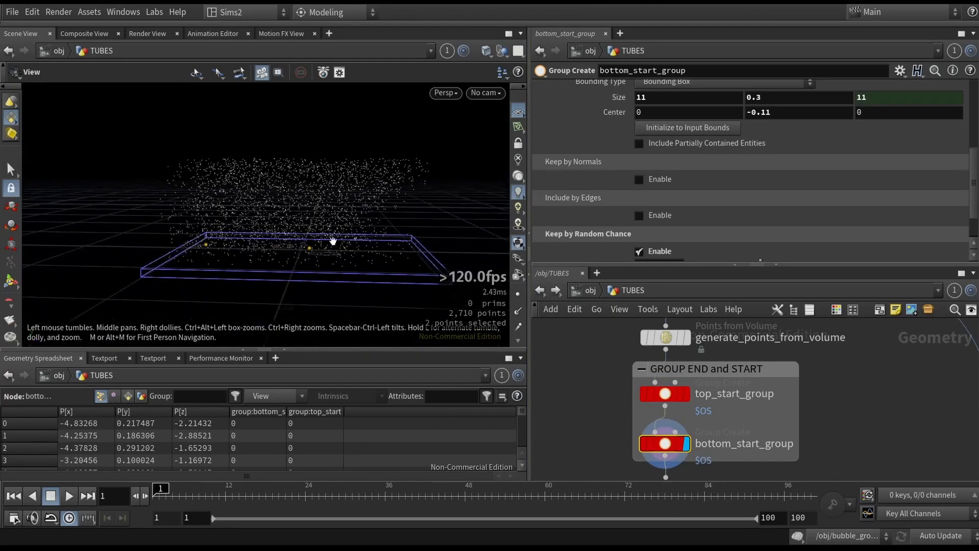
scroll(682, 240, down, 2)
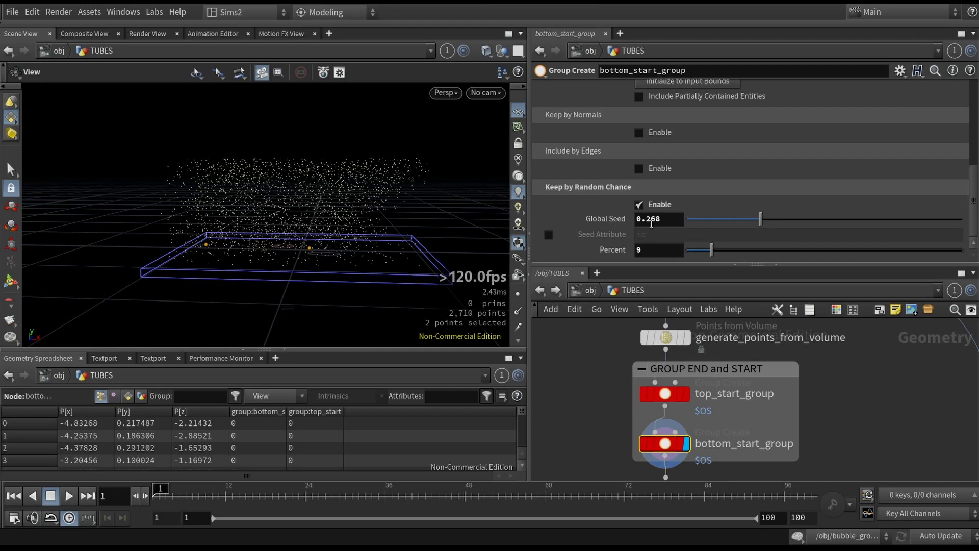
mouse_move(712, 249)
mouse_down()
mouse_move(746, 252)
mouse_move(736, 265)
mouse_move(701, 259)
mouse_move(725, 260)
mouse_move(712, 259)
mouse_up()
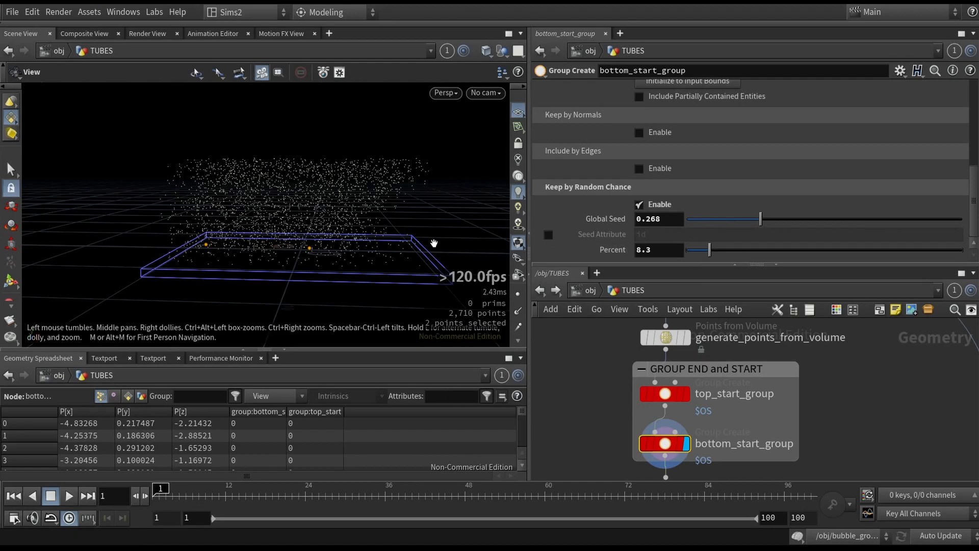
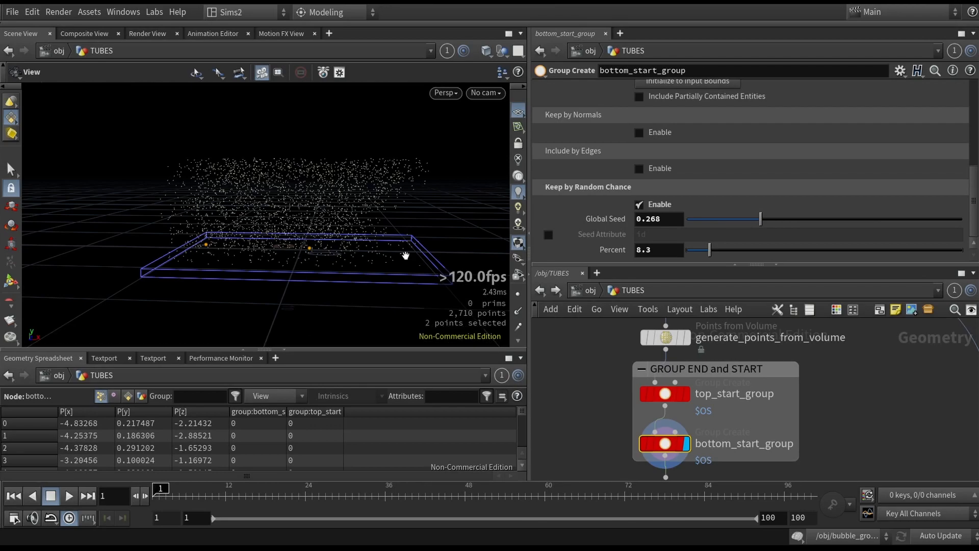
- Set bottom_start_group's random-chance Percent to 10, then display the connectadjacentpieces1 node
mouse_move(709, 250)
mouse_down()
mouse_move(874, 252)
mouse_move(855, 261)
mouse_move(720, 251)
mouse_up()
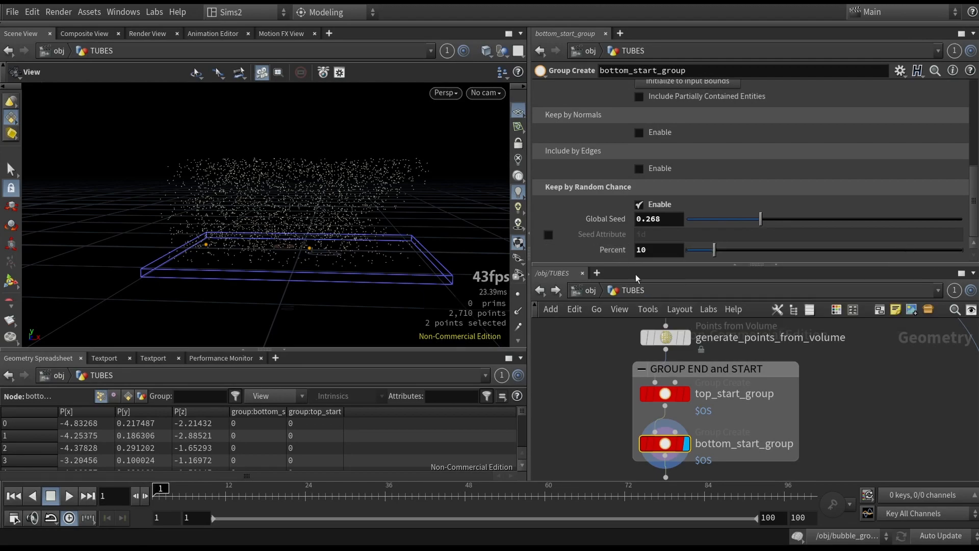
middle_drag(820, 439, 835, 355)
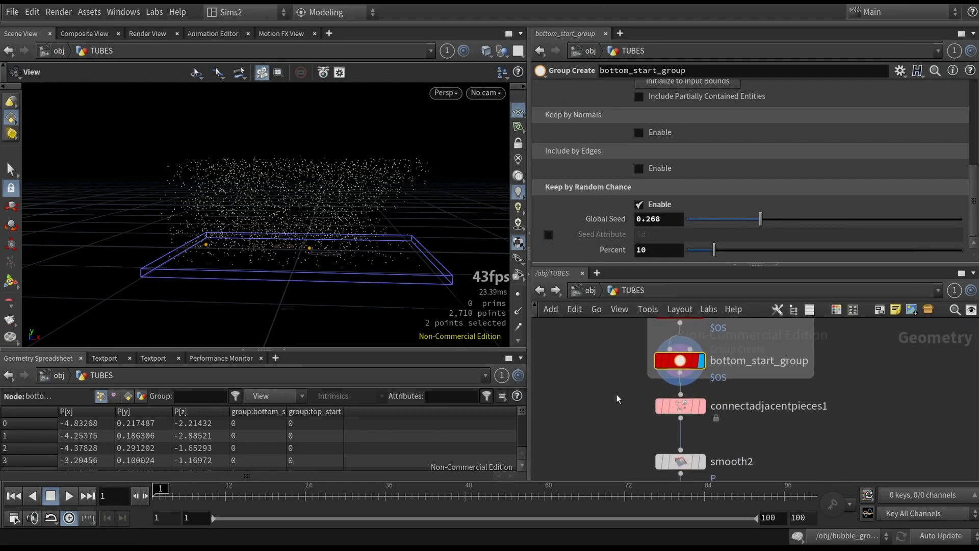
click(684, 407)
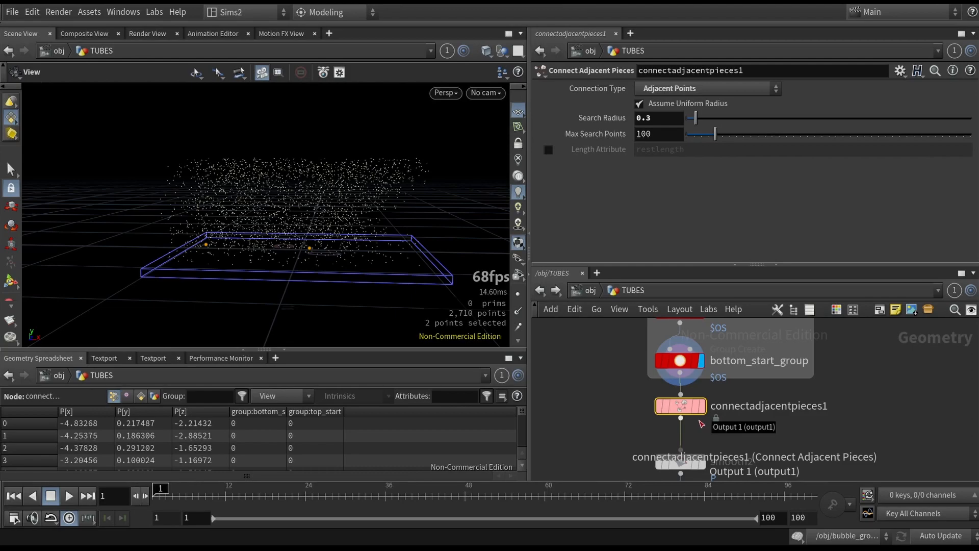
click(702, 406)
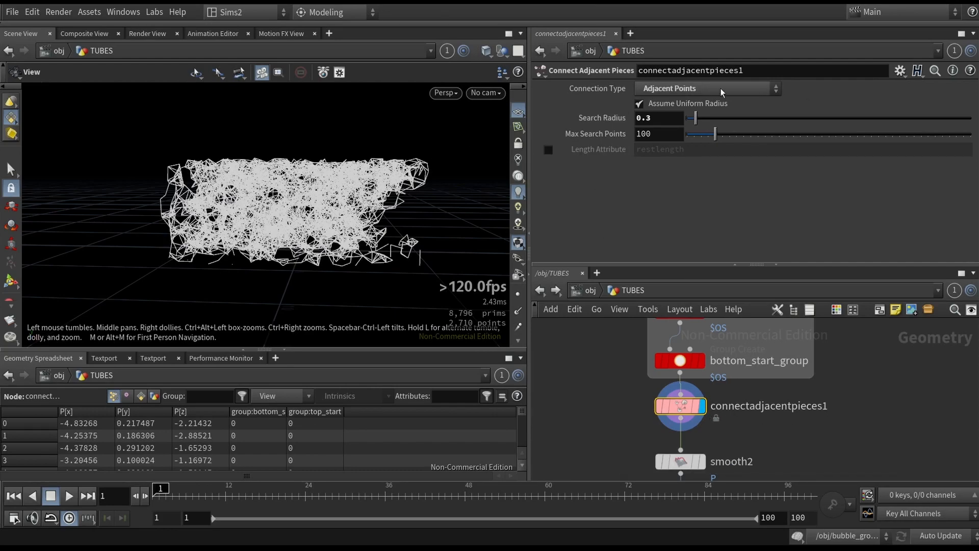
scroll(720, 93, up, 2)
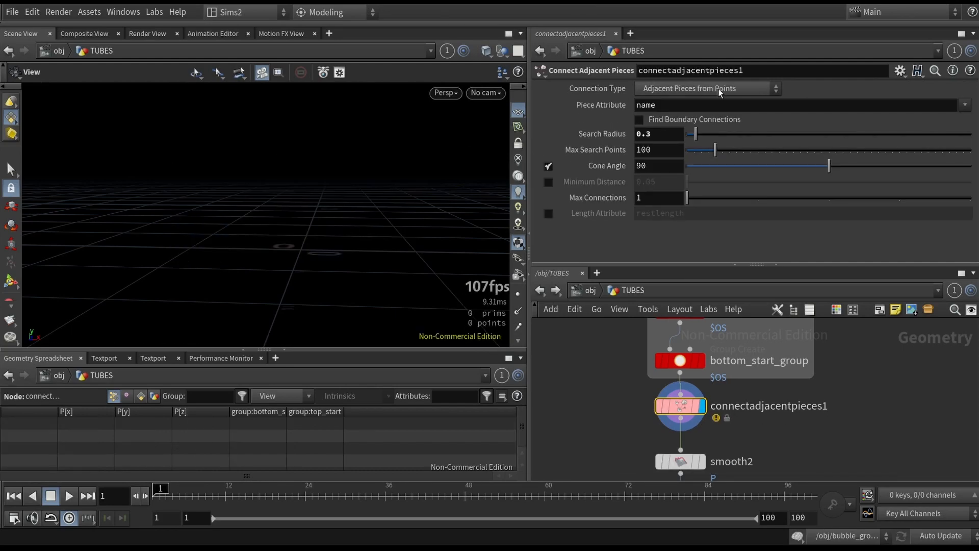
click(720, 91)
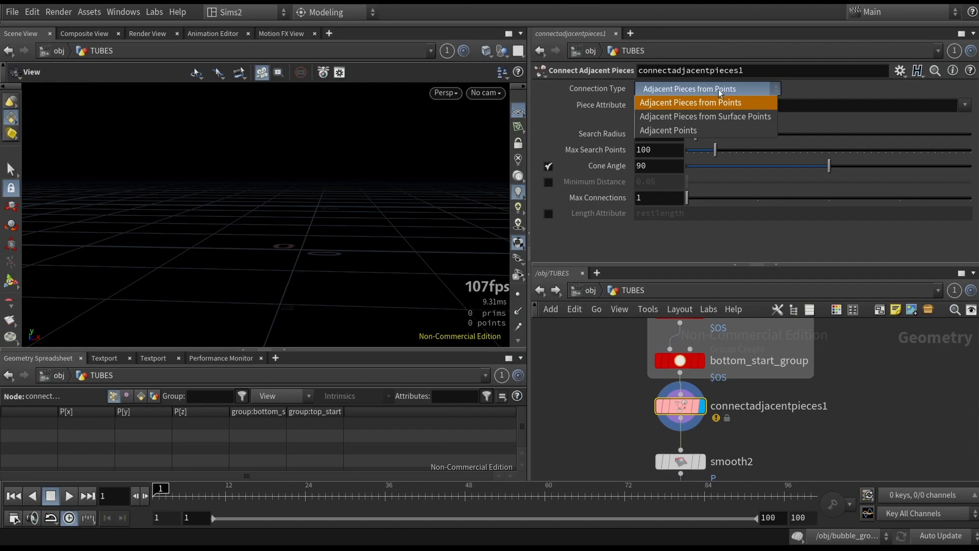
click(713, 132)
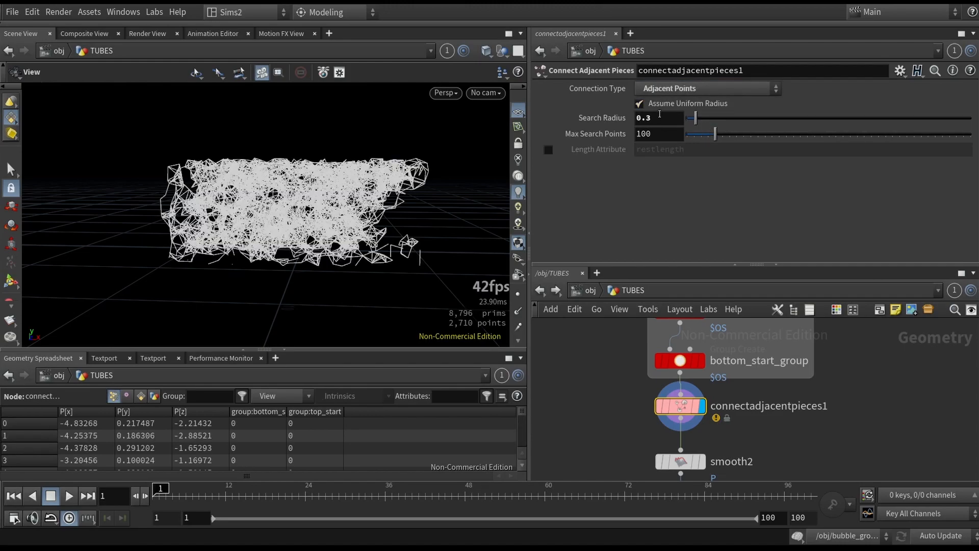
- Vary the connectadjacentpieces1 Search Radius between 0.05 and 0.31 to compare the connections
mouse_move(694, 123)
mouse_down()
mouse_move(707, 125)
mouse_move(689, 123)
mouse_up()
scroll(328, 217, up, 4)
drag(328, 217, 289, 186)
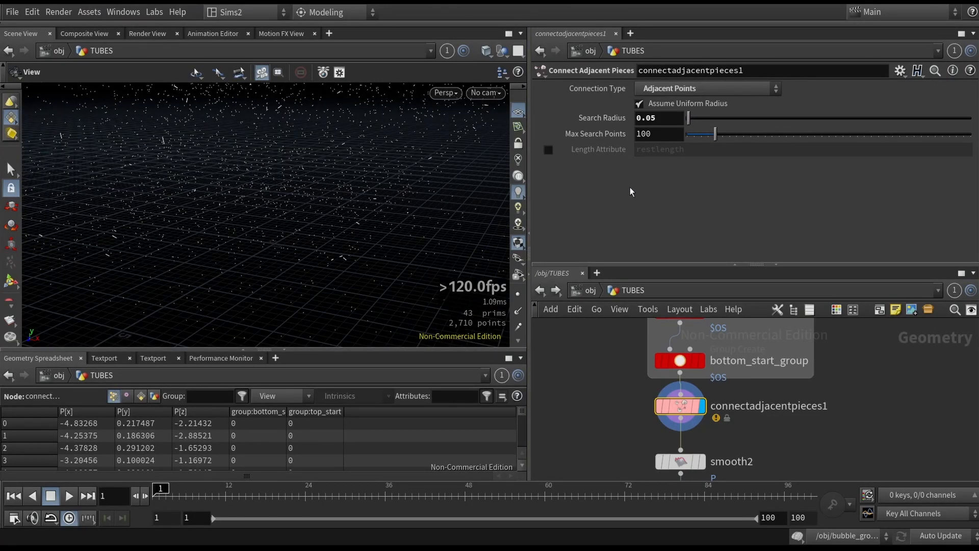
drag(689, 121, 697, 120)
scroll(266, 169, down, 4)
drag(214, 176, 414, 146)
scroll(326, 193, up, 2)
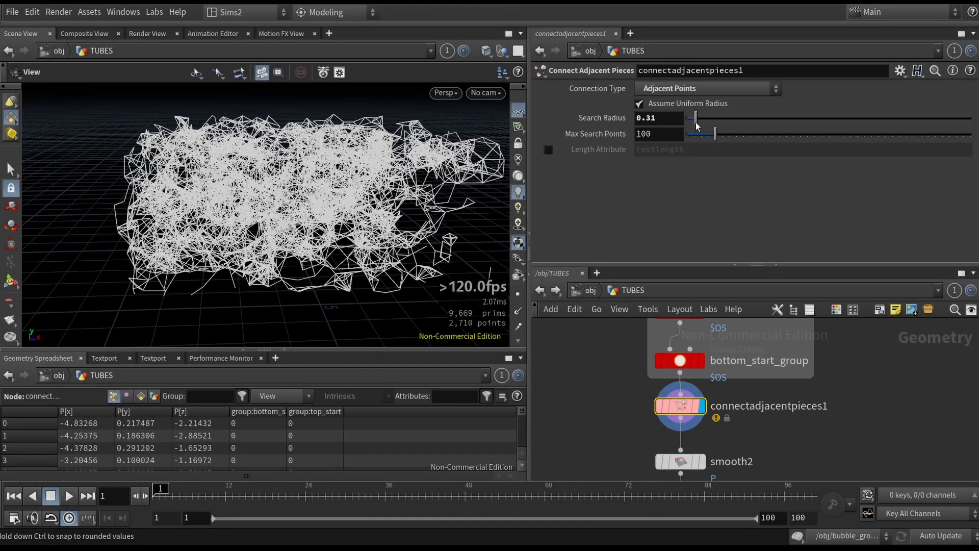
- Undo the Search Radius changes and a trial Max Search Points change
drag(697, 123, 697, 123)
key(ctrl+z)
key(ctrl+z)
key(ctrl+z)
key(ctrl+z)
key(ctrl+shift+z)
drag(715, 133, 694, 129)
key(ctrl+z)
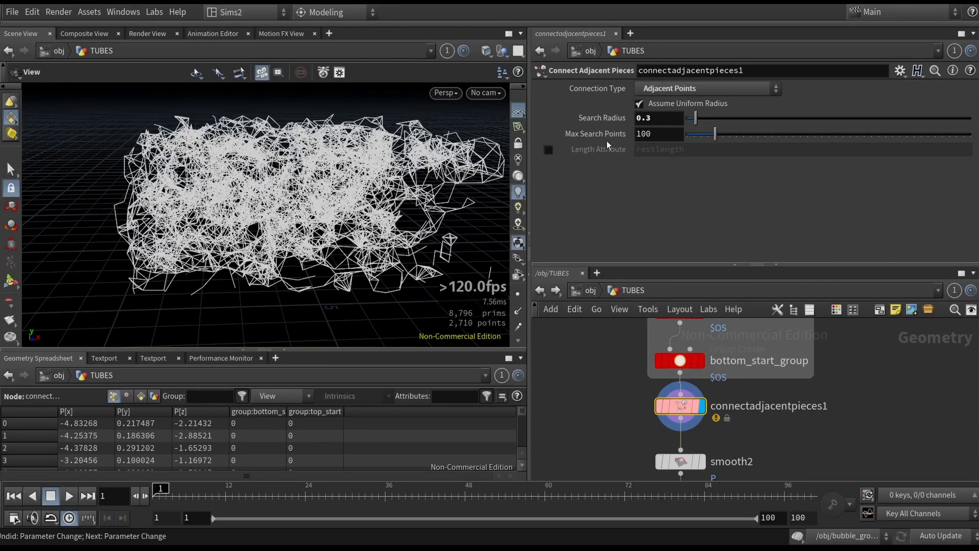
- Display the smooth2 node to view the smoothed connection network
mouse_move(602, 137)
middle_drag(815, 431, 797, 384)
drag(572, 400, 706, 425)
key(r)
drag(416, 222, 385, 268)
key(b)
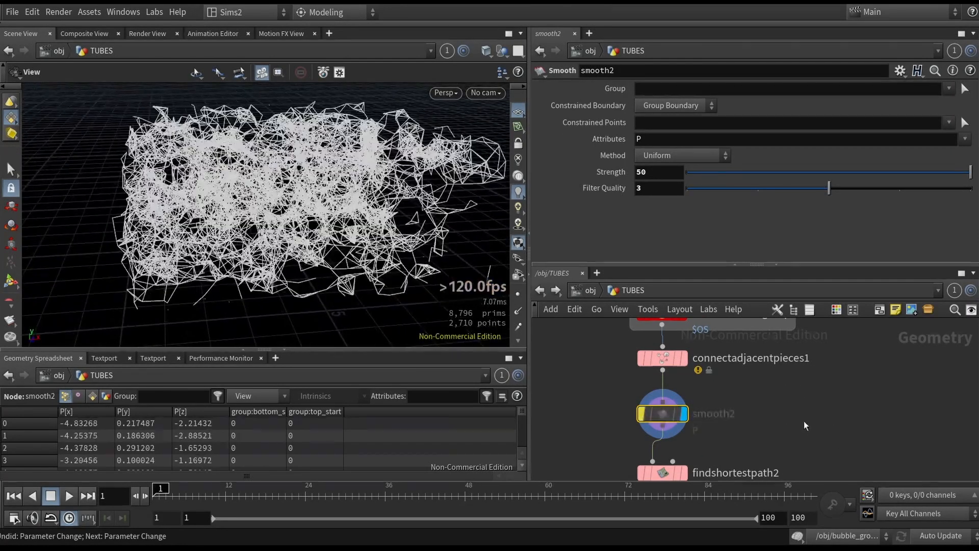
key(b)
drag(434, 326, 361, 199)
middle_drag(775, 396, 768, 340)
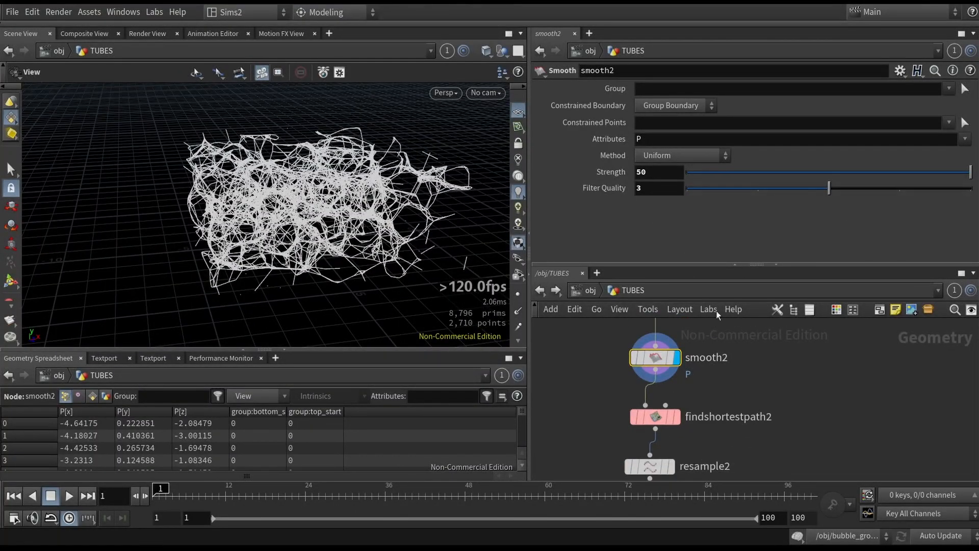
- Select and display the findshortestpath2 node
click(656, 417)
key(r)
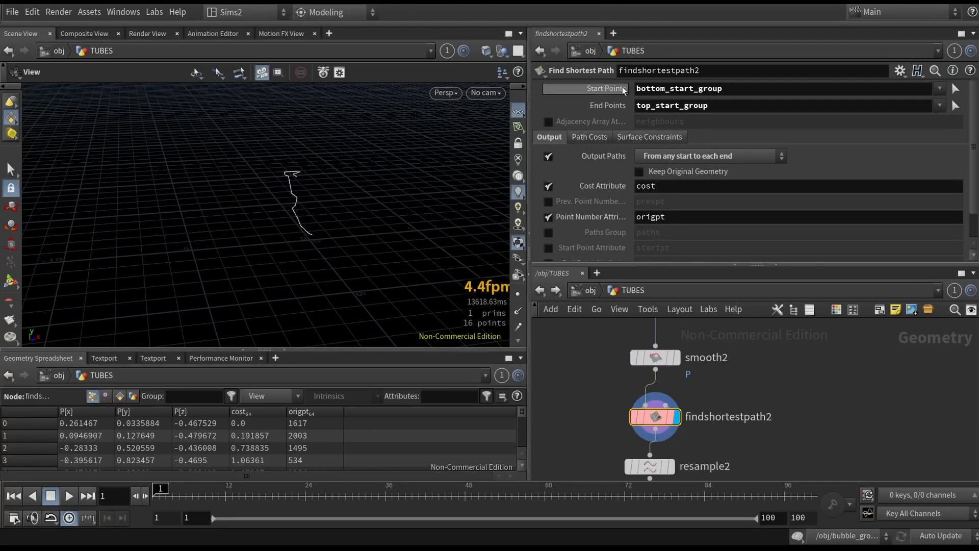
scroll(836, 392, down, 4)
middle_drag(801, 344, 746, 411)
scroll(709, 356, up, 4)
drag(603, 362, 762, 414)
click(690, 437)
middle_drag(861, 471, 831, 396)
middle_drag(687, 477, 682, 347)
drag(587, 377, 658, 434)
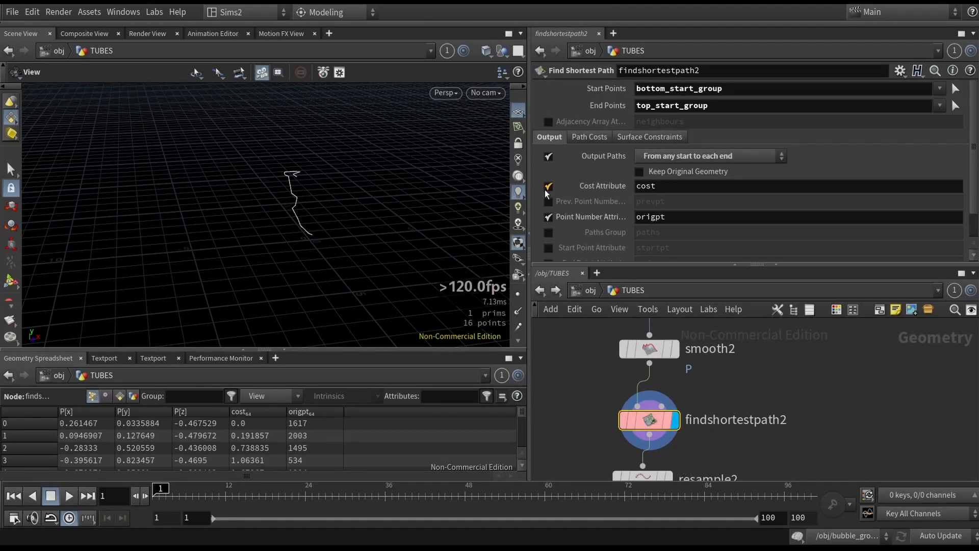
- Try the Output Paths options From each start to any end, From each start to each end and From each start to corresponding end
ctrl+scroll(705, 160, up, 1)
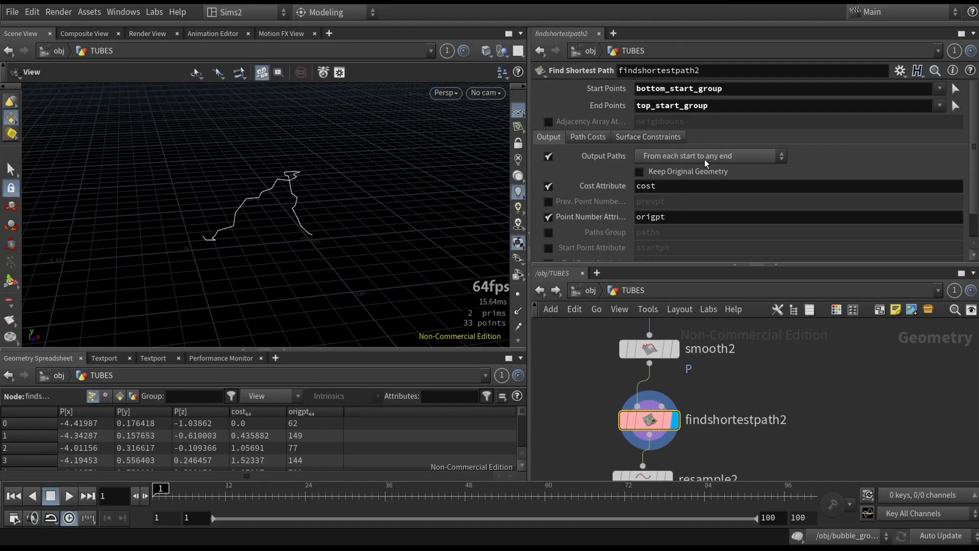
click(705, 159)
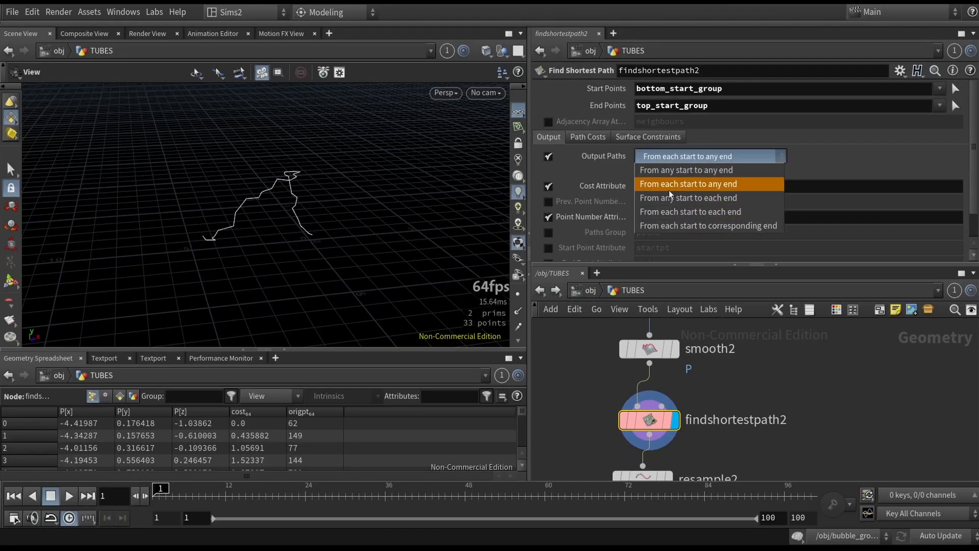
click(877, 429)
key(ctrl+z)
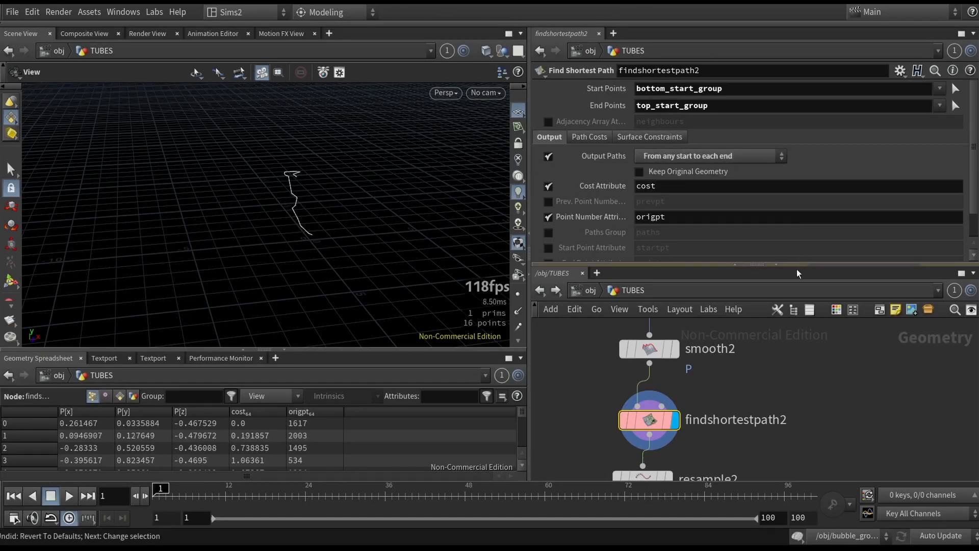
click(677, 158)
click(732, 157)
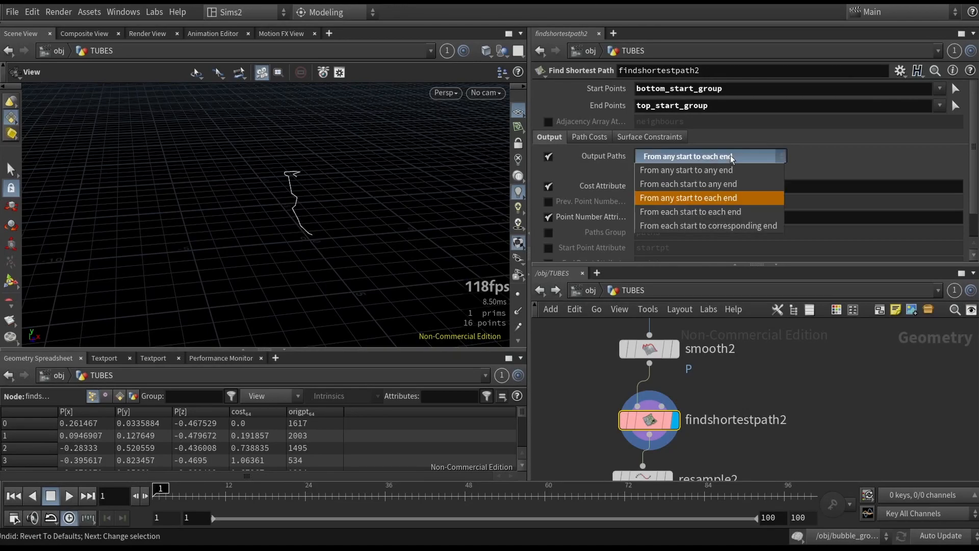
click(704, 212)
click(688, 154)
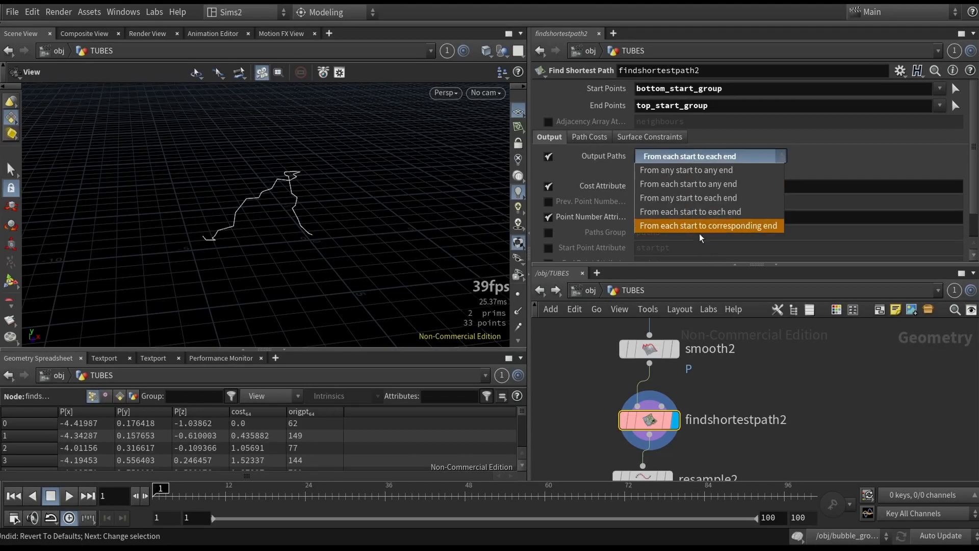
click(704, 223)
- Try From any start to any end and From each start to any end, then restore From any start to each end
click(688, 155)
click(686, 158)
click(679, 157)
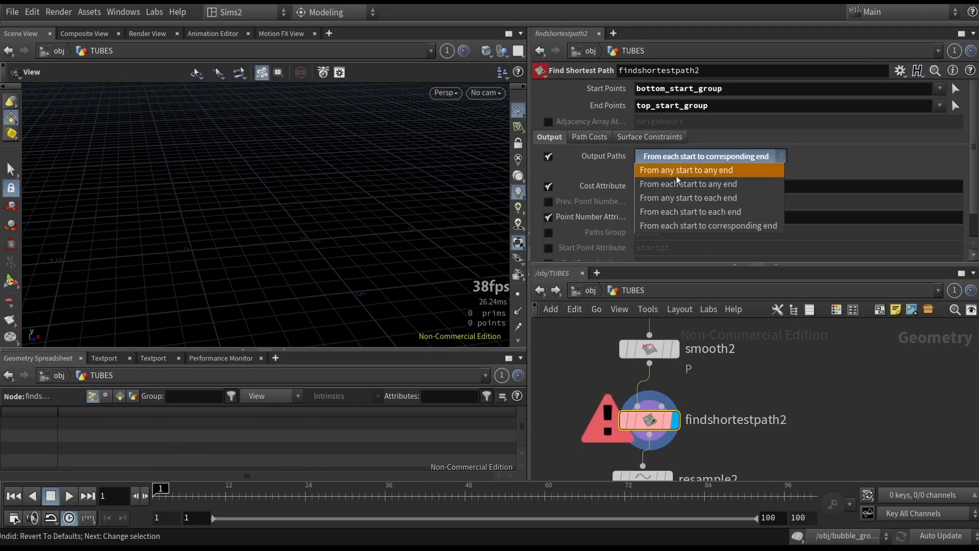
click(678, 170)
click(679, 158)
click(687, 184)
click(688, 160)
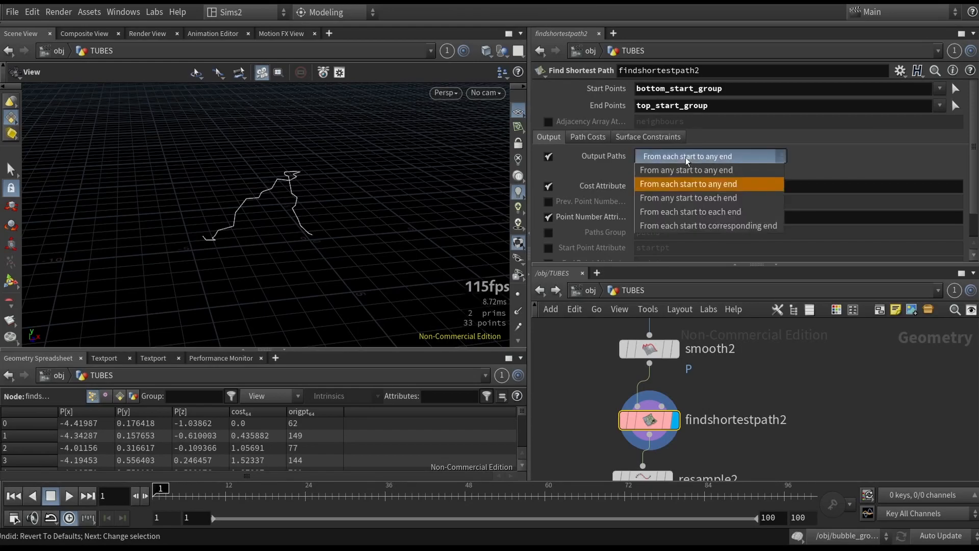
click(704, 197)
- Set bottom_start_group's random-chance Percent to 6.2 and Global Seed to 0.238
drag(459, 270, 399, 291)
drag(312, 173, 211, 243)
middle_drag(774, 403, 801, 493)
middle_drag(656, 434, 646, 478)
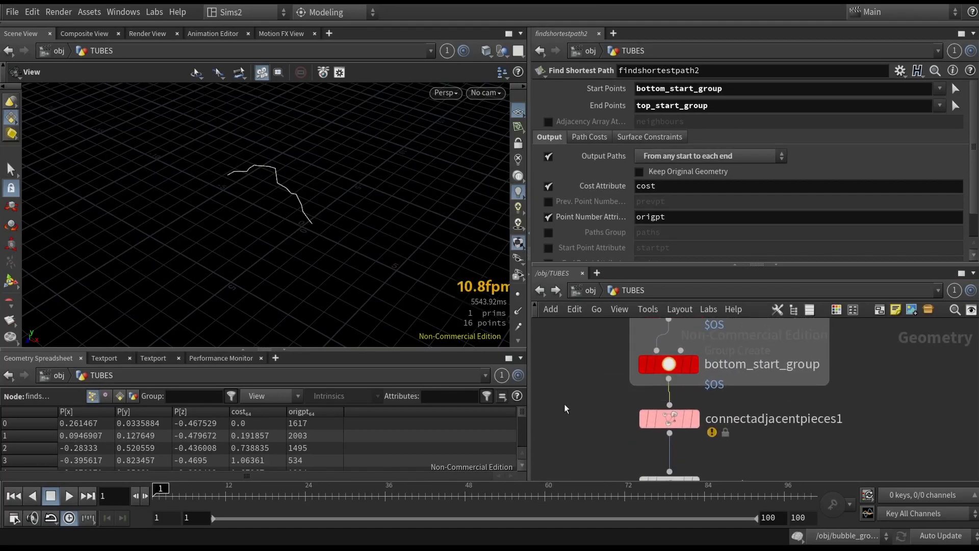
click(669, 363)
mouse_move(715, 250)
mouse_down()
mouse_move(705, 254)
mouse_move(728, 253)
mouse_move(704, 252)
mouse_up()
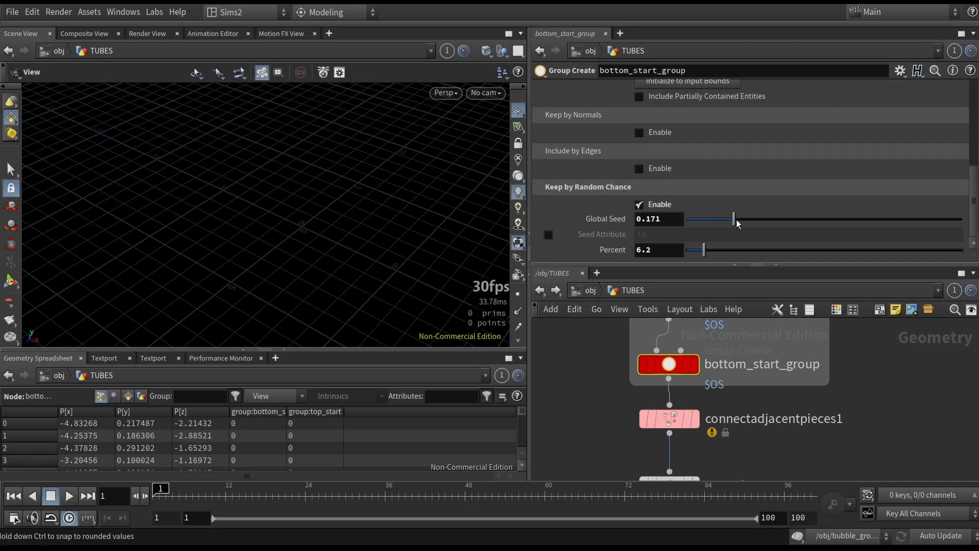
drag(767, 224, 746, 224)
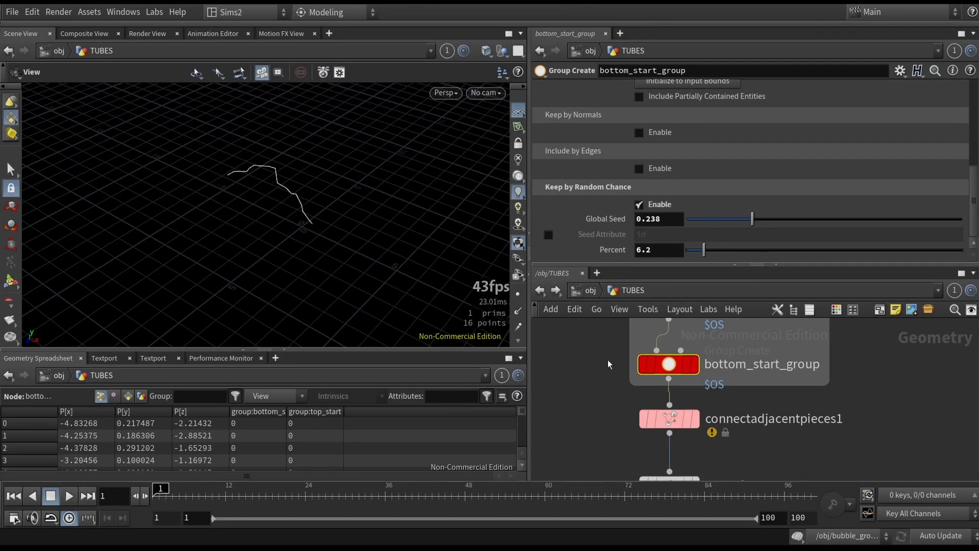
- Set top_start_group's random-chance Global Seed to 0.135
middle_drag(608, 362, 610, 442)
click(678, 384)
drag(712, 222, 724, 225)
drag(265, 219, 176, 236)
middle_drag(602, 384, 603, 477)
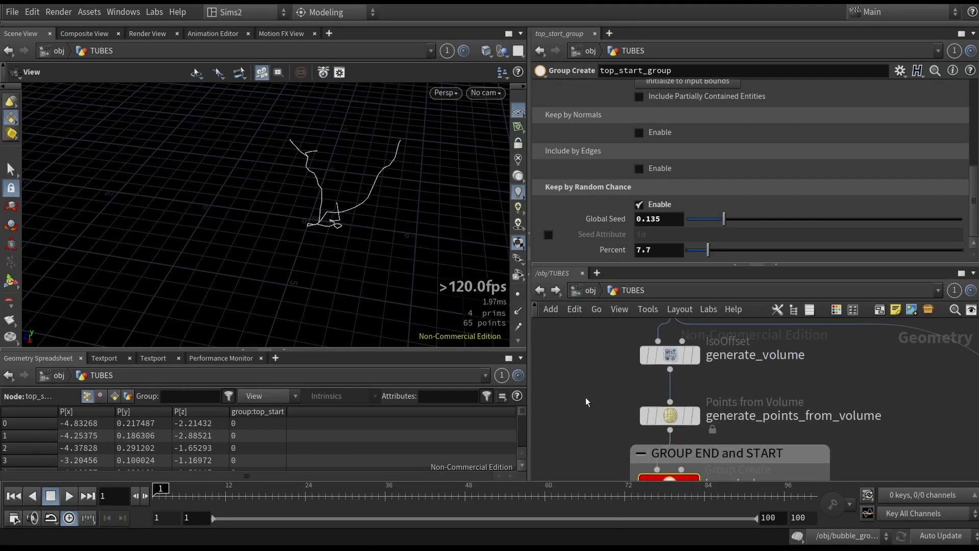
- Set generate_points_from_volume's Point Separation to 0.28
click(698, 417)
drag(701, 155, 694, 158)
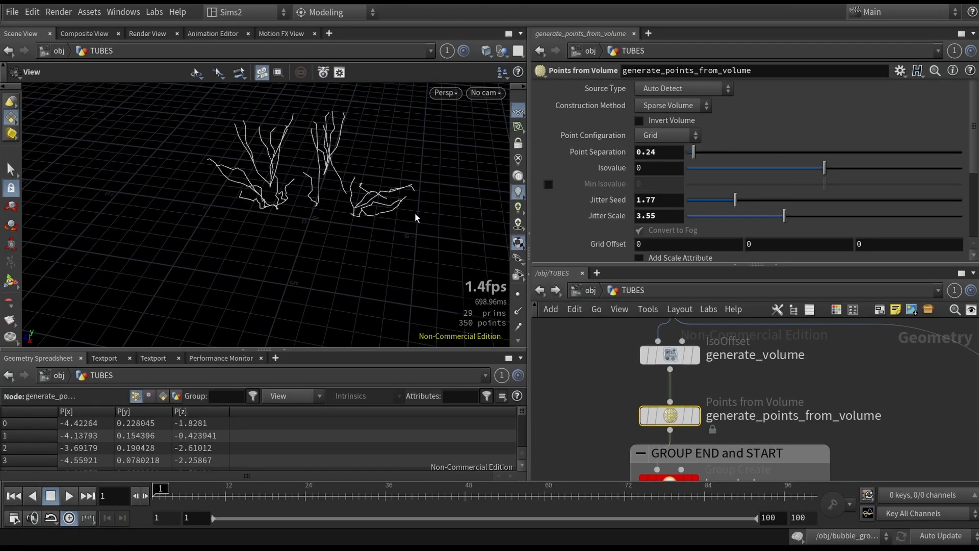
drag(698, 153, 694, 152)
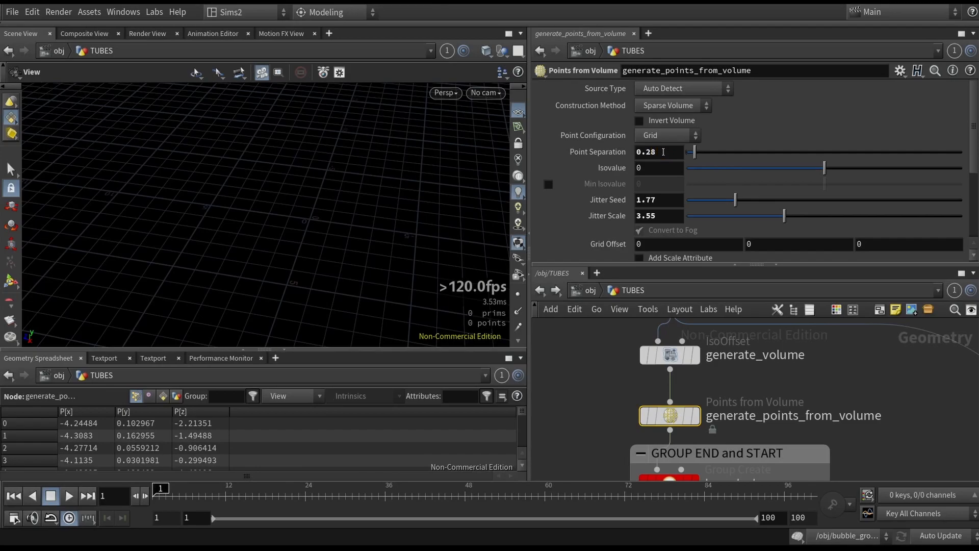
click(663, 152)
drag(329, 224, 372, 172)
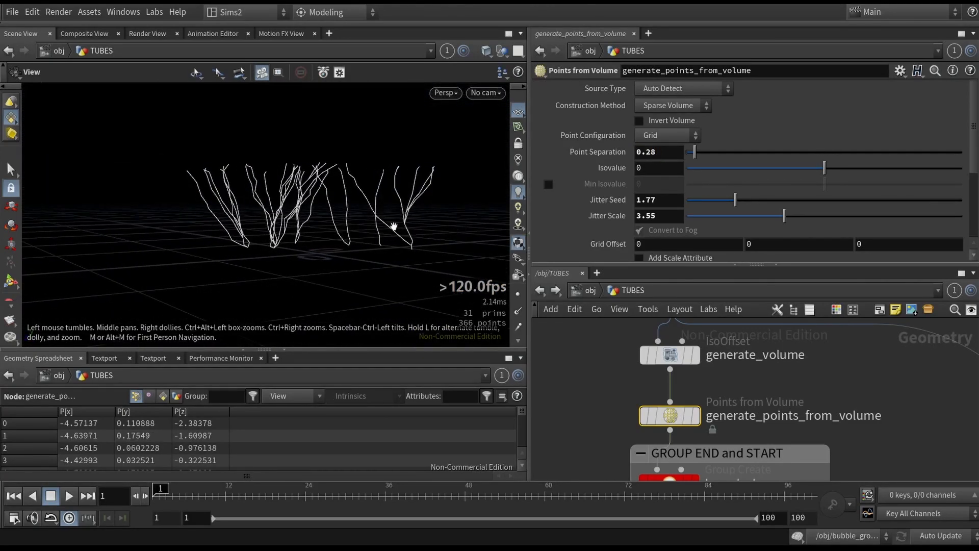
drag(402, 228, 469, 323)
- Select findshortestpath2 and switch Output Paths to From each start to any end
middle_drag(594, 439, 599, 361)
middle_drag(590, 461, 559, 347)
middle_drag(551, 406, 557, 291)
click(650, 427)
click(709, 157)
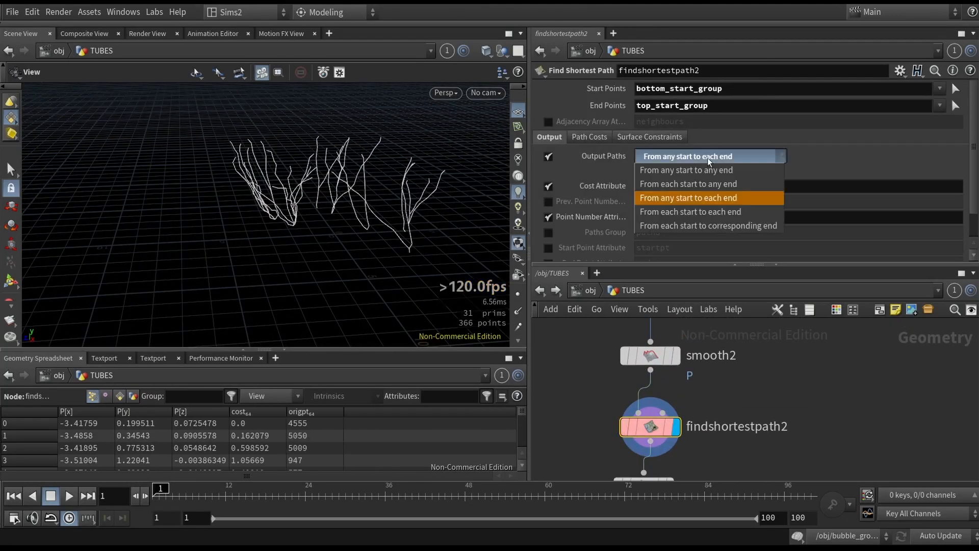
click(688, 184)
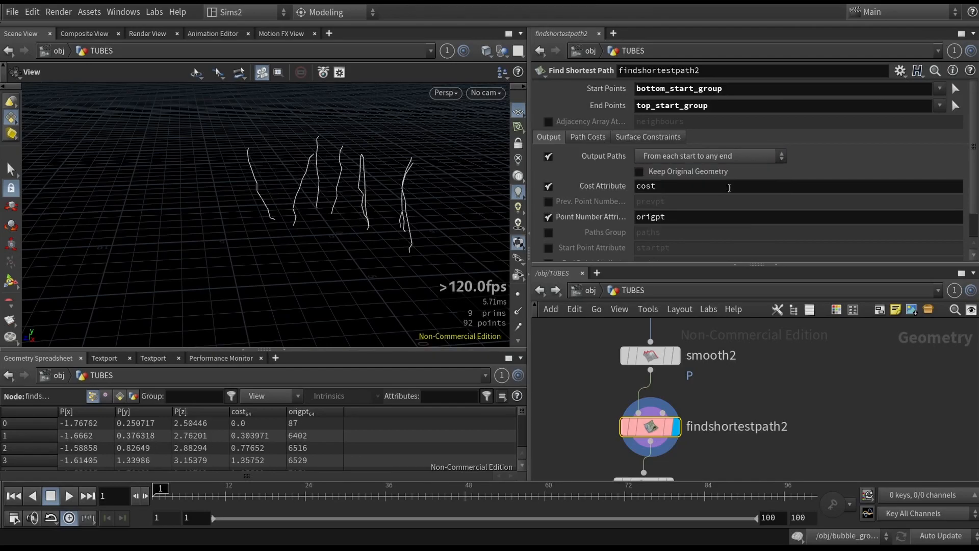
- Try From any start to any end and From each start to each end, then restore From any start to each end
click(695, 160)
click(683, 170)
click(689, 156)
click(705, 214)
mouse_move(339, 209)
alt+mouse_down()
mouse_move(245, 186)
mouse_move(241, 238)
mouse_move(375, 167)
mouse_move(332, 219)
alt+mouse_up()
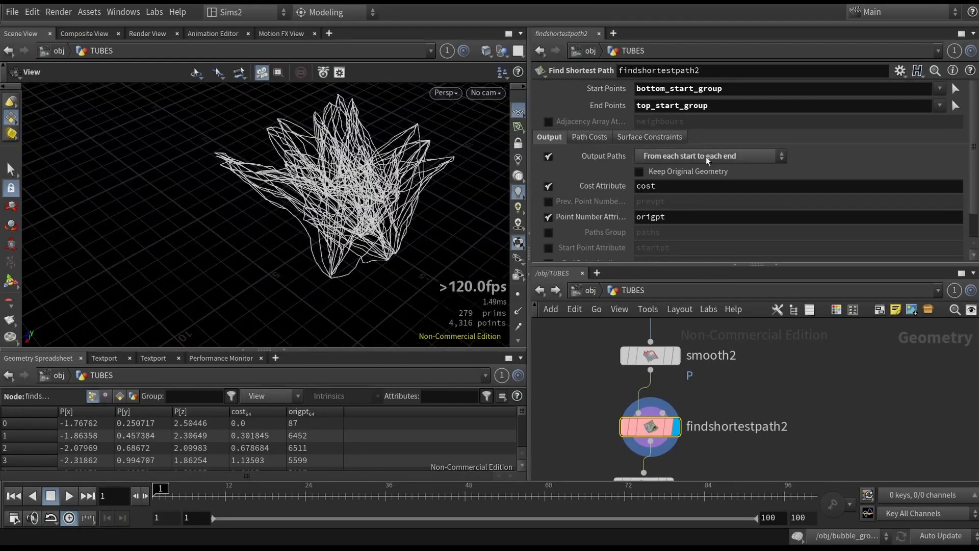
click(713, 159)
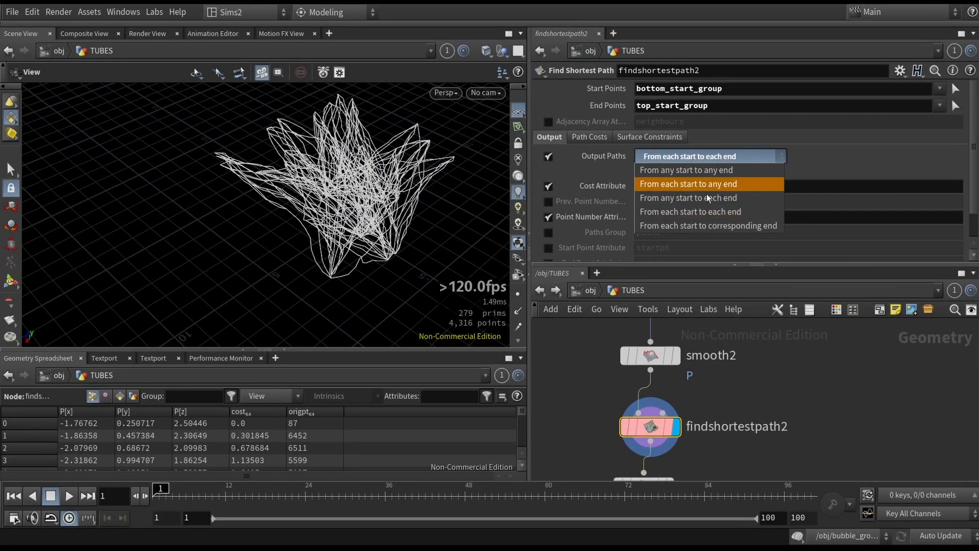
click(689, 197)
- Inspect the resample2 node, then select generate_points_from_volume
alt+drag(449, 240, 492, 263)
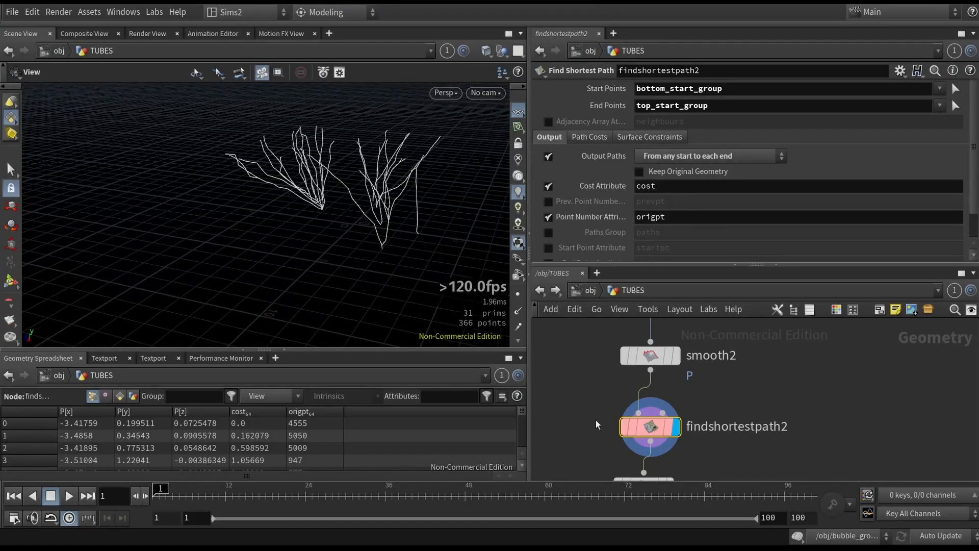
middle_drag(663, 449, 657, 356)
click(638, 390)
scroll(563, 382, up, 10)
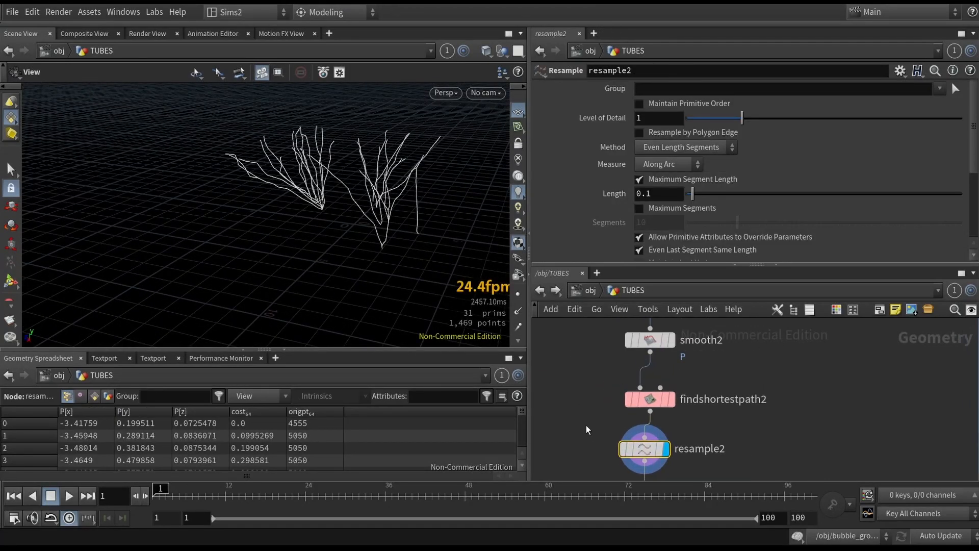
click(641, 364)
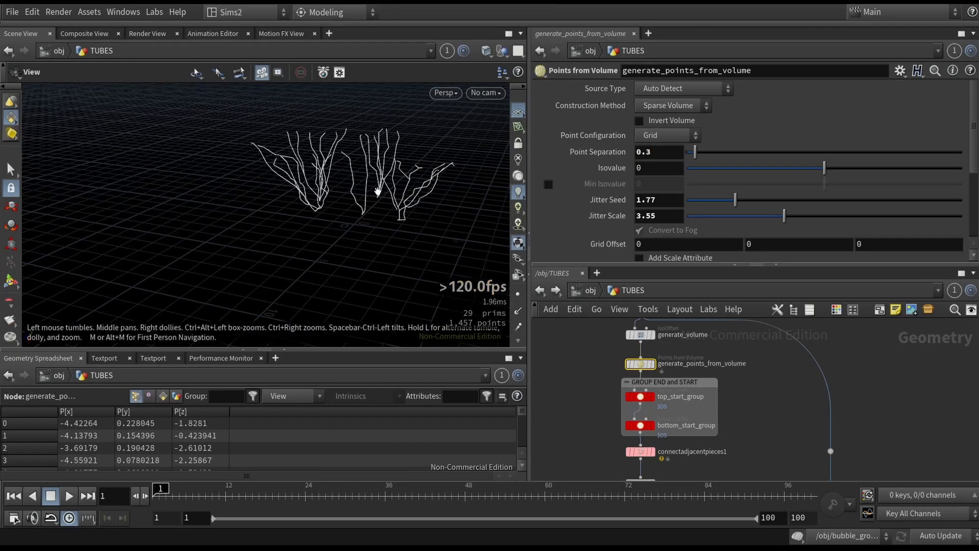
- Inspect the smooth3 node's result, then select the sweep1 node
scroll(593, 375, down, 10)
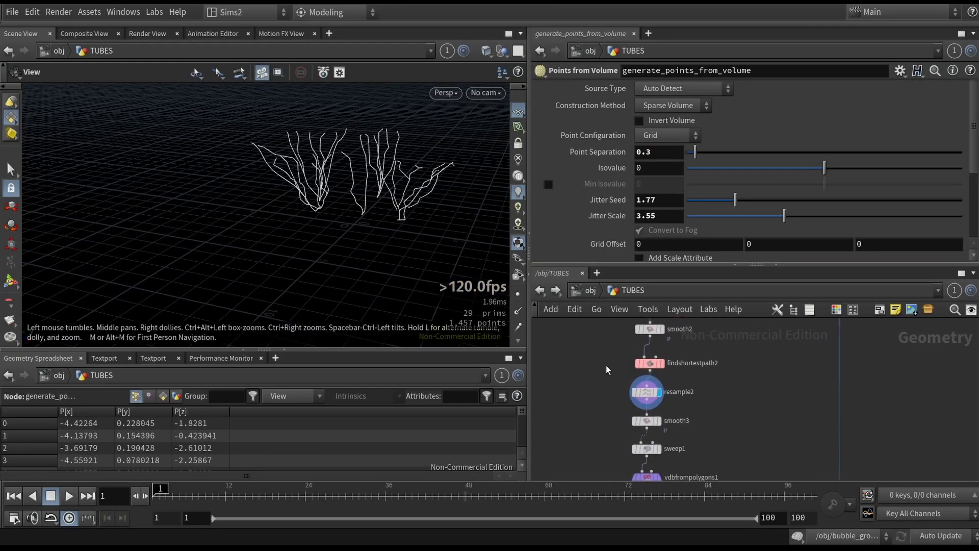
click(642, 375)
scroll(390, 171, up, 3)
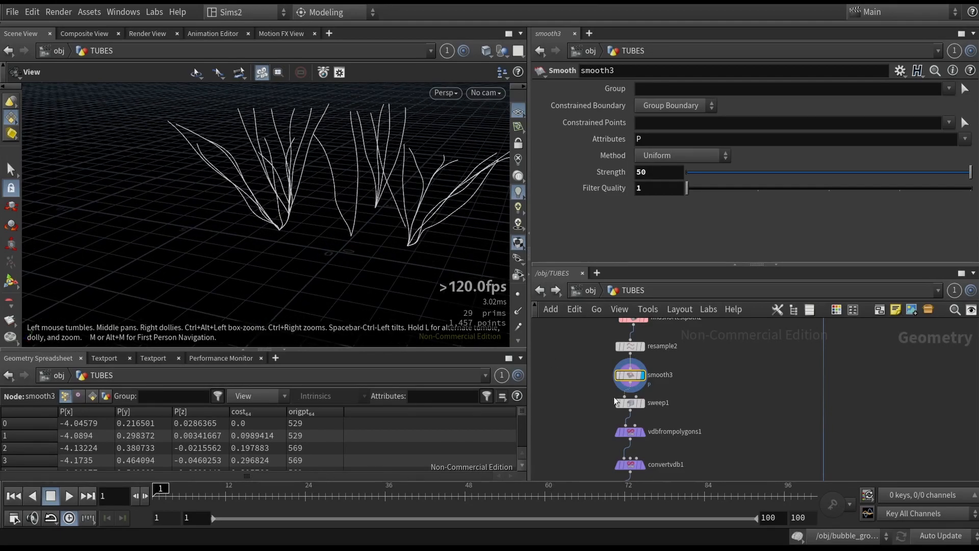
click(643, 406)
click(643, 403)
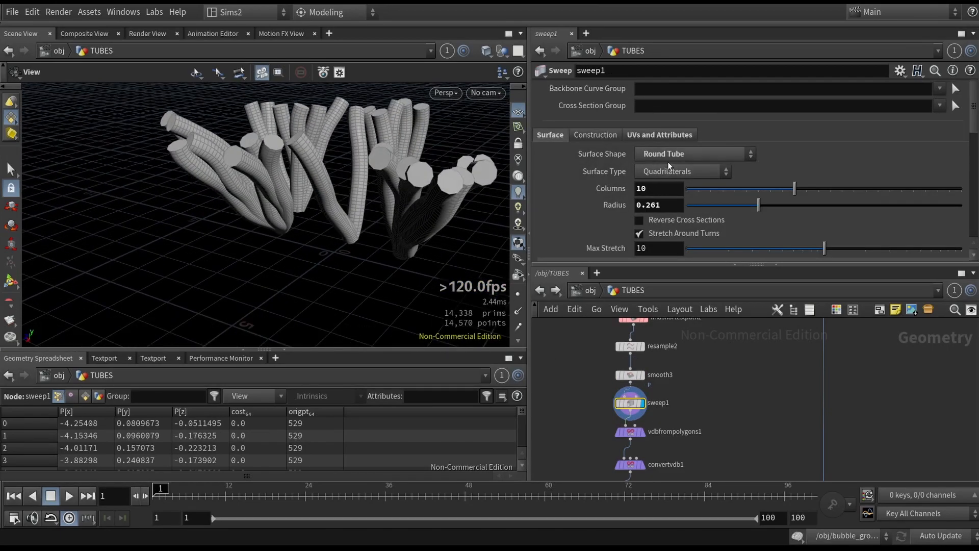
- Try setting sweep1's Surface Shape to Second Input Cross Sections, then undo the change
click(681, 156)
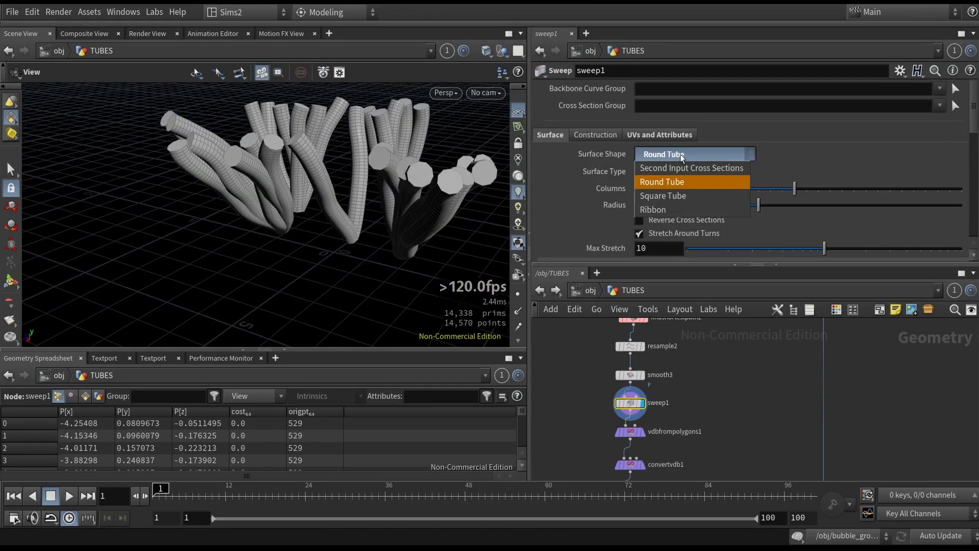
click(688, 168)
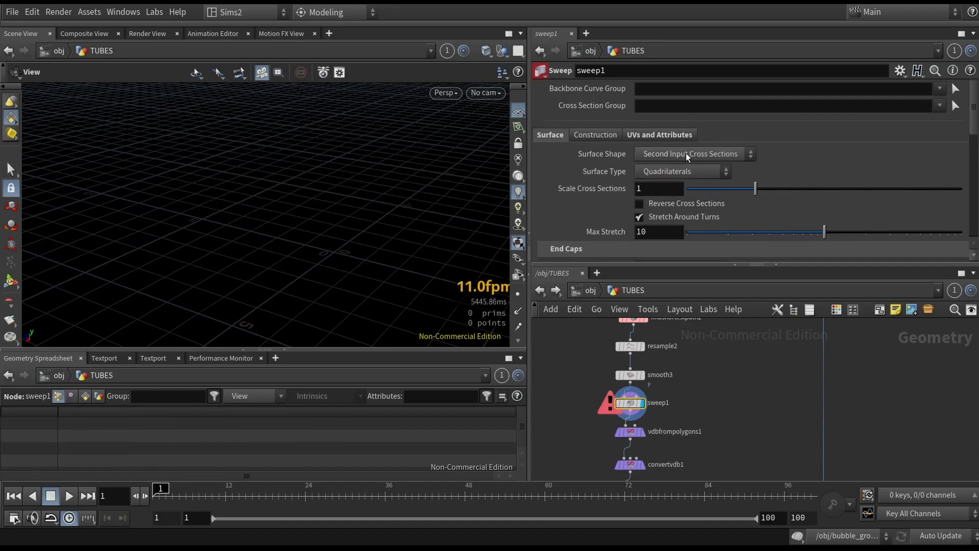
key(ctrl+z)
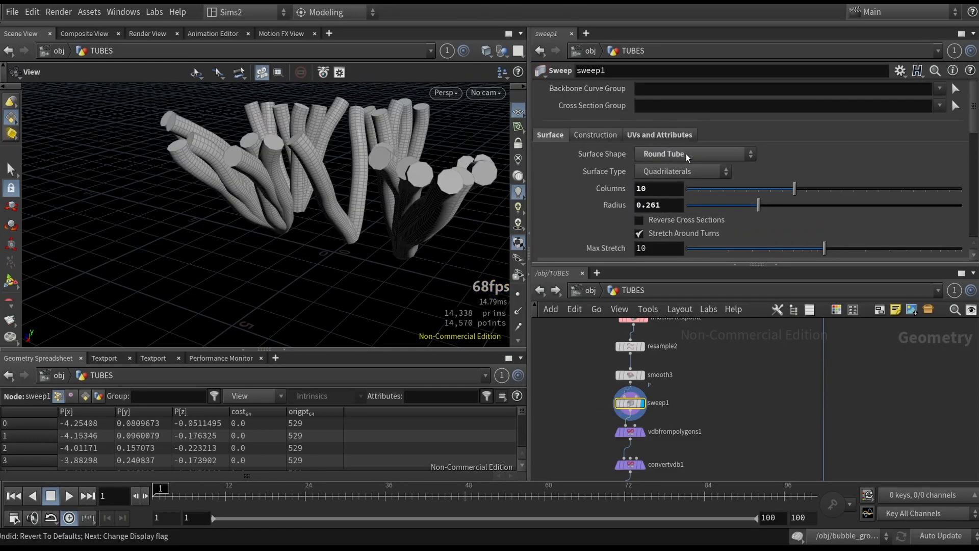
key(ctrl+y)
key(ctrl+z)
- Browse sweep1's UV settings and try dragging its radius slider, then undo it
click(663, 138)
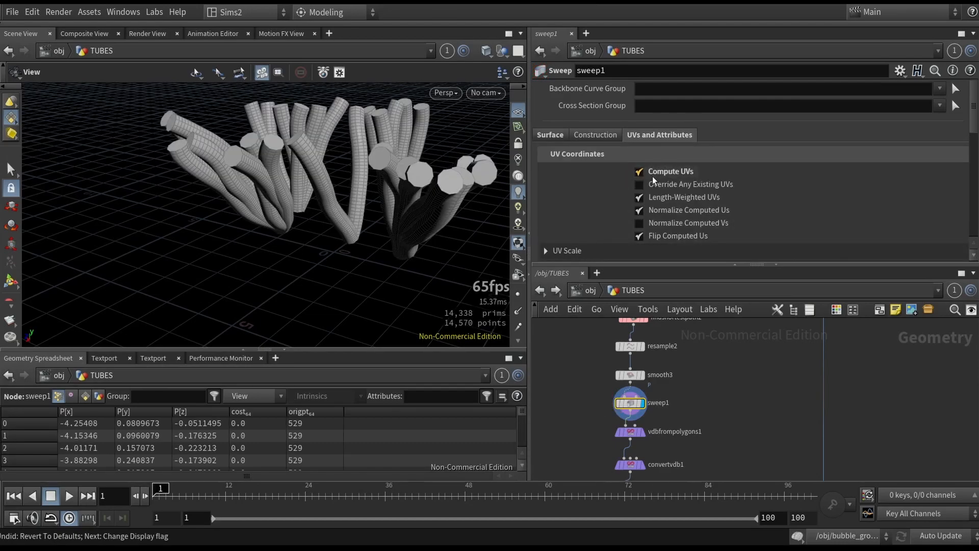
click(551, 136)
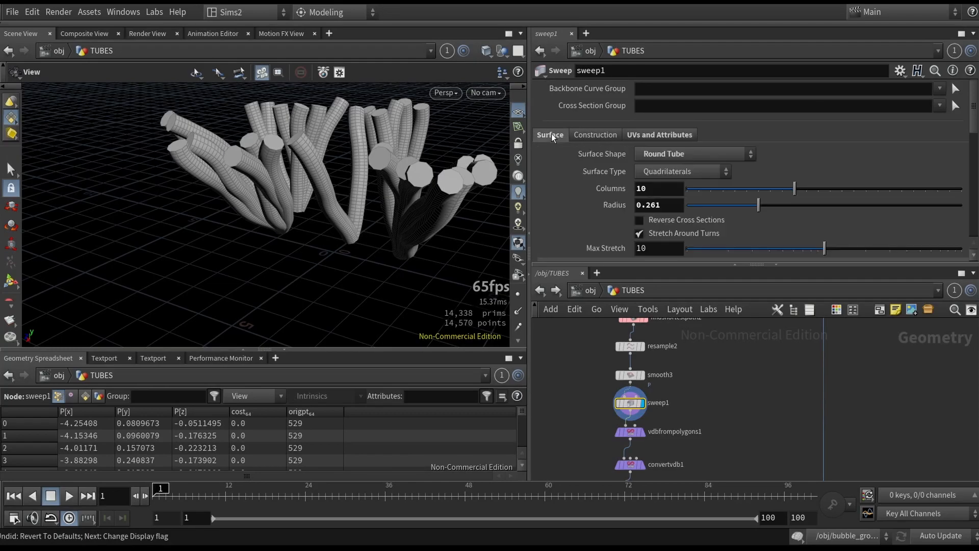
scroll(577, 215, down, 2)
drag(758, 155, 857, 164)
key(ctrl+z)
- Set sweep1's End Cap Type to Single Polygon after trying Side Single Polygon
click(685, 238)
click(685, 237)
click(684, 238)
click(684, 238)
click(685, 238)
click(681, 249)
scroll(440, 204, up, 5)
mouse_move(439, 205)
mouse_down()
mouse_move(418, 166)
mouse_move(349, 177)
mouse_move(456, 201)
mouse_move(438, 193)
mouse_up()
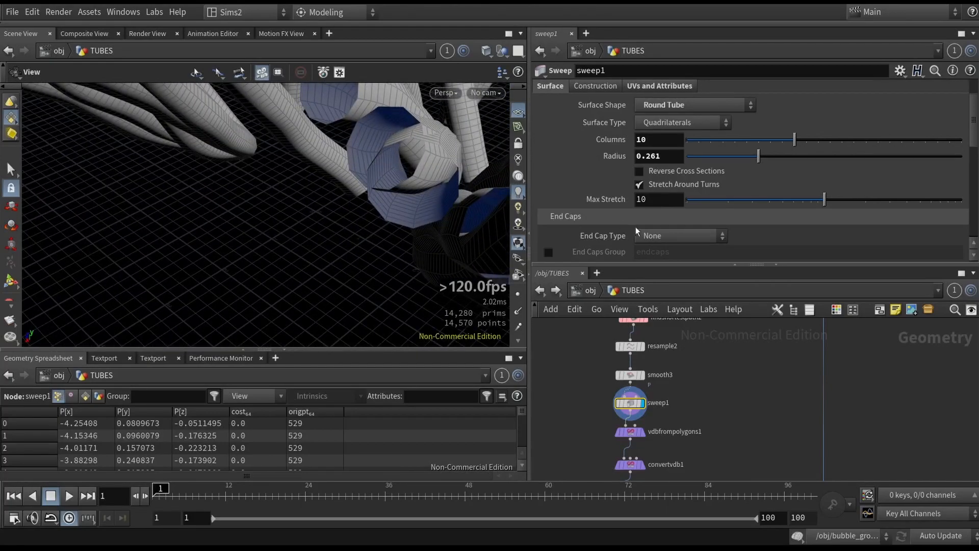
click(673, 235)
click(669, 292)
click(681, 236)
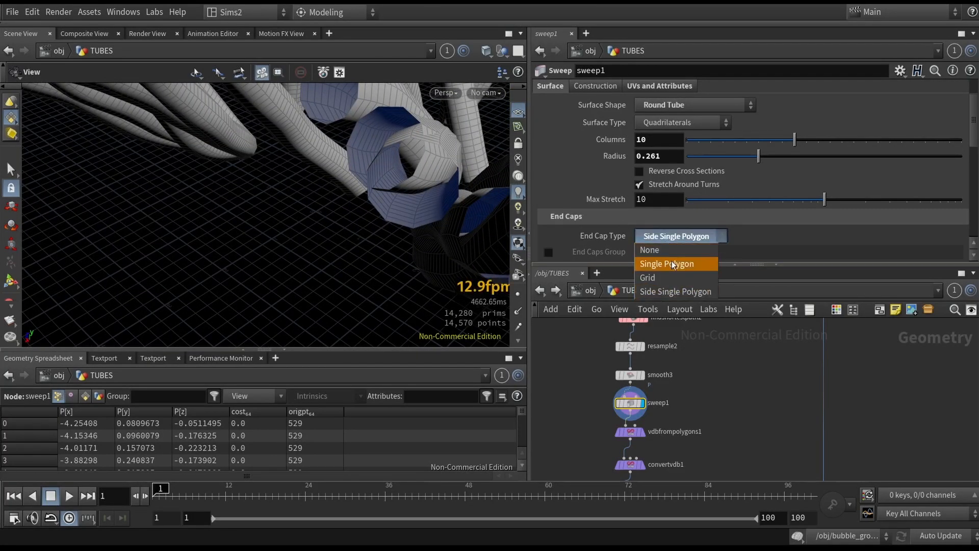
click(667, 264)
- Inspect the vdbfrompolygons1 and convertvdb1 outputs, framing and orbiting the viewport
middle_drag(560, 438, 558, 383)
click(627, 378)
click(640, 378)
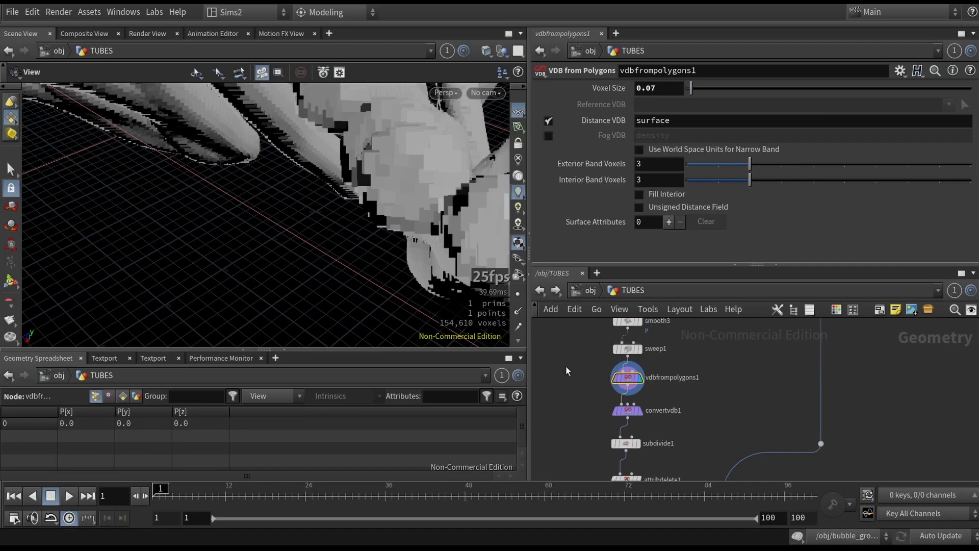
key(f)
drag(290, 223, 468, 225)
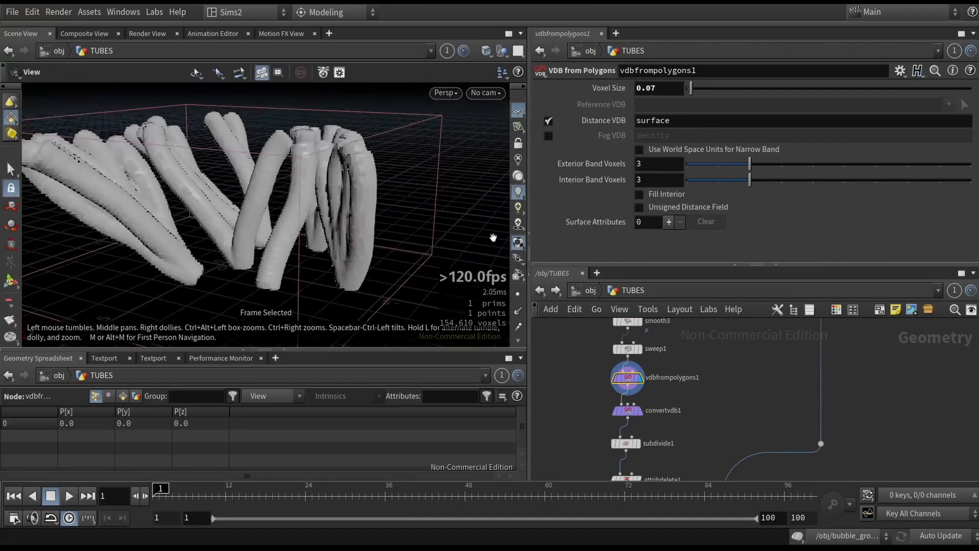
click(613, 410)
click(641, 410)
drag(365, 220, 275, 184)
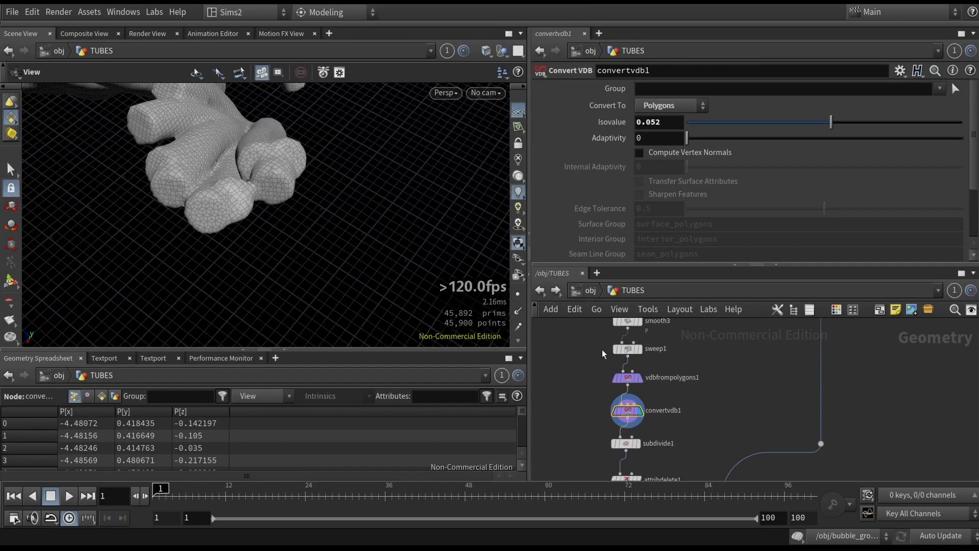
- Step the display flag through subdivide1, attribdelete1 and merge_preview_result to inspect each result
drag(585, 445, 653, 443)
key(r)
middle_drag(702, 443, 702, 357)
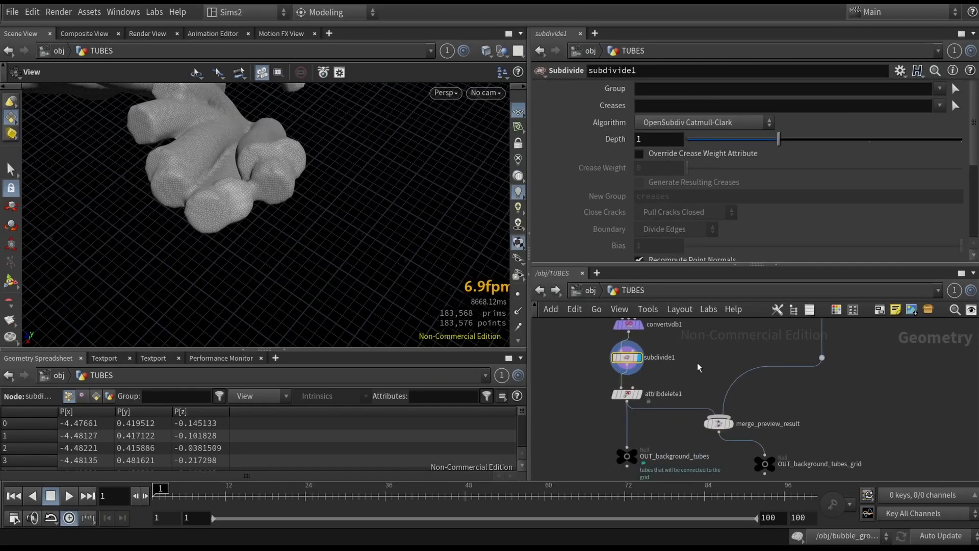
drag(573, 386, 645, 413)
key(r)
middle_click(629, 394)
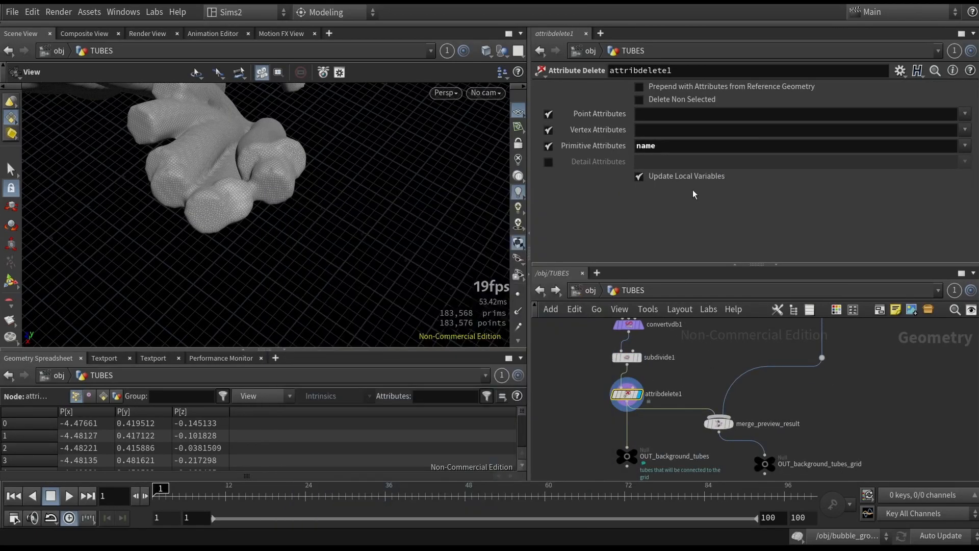
drag(684, 439, 737, 411)
key(r)
drag(286, 245, 354, 264)
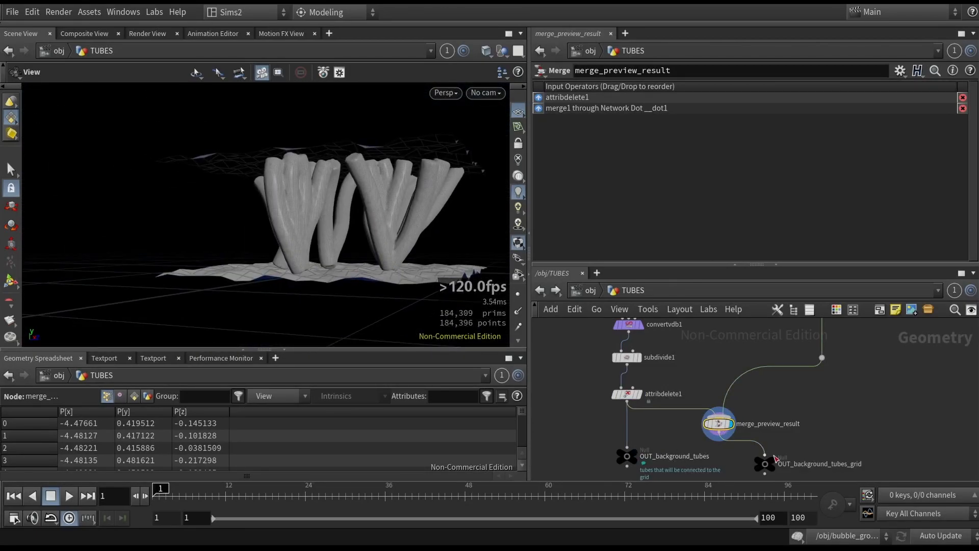
- Select findshortestpath2 and switch Output Paths to From each start to any end
scroll(712, 324, down, 3)
middle_drag(712, 324, 666, 434)
scroll(633, 422, up, 4)
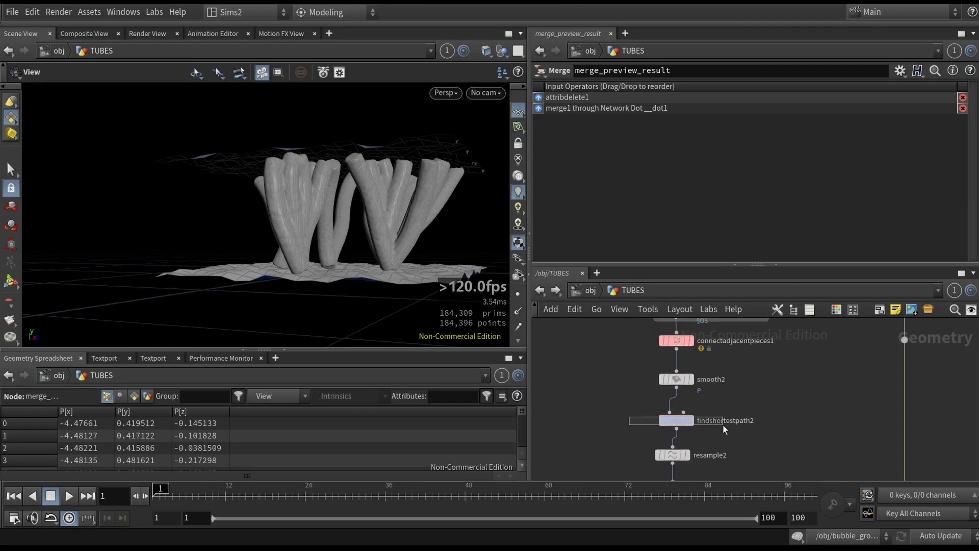
click(720, 422)
middle_drag(742, 382, 721, 410)
click(663, 156)
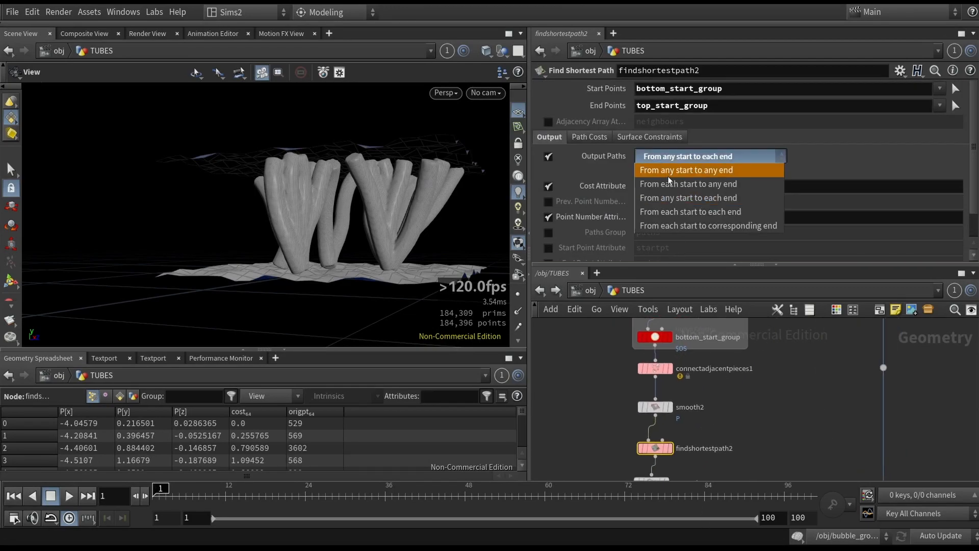
click(673, 204)
mouse_move(350, 223)
mouse_down()
mouse_move(313, 233)
mouse_move(343, 224)
mouse_up()
- Select generate_points_from_volume and set its Point Separation to 0.4
middle_drag(696, 417, 672, 495)
middle_drag(582, 379, 584, 441)
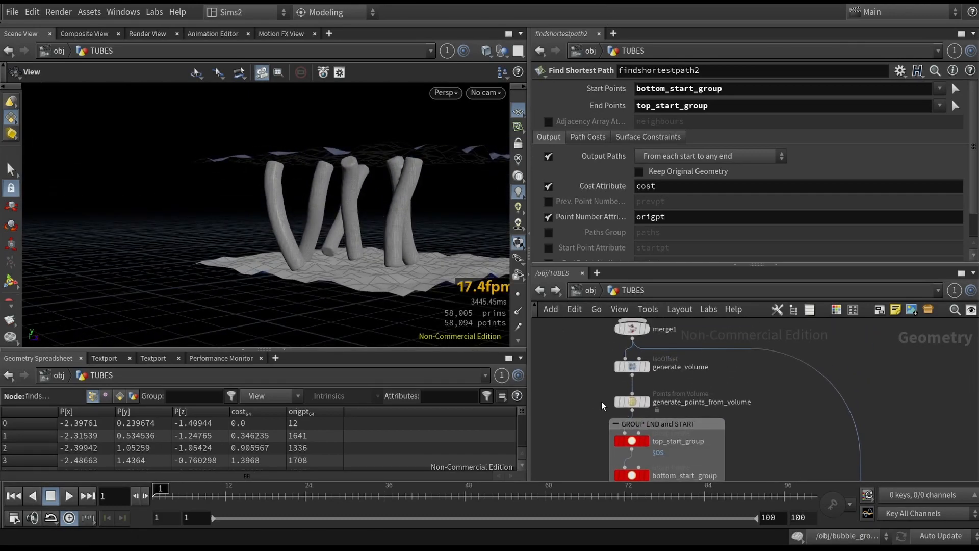
click(635, 402)
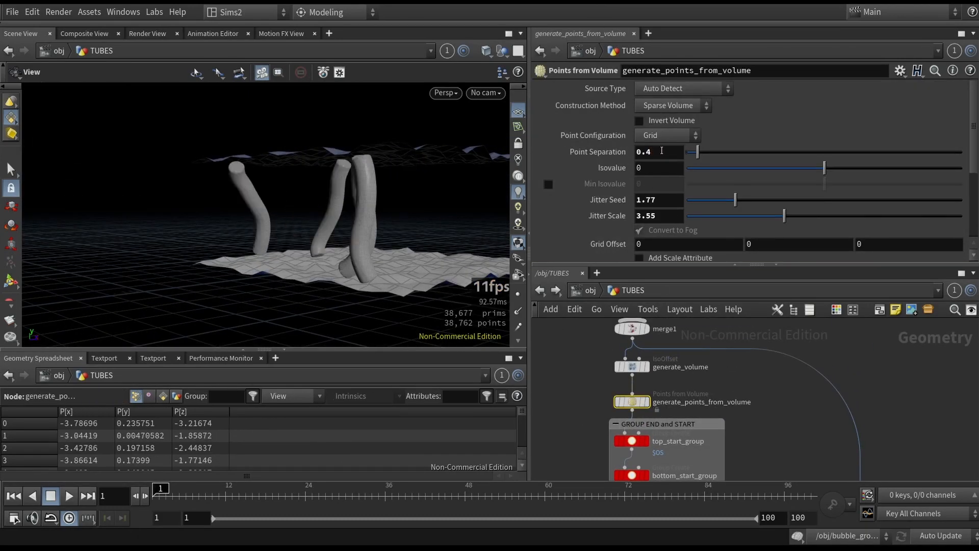
middle_drag(641, 455, 663, 388)
click(652, 408)
drag(702, 250, 714, 250)
- Inspect the connectadjacentpieces1 node's connection settings
drag(604, 386, 669, 372)
drag(708, 248, 771, 251)
drag(725, 229, 687, 230)
drag(608, 440, 687, 435)
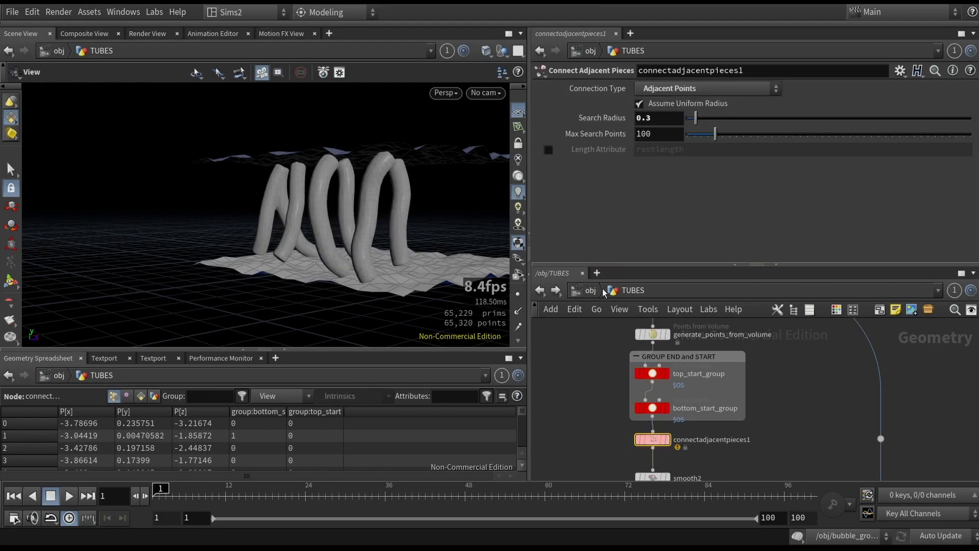
middle_drag(590, 377, 601, 298)
drag(628, 450, 661, 437)
- Switch findshortestpath2's Output Paths to From any start to each end
click(680, 160)
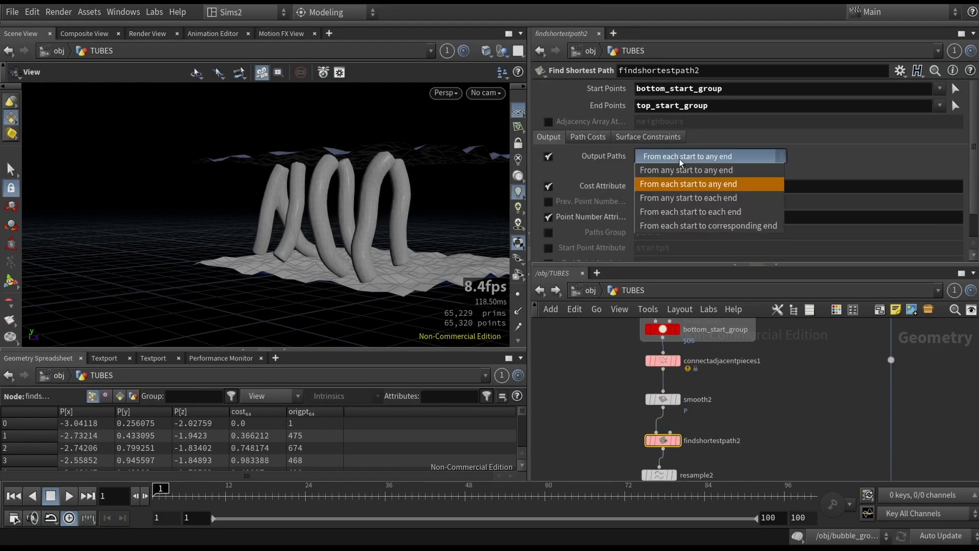
click(694, 198)
drag(240, 239, 347, 245)
- Select merge_preview_result and inspect the combined tube preview
scroll(704, 421, down, 1)
middle_drag(716, 421, 739, 286)
middle_drag(802, 471, 687, 336)
click(659, 398)
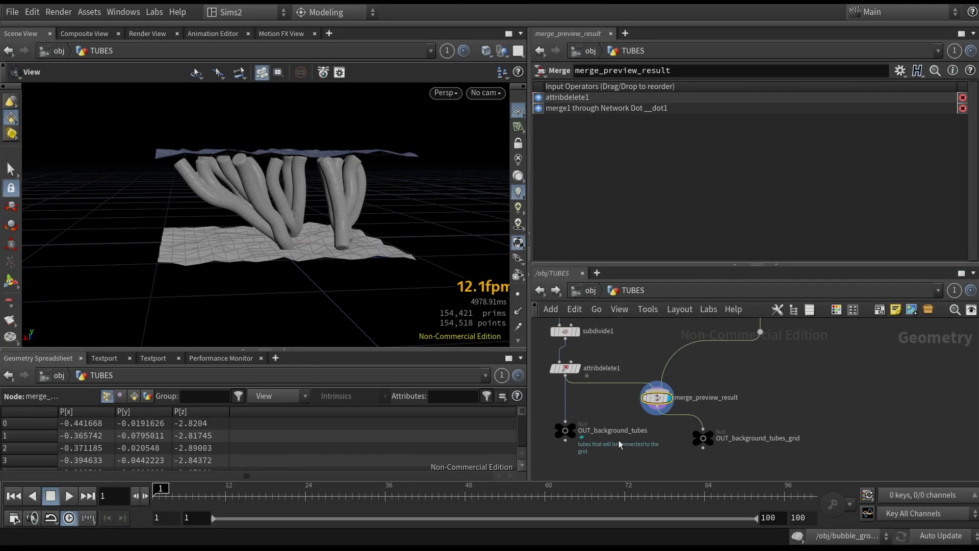
click(677, 413)
- Re-enter the TUBES network from the object level and orbit the merged tube preview
click(590, 294)
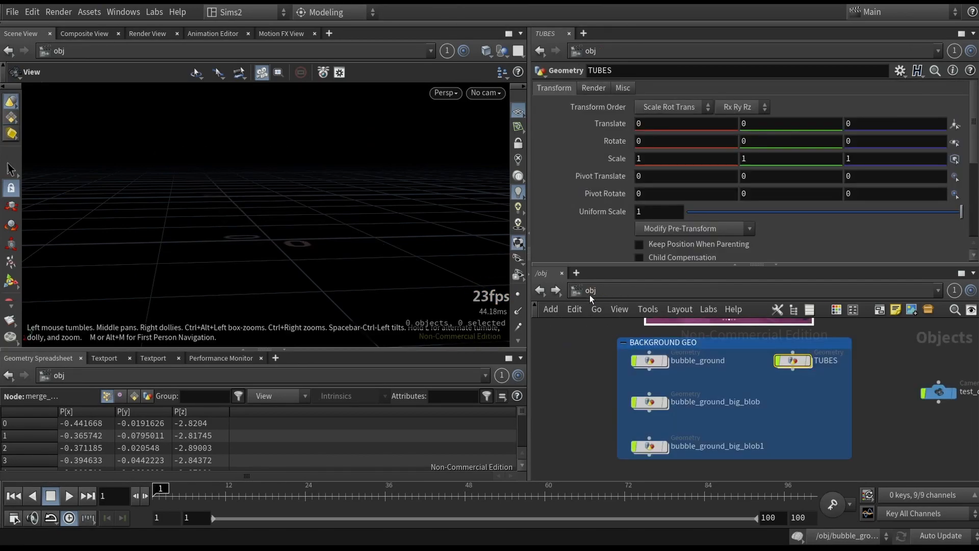
double_click(795, 363)
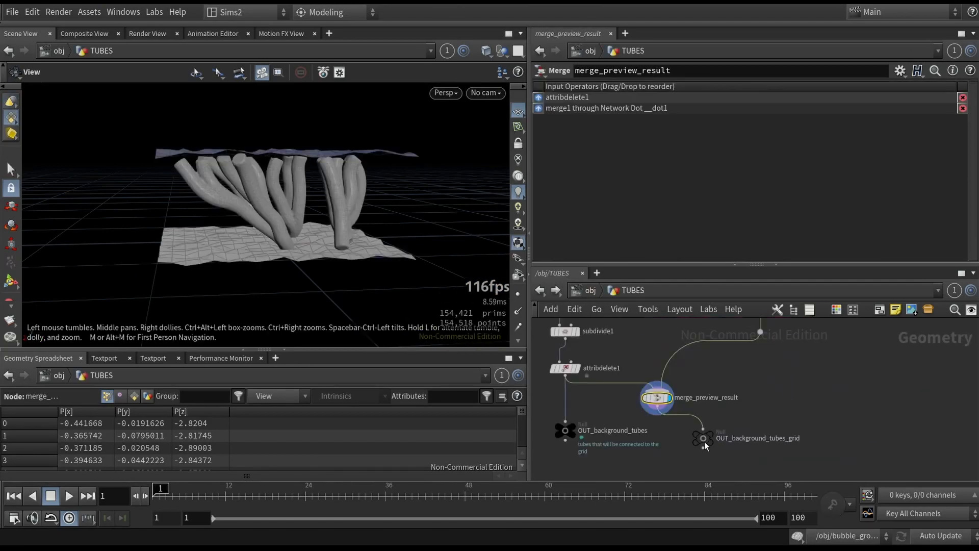
scroll(712, 440, down, 4)
middle_drag(708, 370, 726, 425)
drag(381, 236, 308, 211)
scroll(690, 381, down, 4)
middle_drag(689, 381, 754, 396)
middle_drag(676, 377, 598, 354)
scroll(683, 410, up, 3)
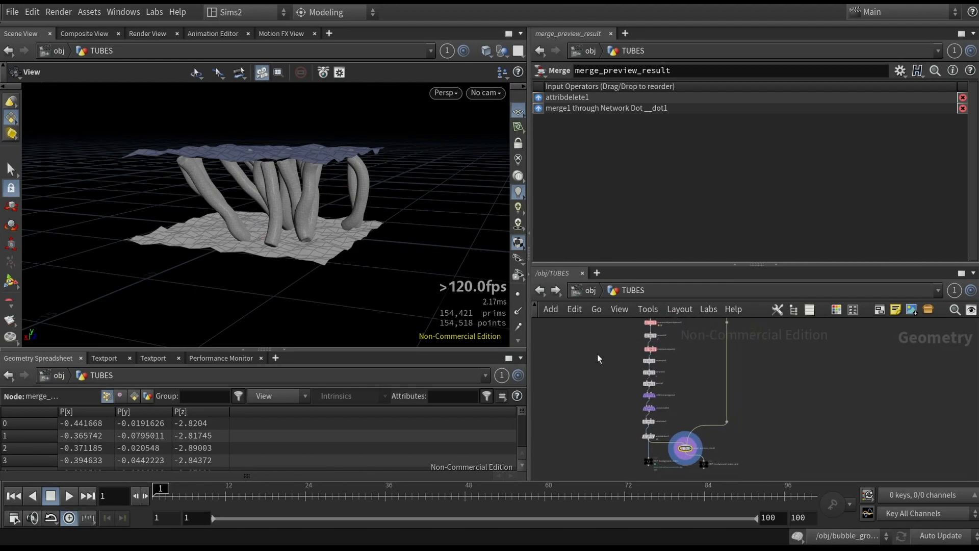
- Return to the object level and select the bubble_ground_first_second_sim node
click(593, 293)
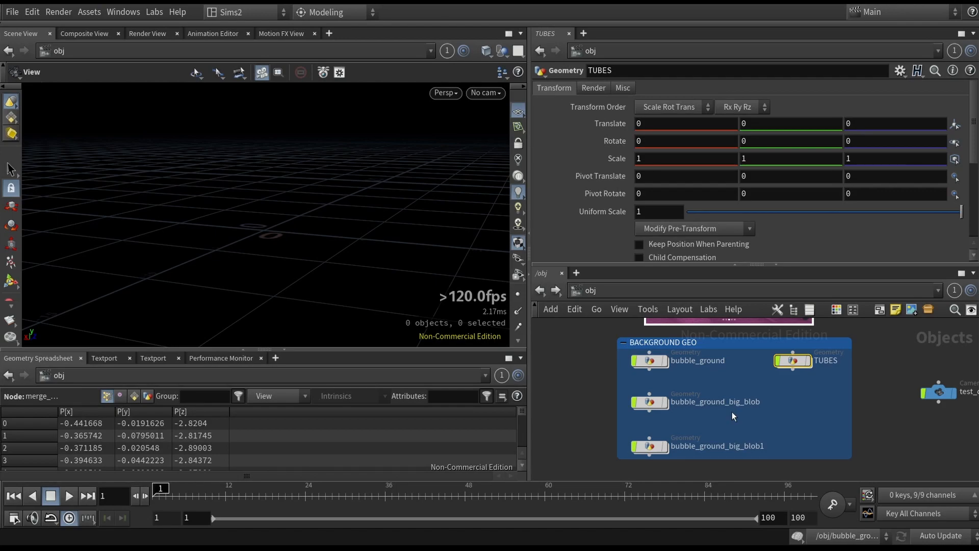
middle_drag(733, 412, 683, 284)
drag(536, 353, 752, 439)
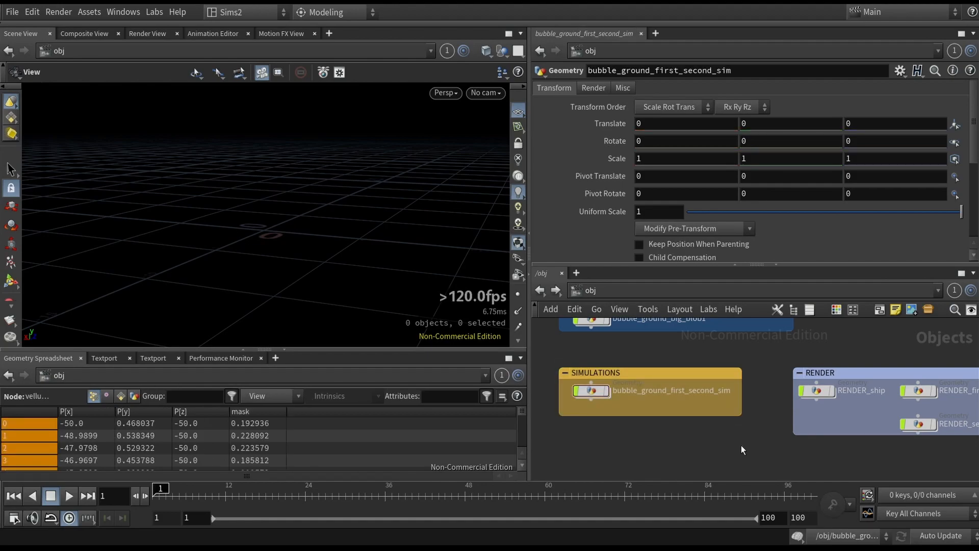